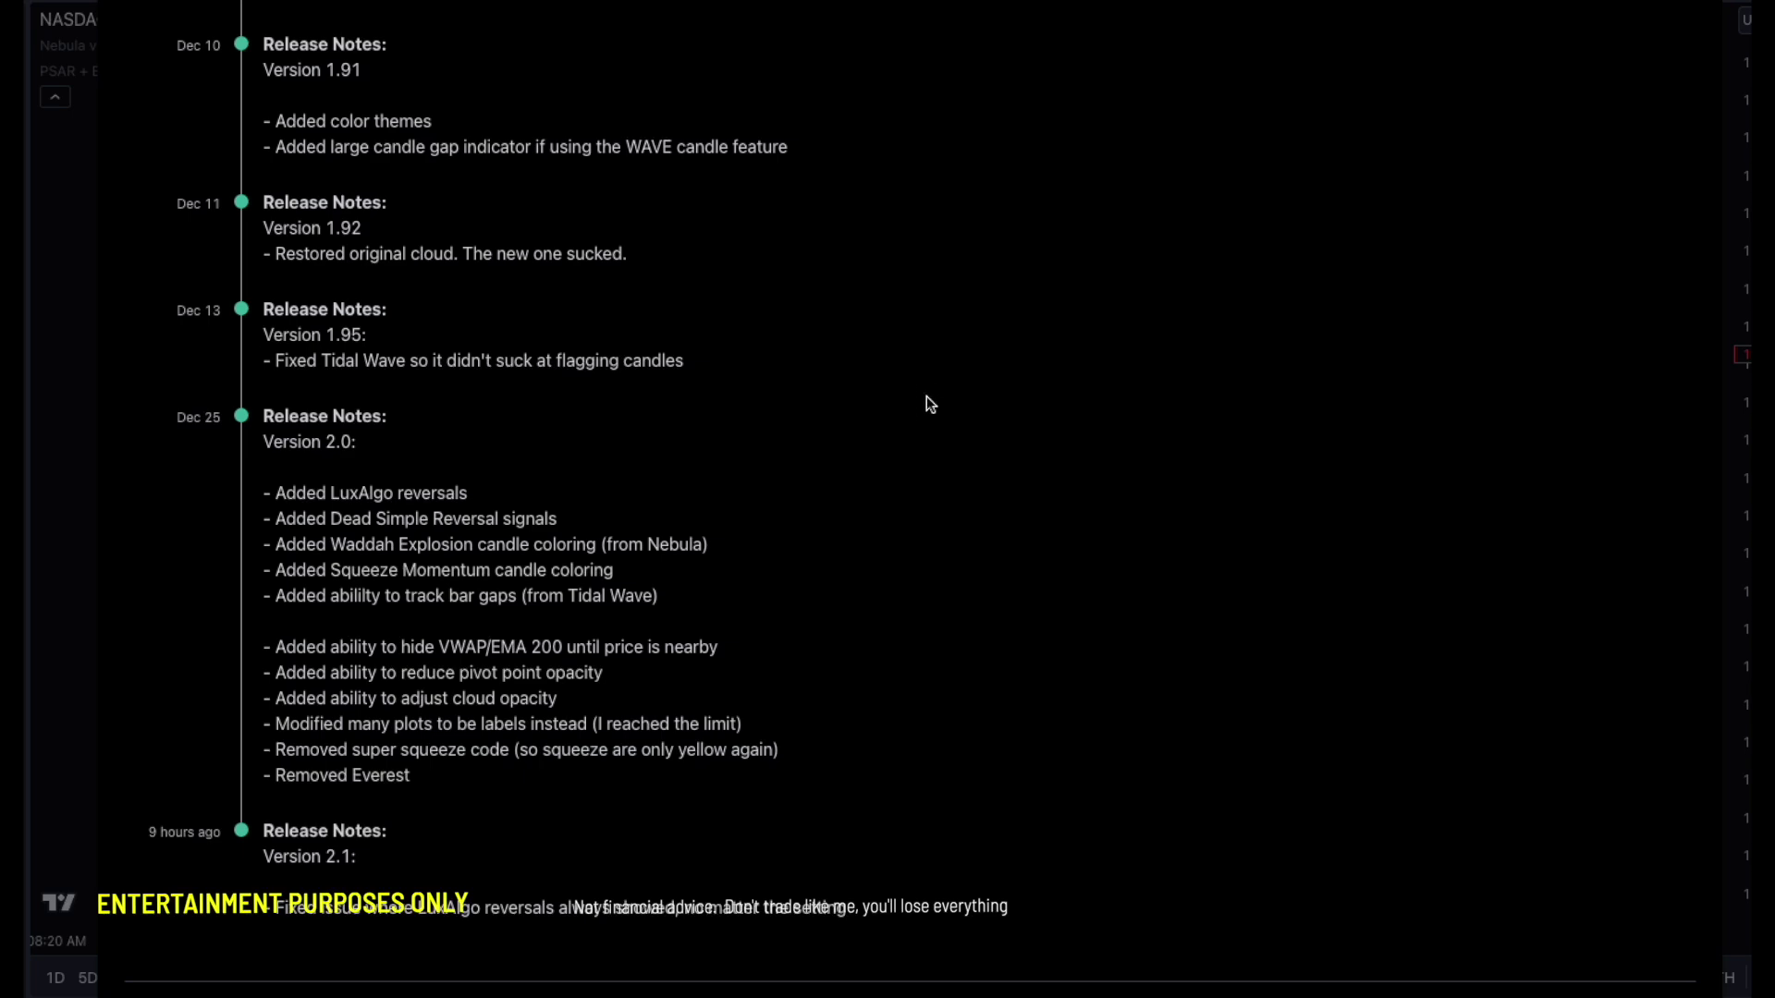
# - Read the TraderOracle Method release notes, then close the script page to return to Favorites
pyautogui.moveTo(462, 784); pyautogui.dragTo(296, 469)
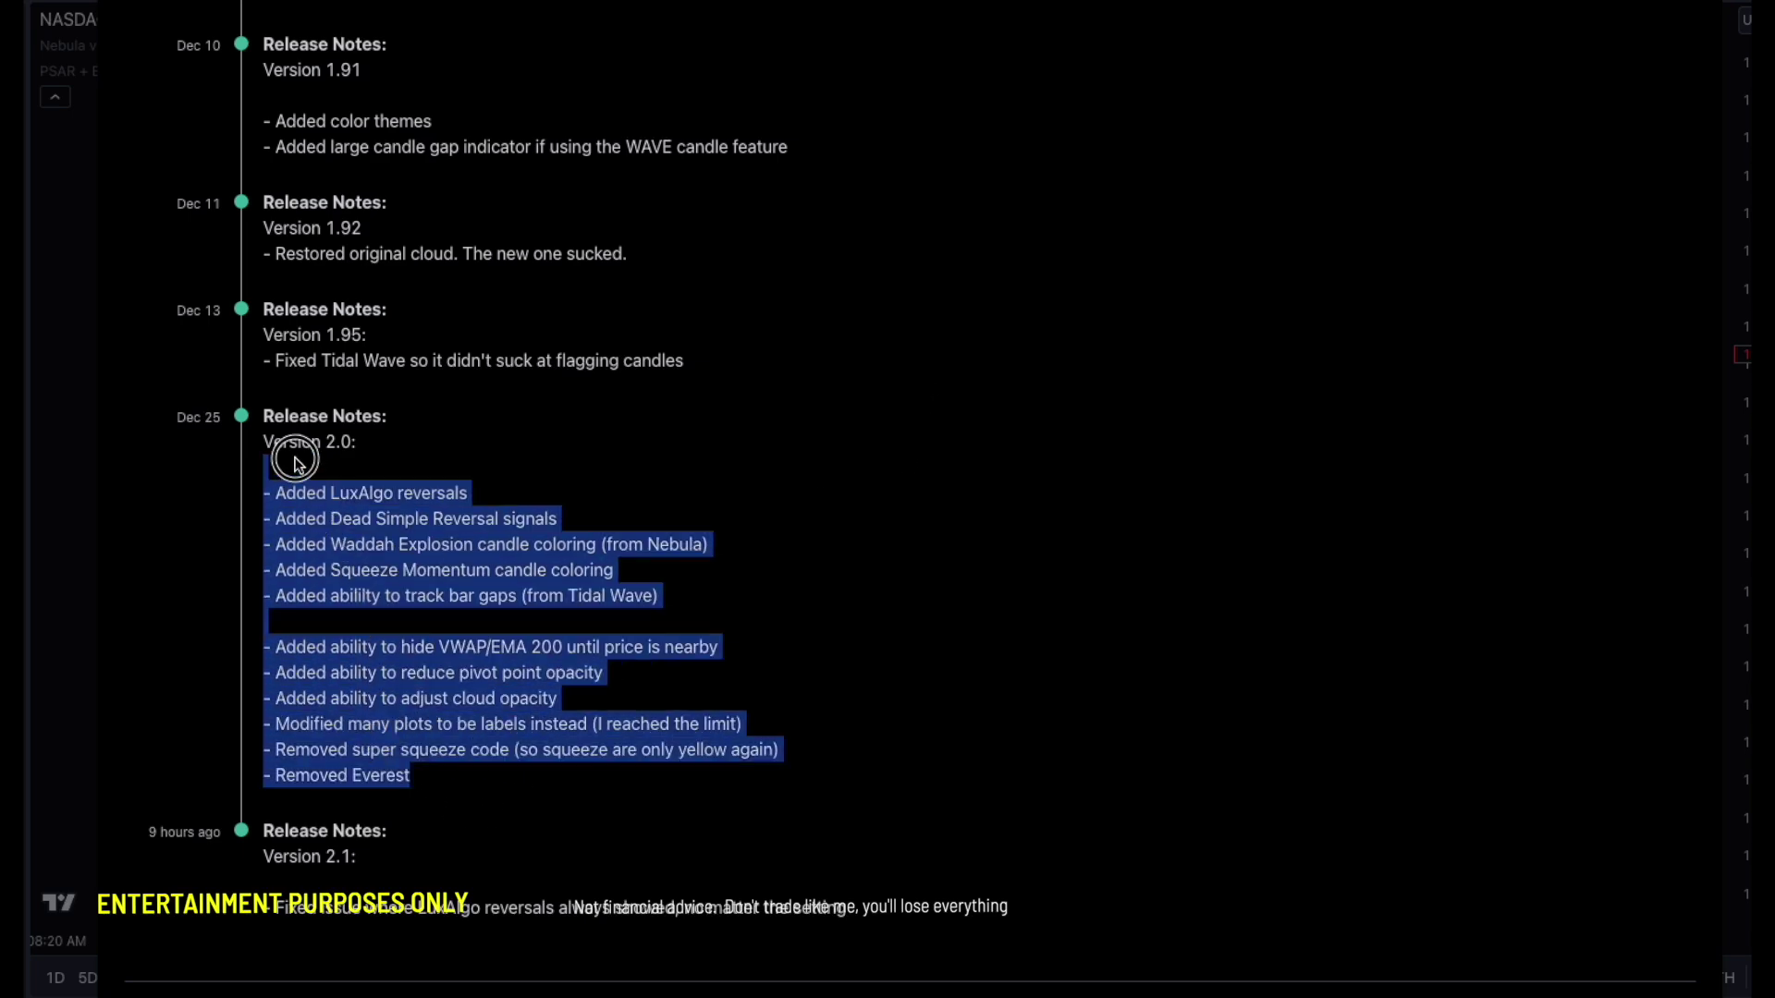
pyautogui.click(301, 441)
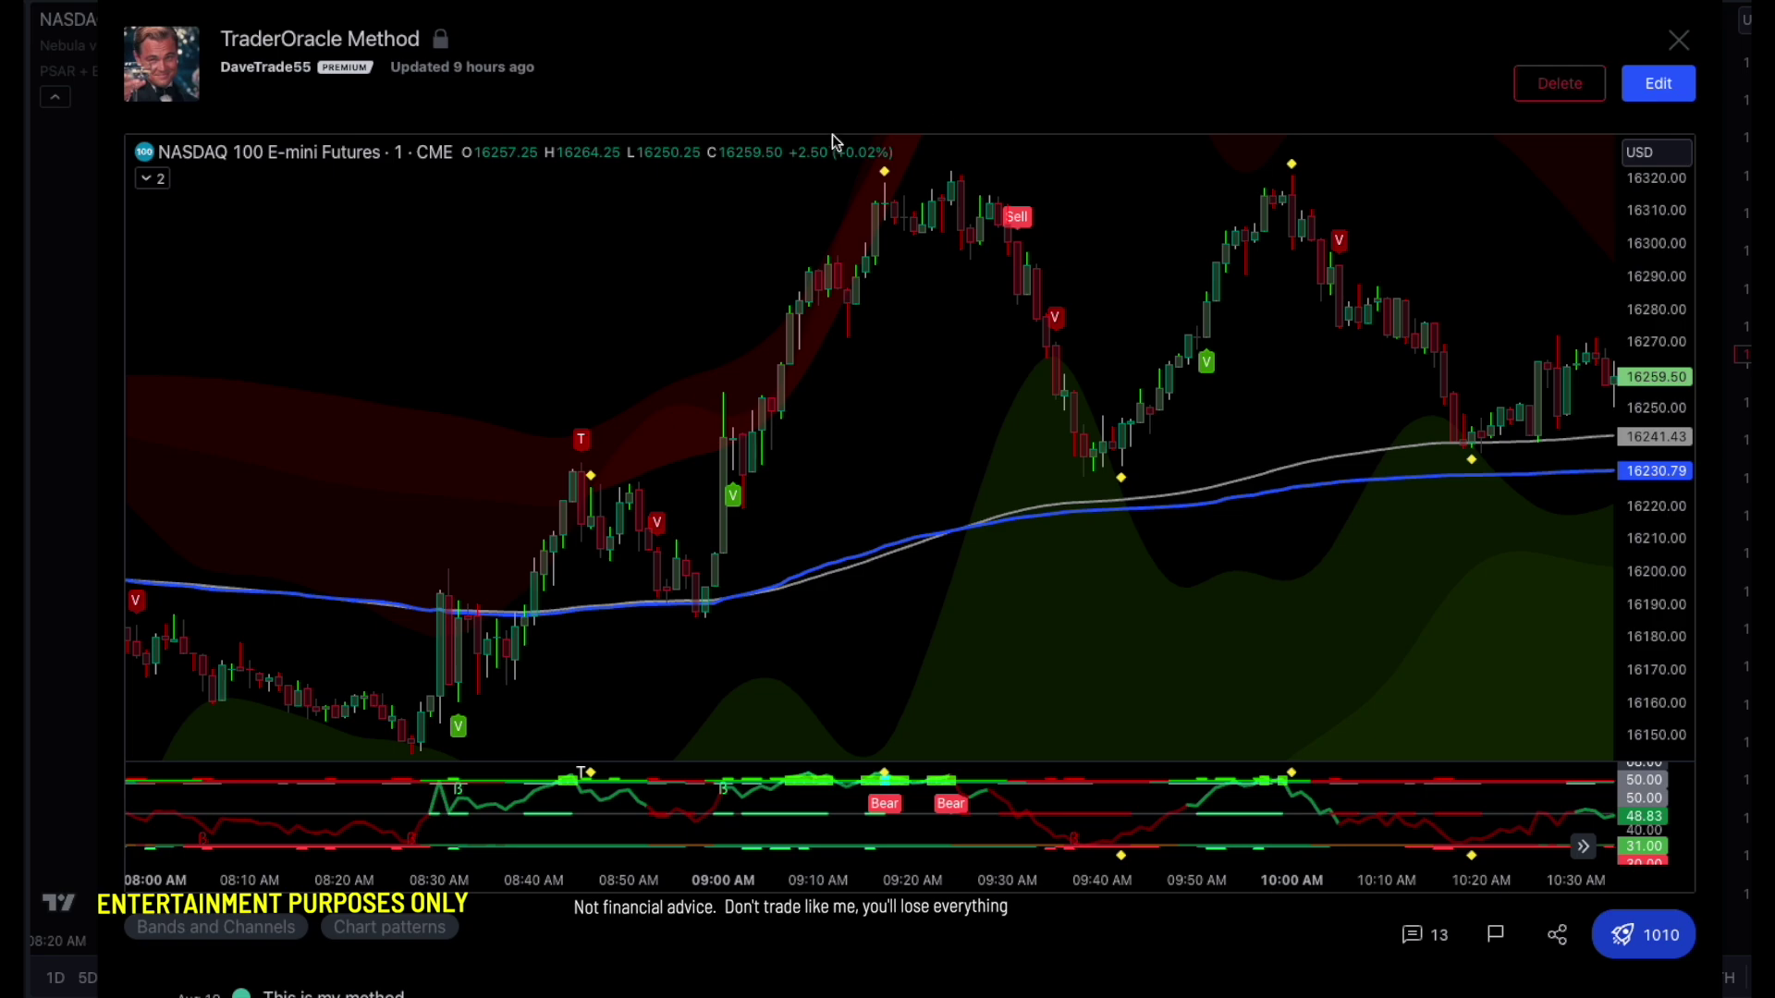
pyautogui.scroll(-20, 752, 515)
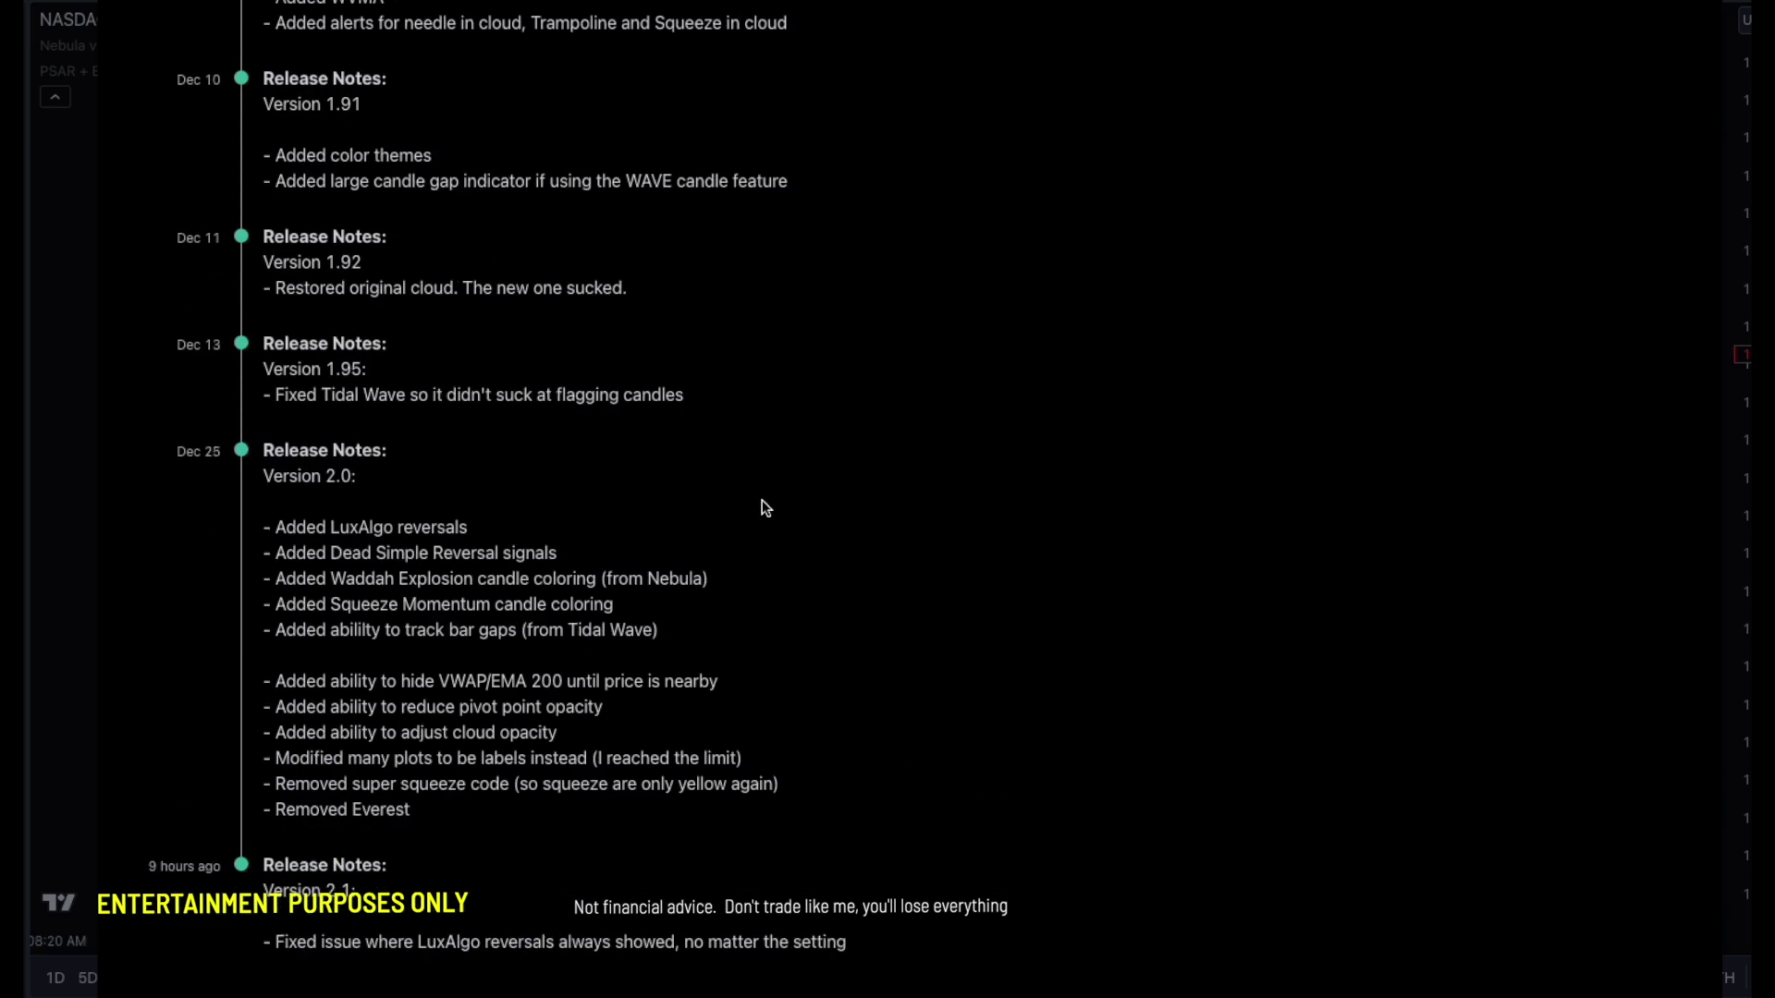
pyautogui.scroll(20, 1097, 385)
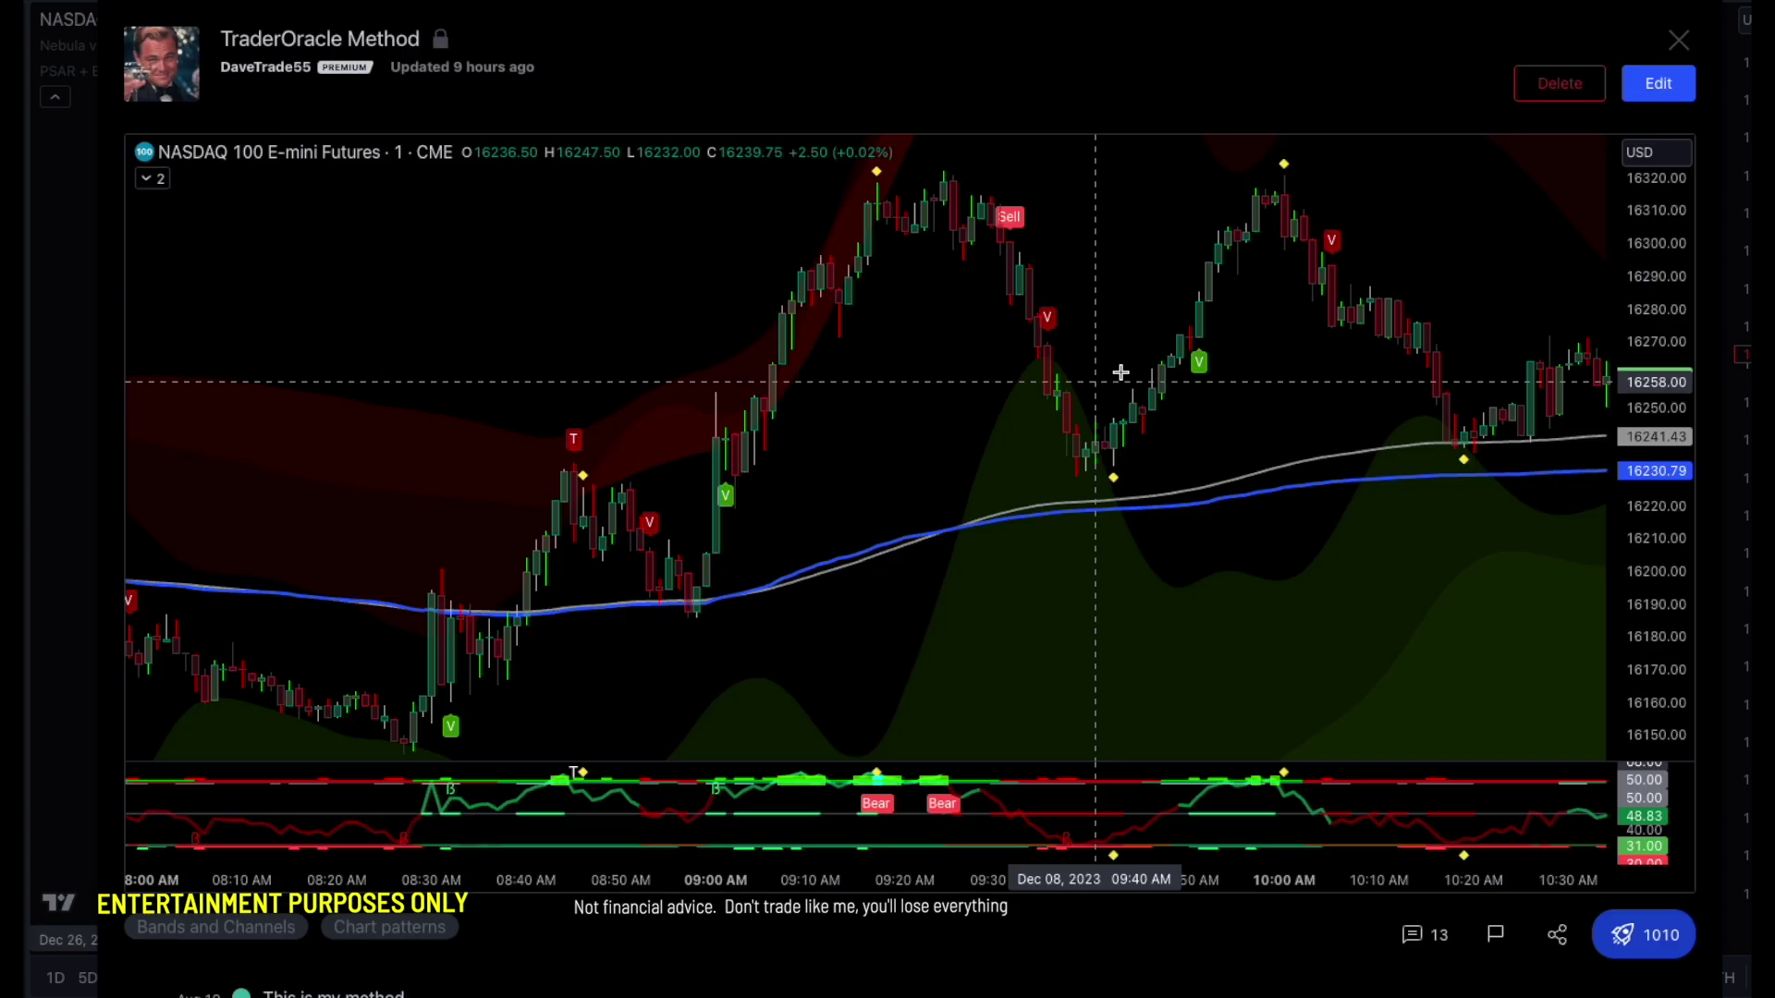
pyautogui.click(1679, 40)
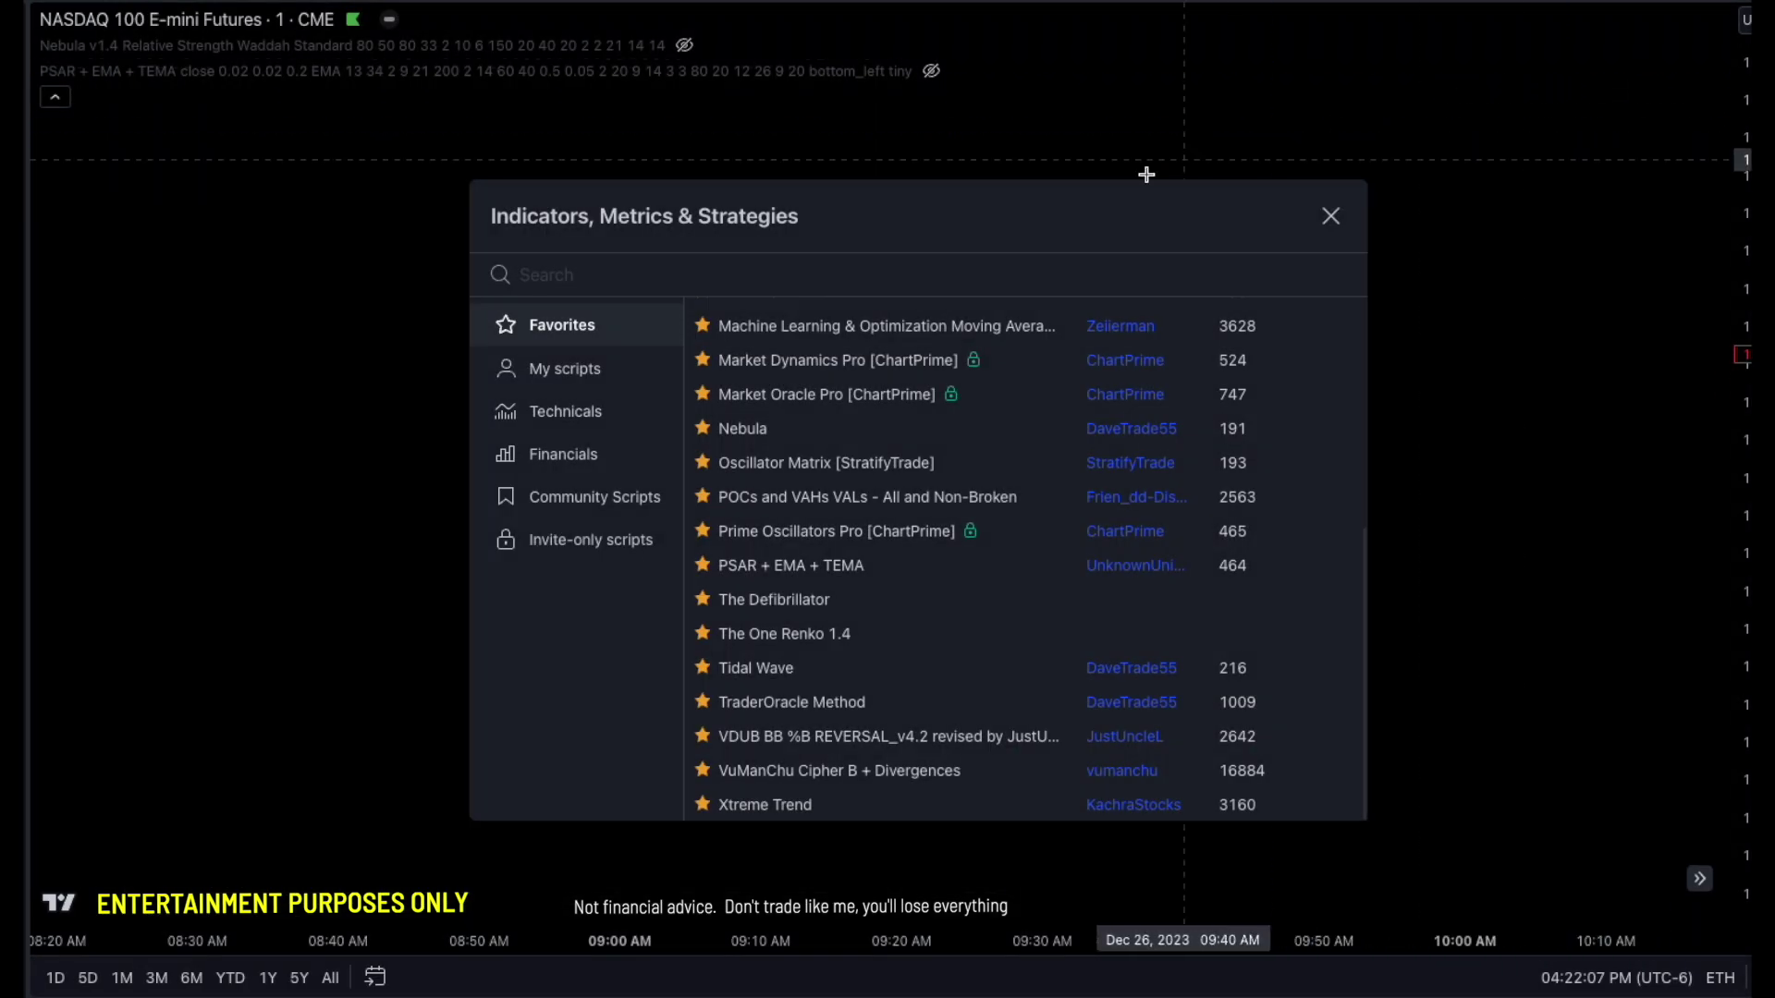
# - Add TraderOracle Method from Favorites to the NASDAQ 100 chart and reposition the chart
pyautogui.click(784, 705)
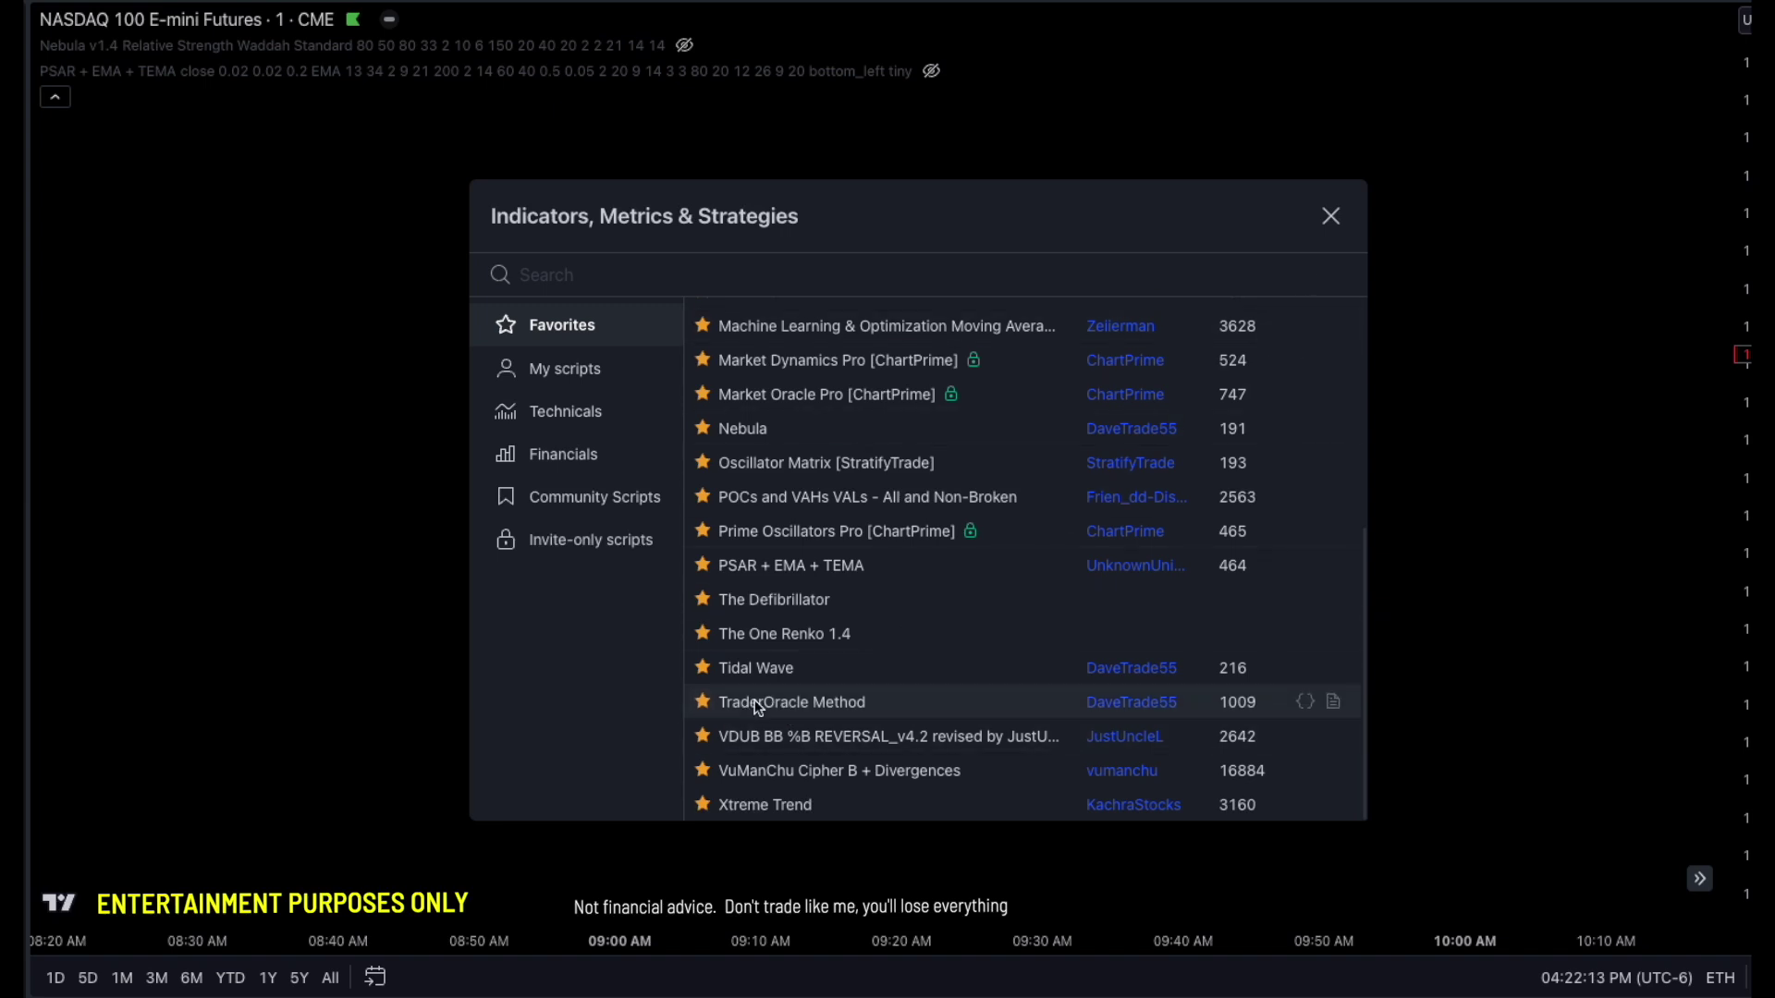
pyautogui.click(1331, 216)
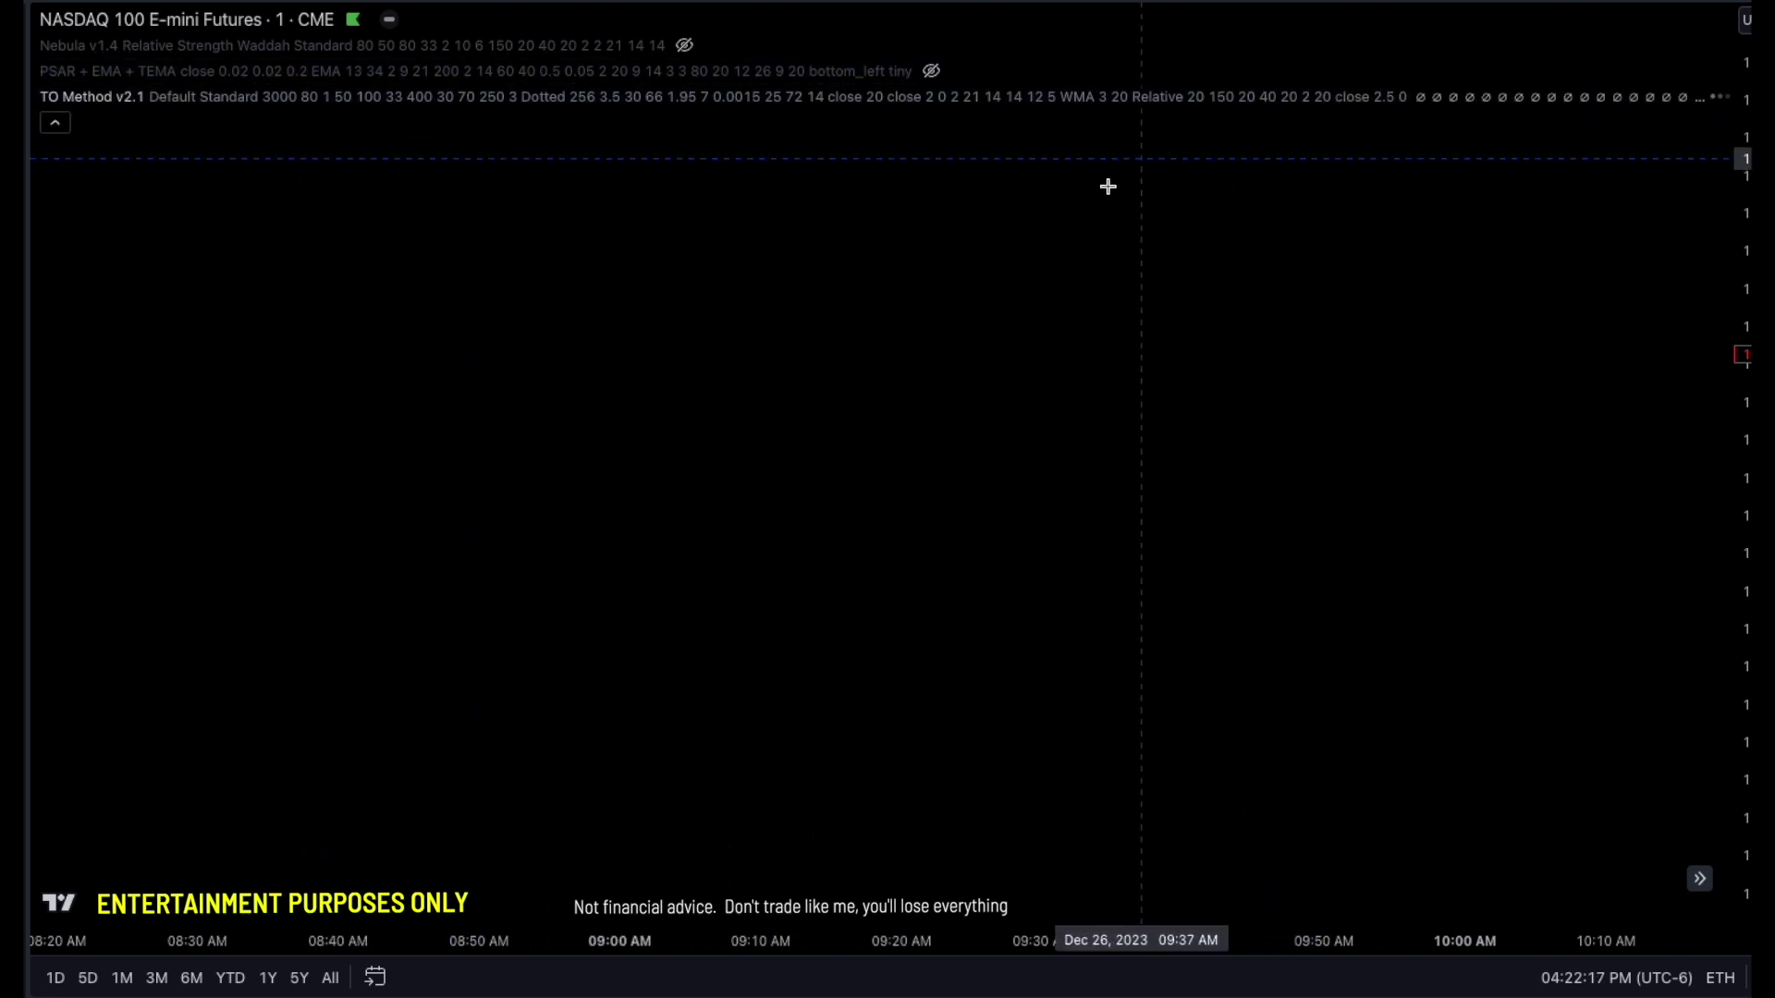
pyautogui.moveTo(994, 551); pyautogui.dragTo(968, 581)
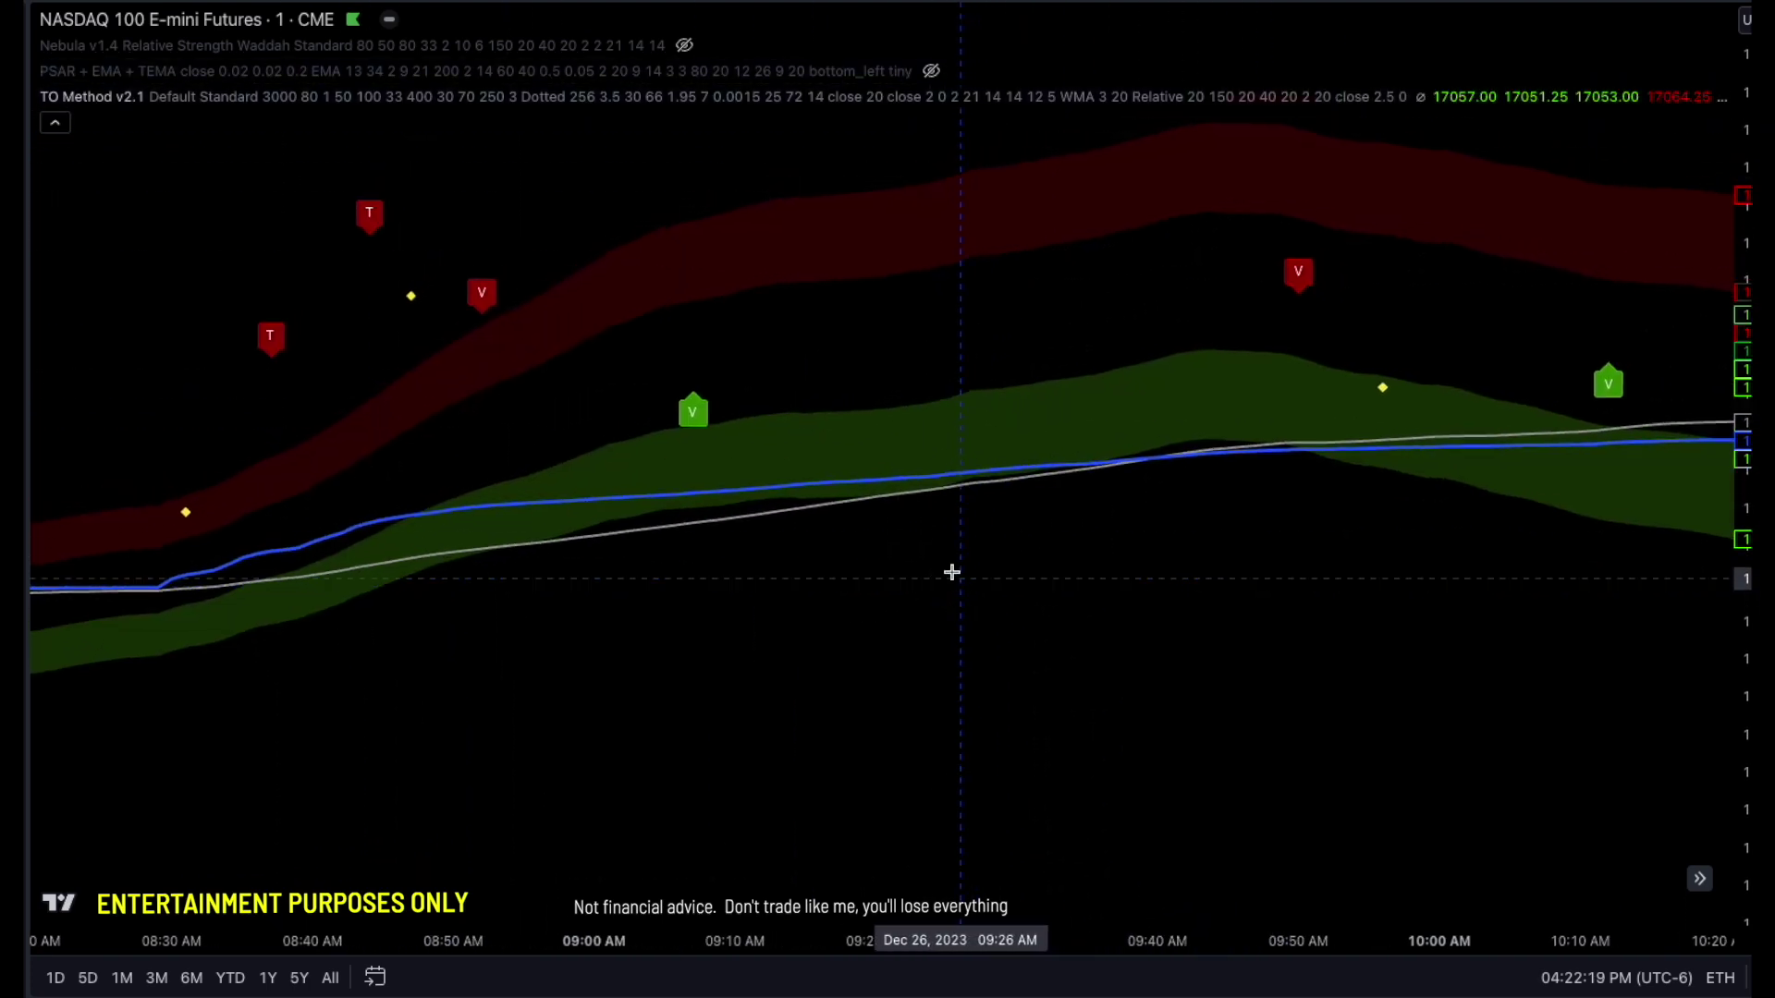
# - Switch the TO Method v2.1 candle type to Vector and review the candles
pyautogui.click(1457, 97)
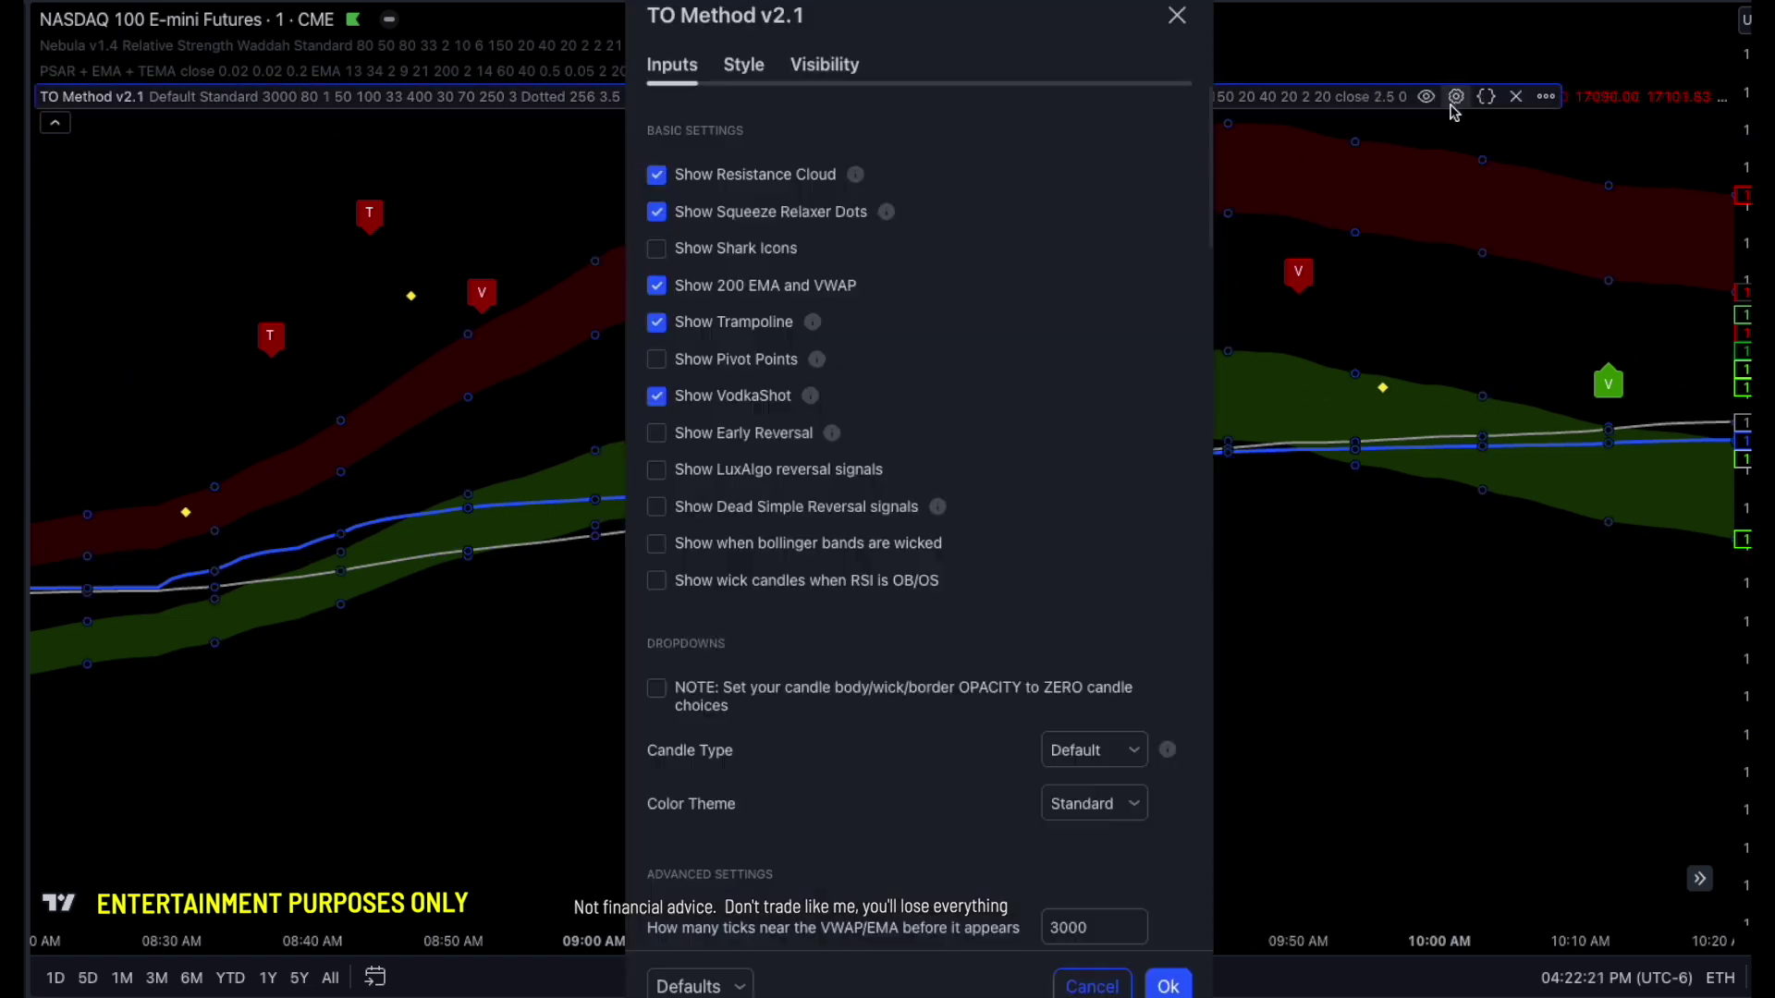
pyautogui.click(1130, 753)
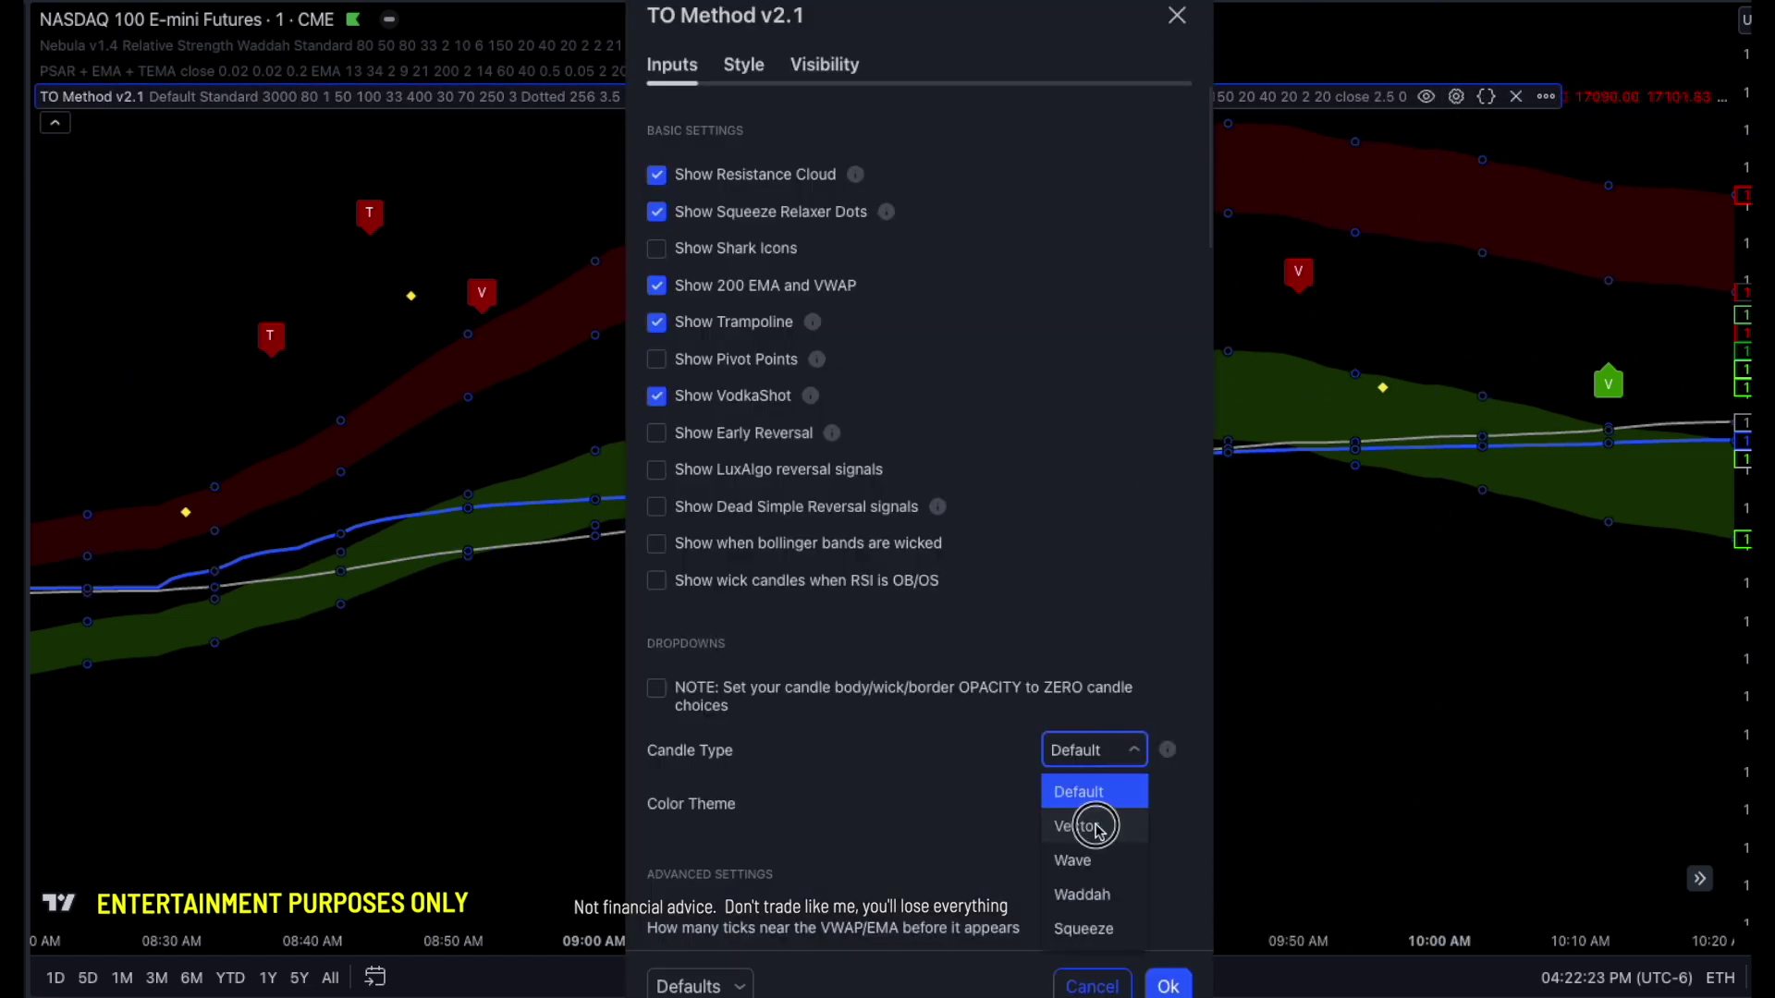
pyautogui.click(1097, 828)
pyautogui.moveTo(955, 19); pyautogui.dragTo(1390, 9)
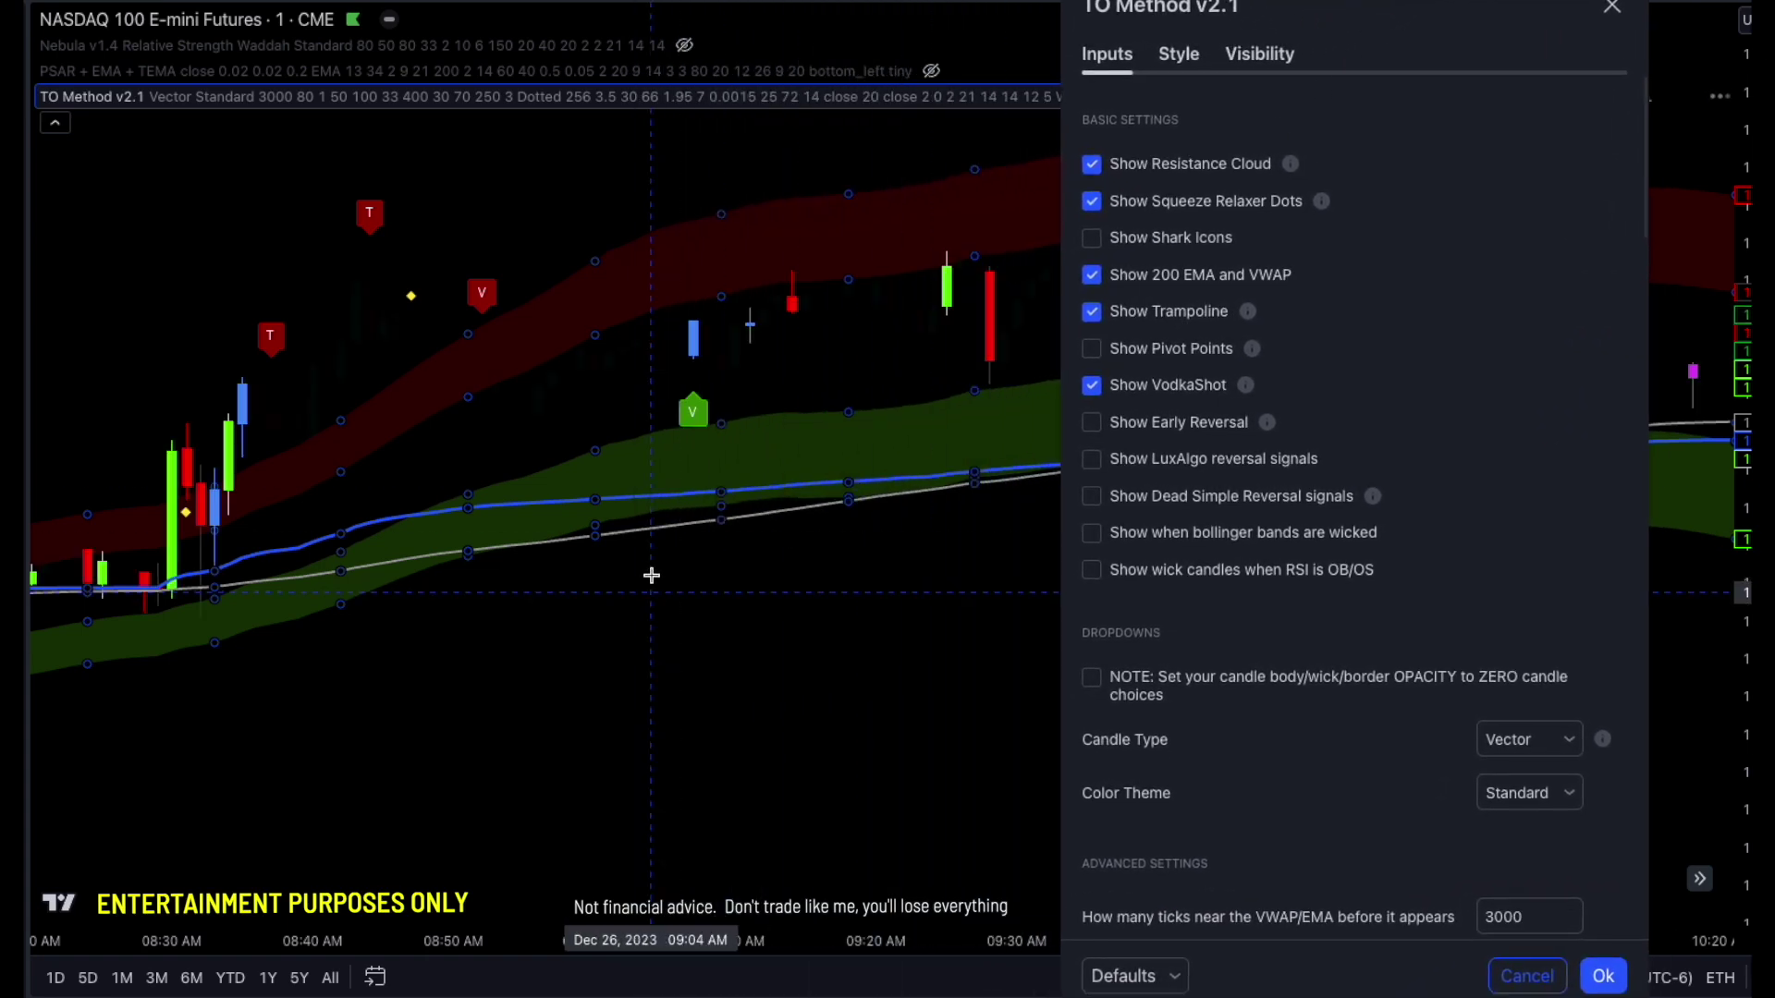
pyautogui.click(1017, 664)
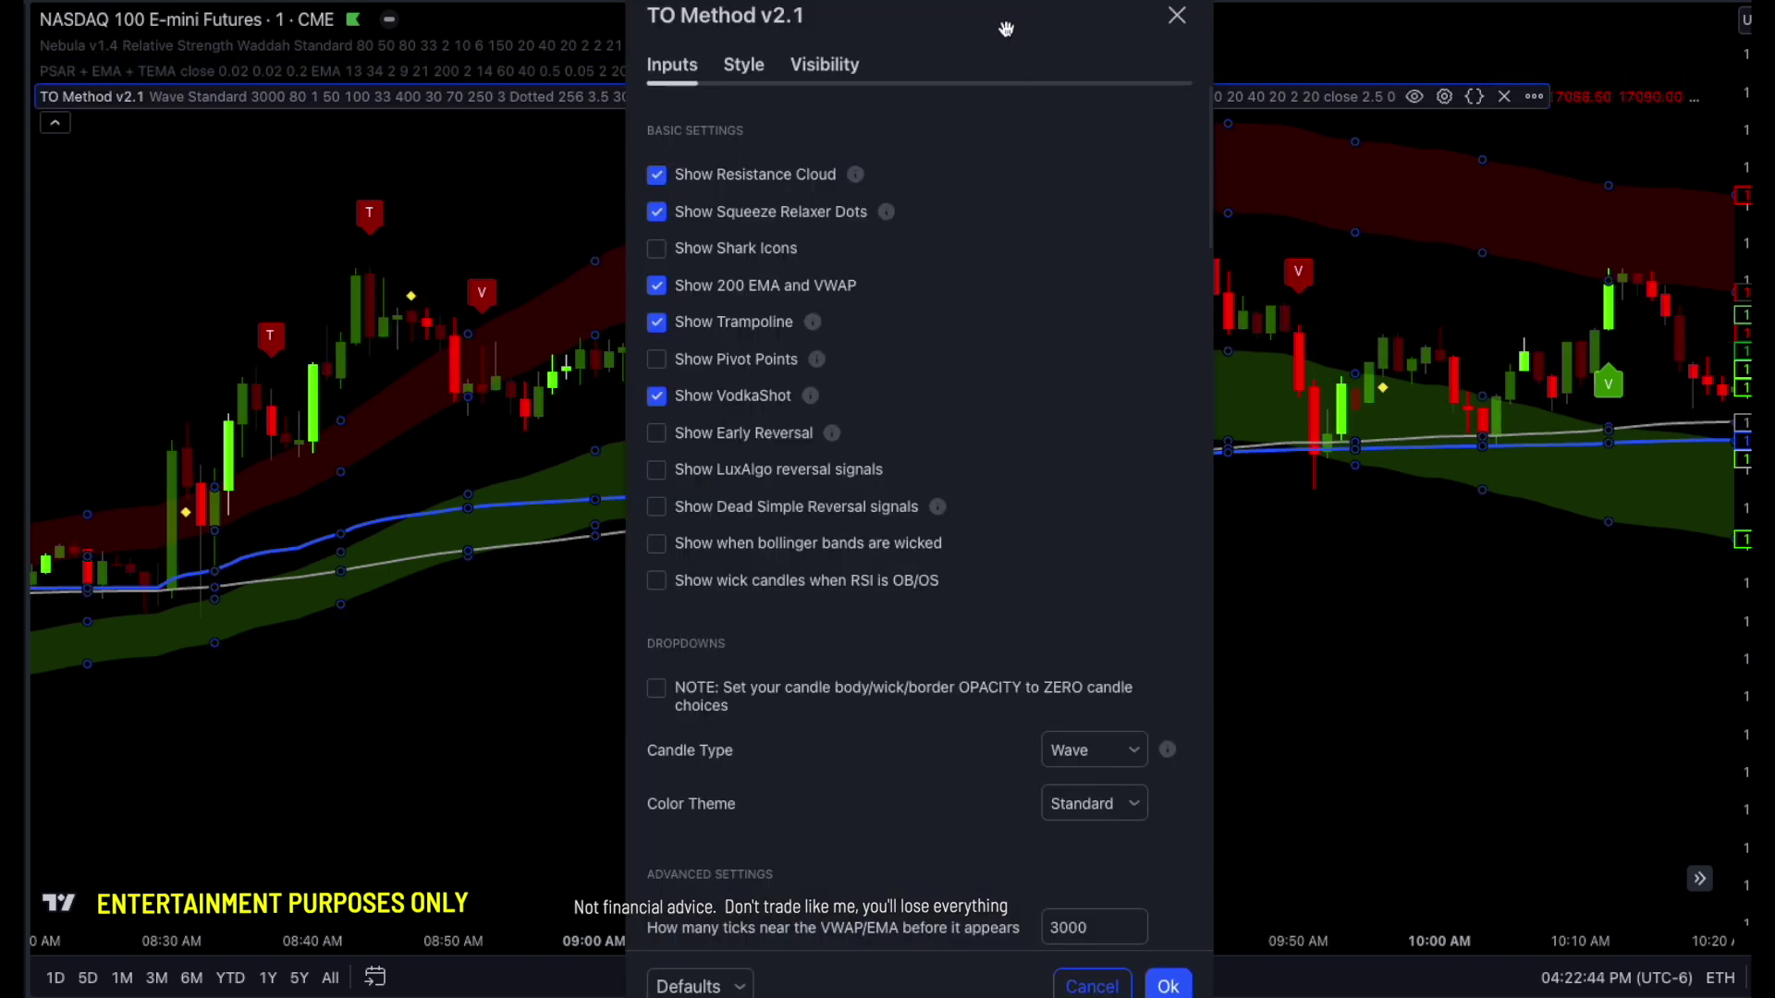
# - Change the TO Method candle type to Waddah and confirm the settings
pyautogui.moveTo(1014, 29); pyautogui.dragTo(1282, 2)
pyautogui.click(1387, 731)
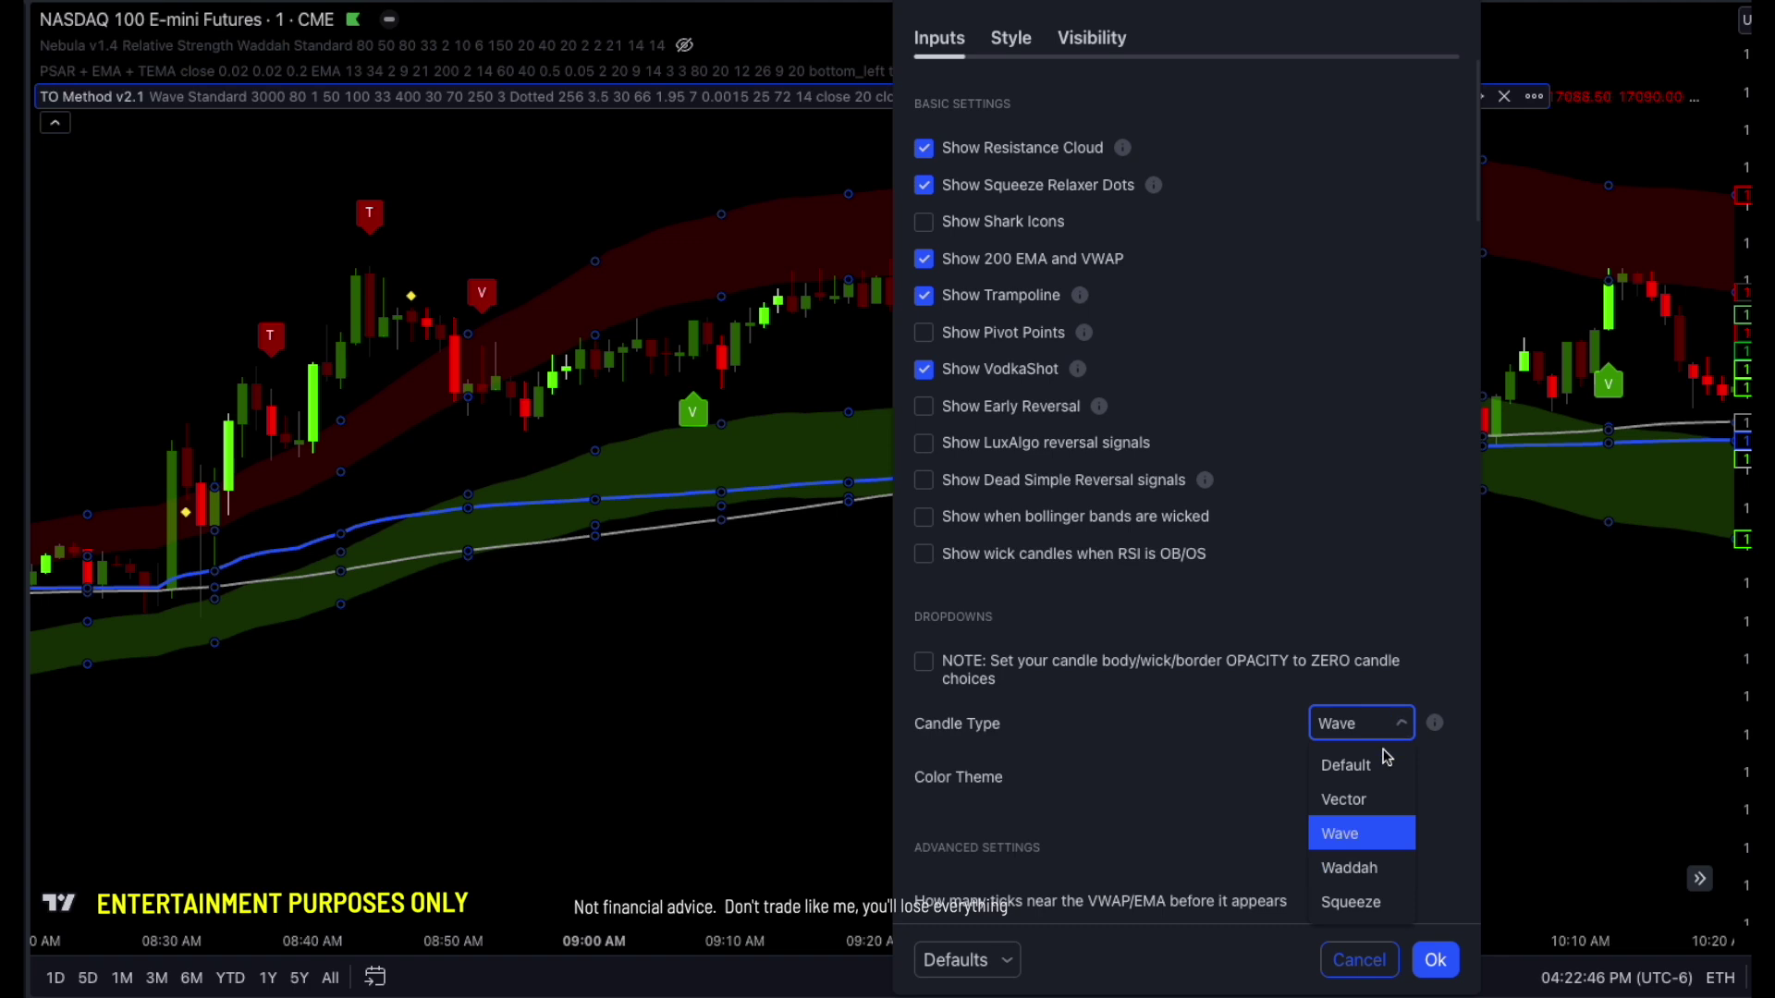
pyautogui.click(1368, 869)
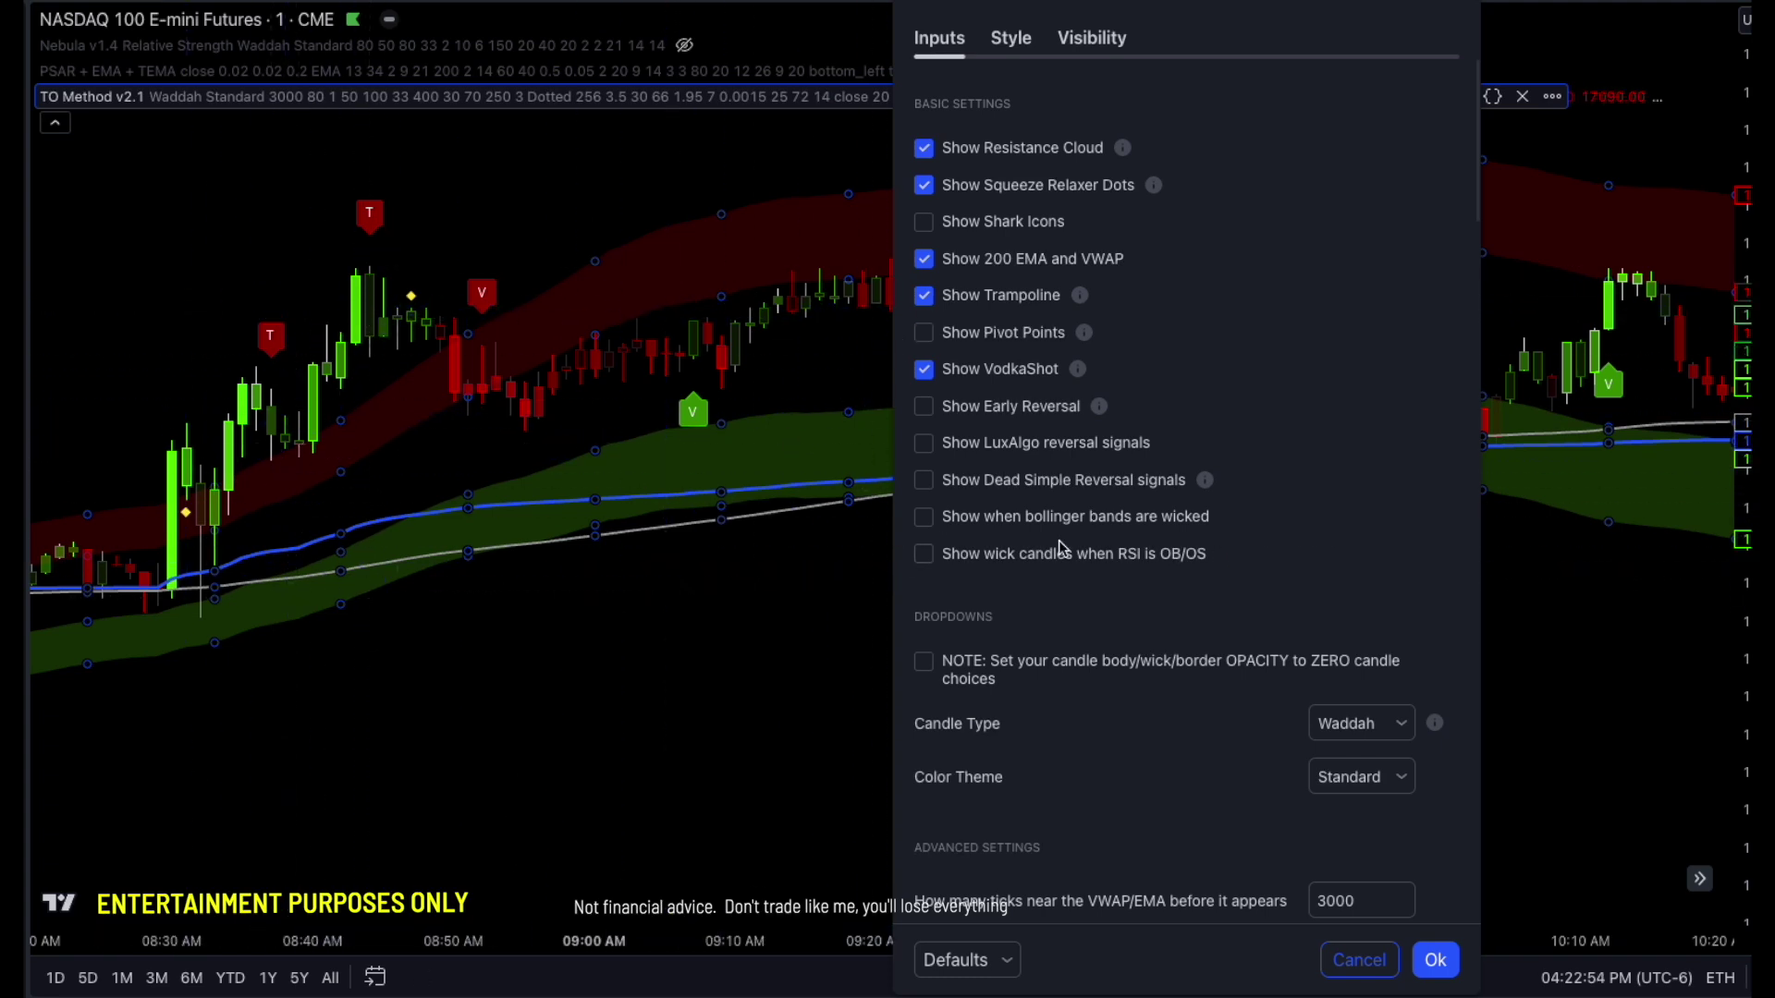
pyautogui.click(1435, 959)
# - Search 'wae' and add Waddah Attar Explosion [LazyBear] to the chart
pyautogui.press('/')
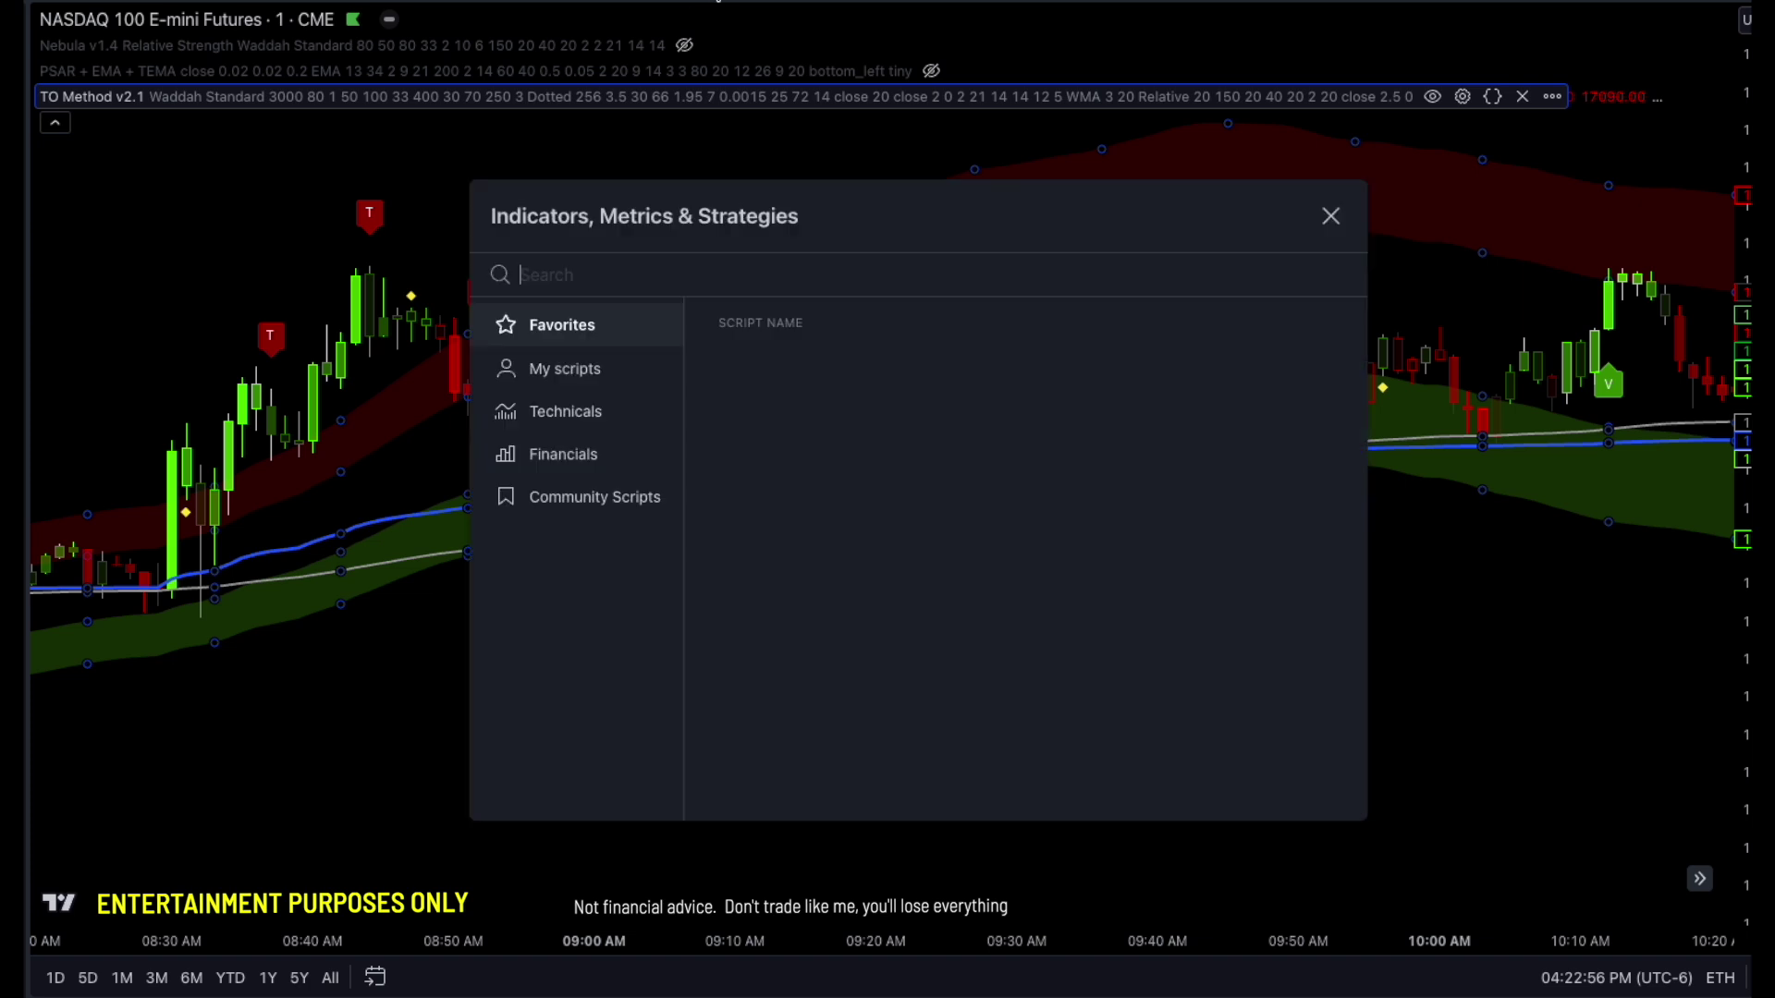
pyautogui.write('wae')
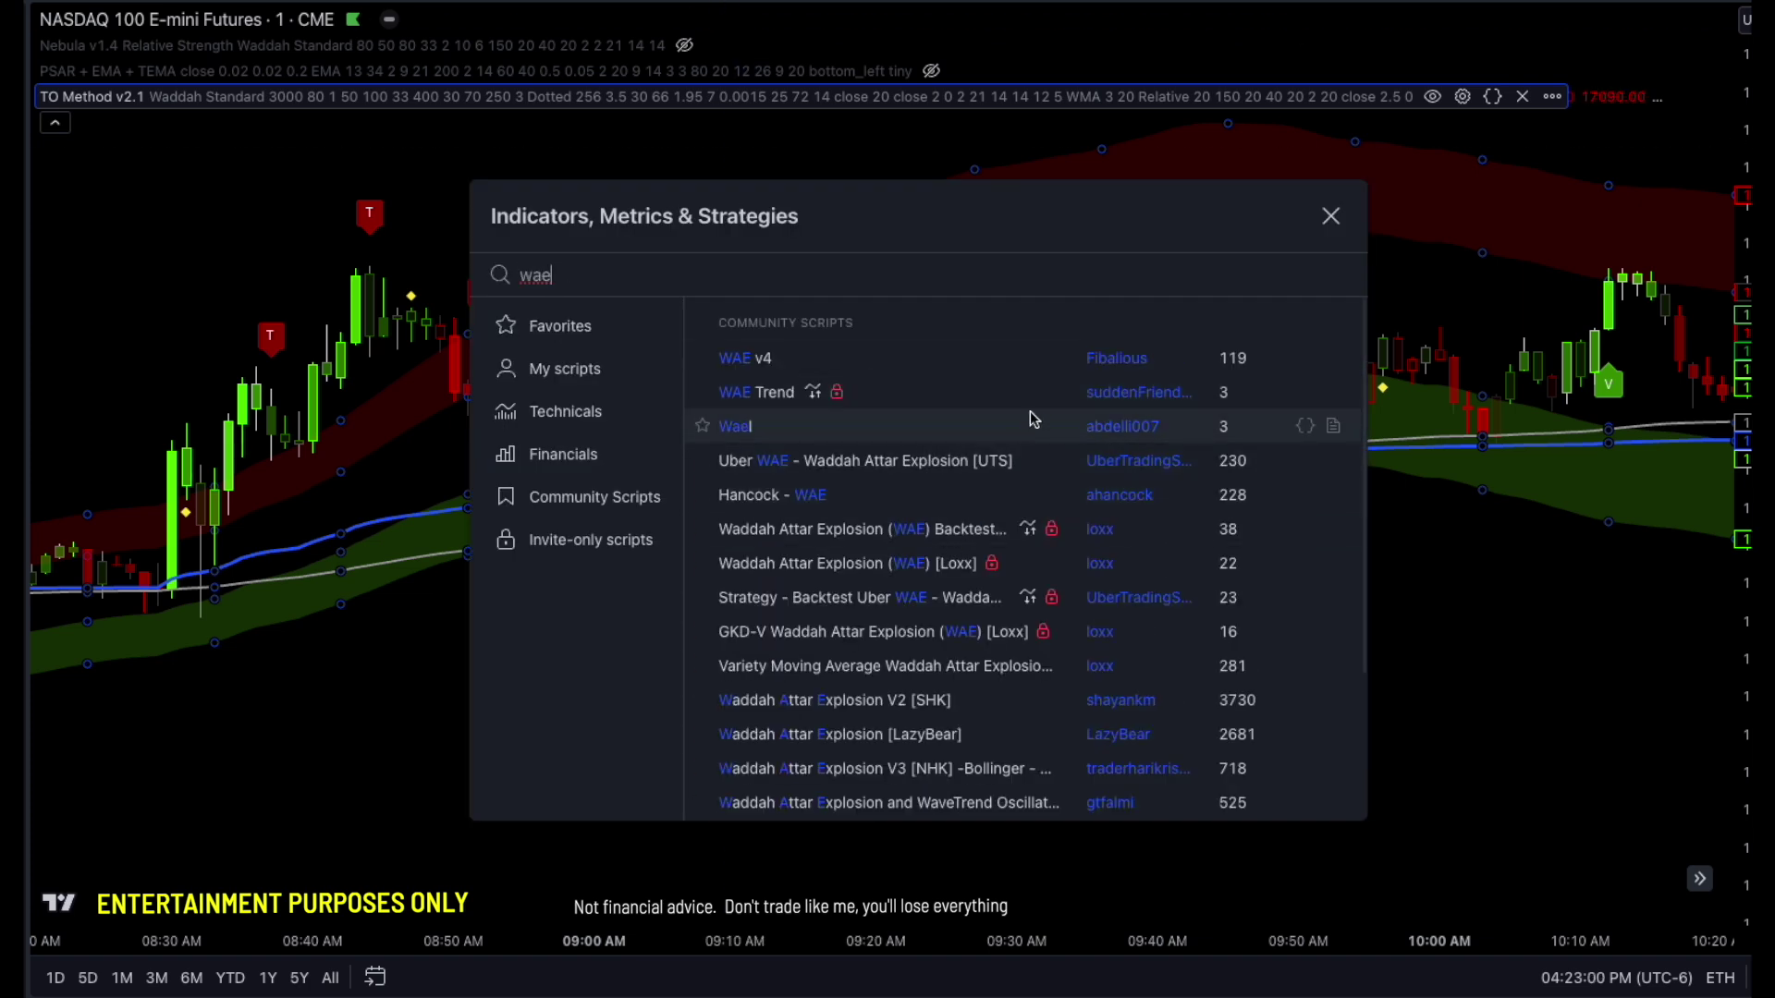
pyautogui.click(1007, 737)
pyautogui.click(1331, 215)
# - Enlarge the price pane above WAE_LB and pan the chart to 08:40–10:30 AM
pyautogui.moveTo(819, 670); pyautogui.dragTo(828, 795)
pyautogui.moveTo(603, 527); pyautogui.dragTo(966, 564)
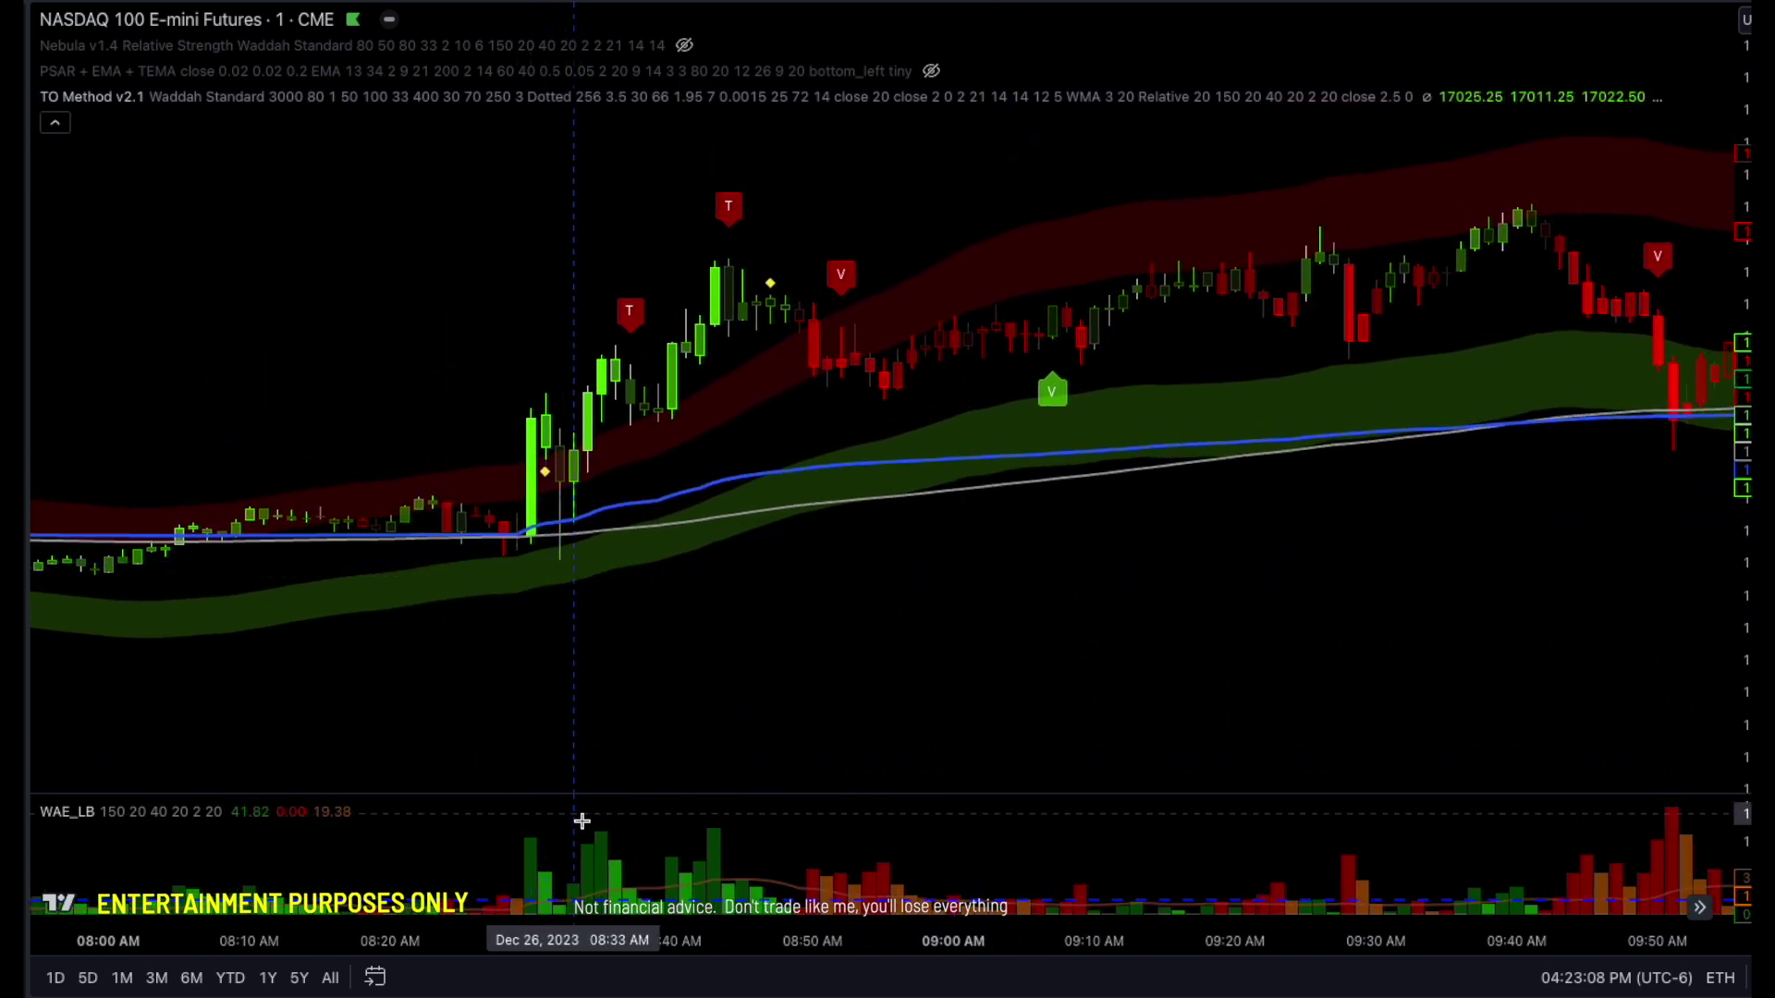
pyautogui.moveTo(672, 611); pyautogui.dragTo(634, 618)
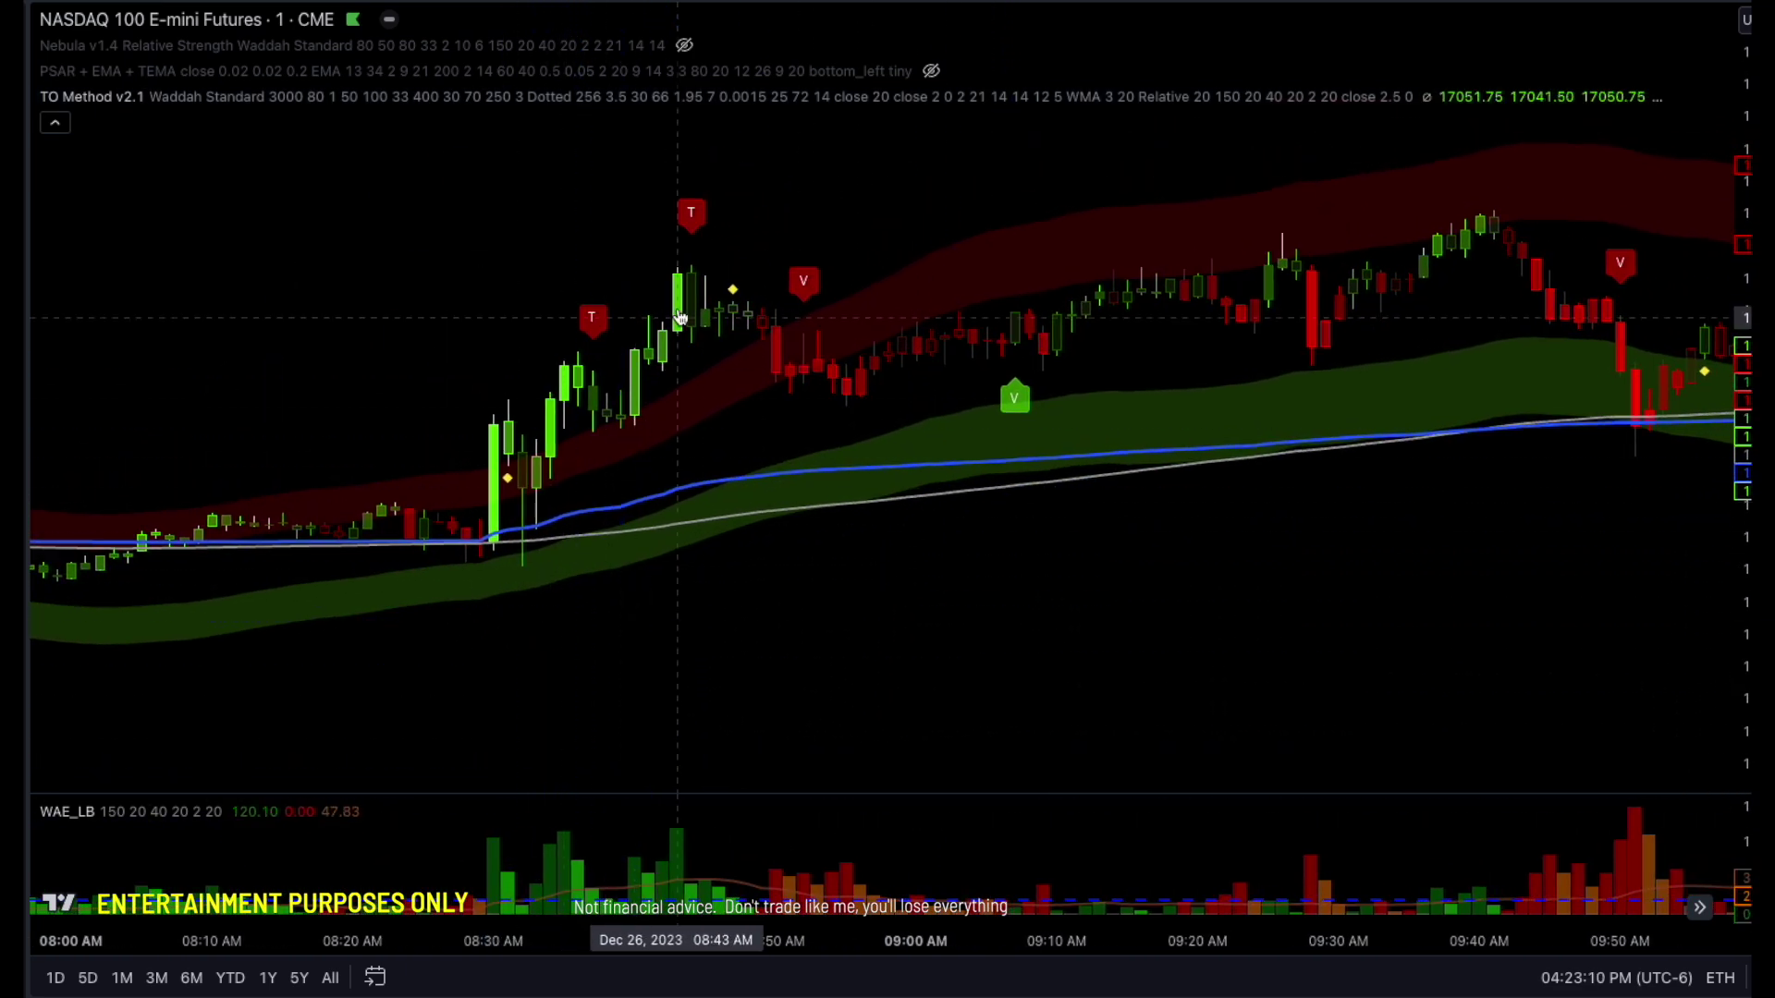
pyautogui.moveTo(796, 606); pyautogui.dragTo(608, 638)
pyautogui.moveTo(1188, 586); pyautogui.dragTo(896, 603)
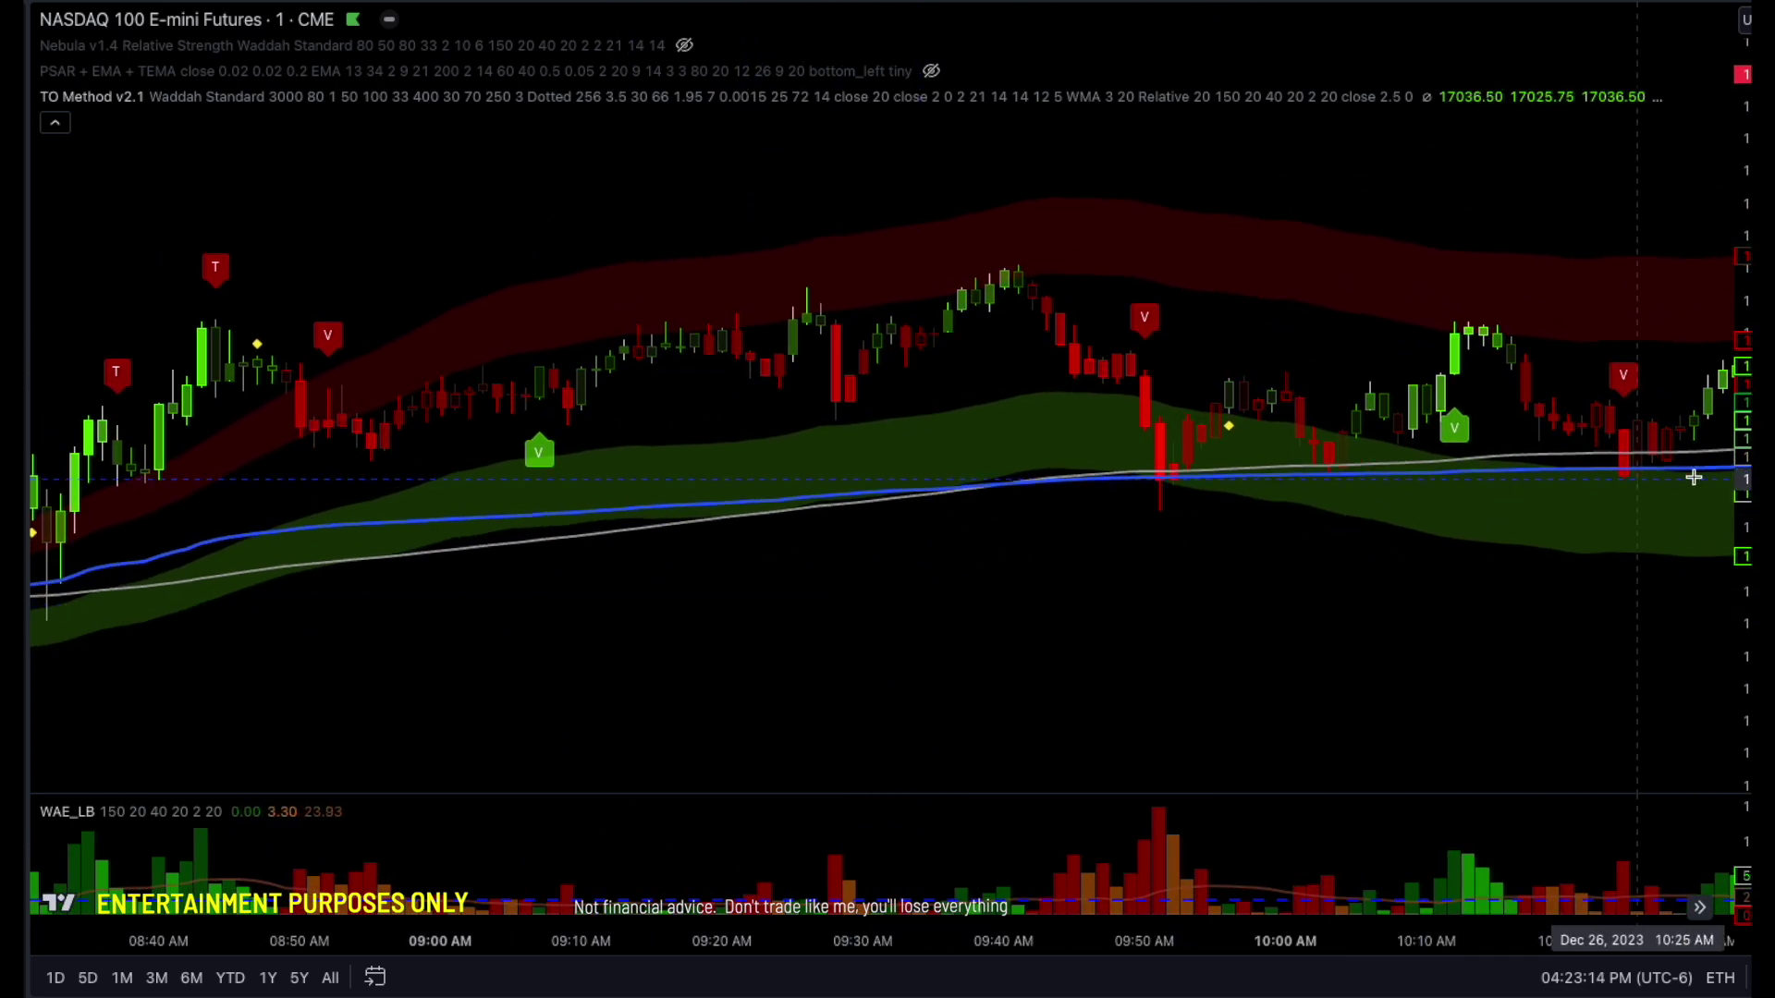
# - In TO Method v2.1 settings, hide the resistance cloud and set Candle Type to Squeeze
pyautogui.moveTo(1215, 88)
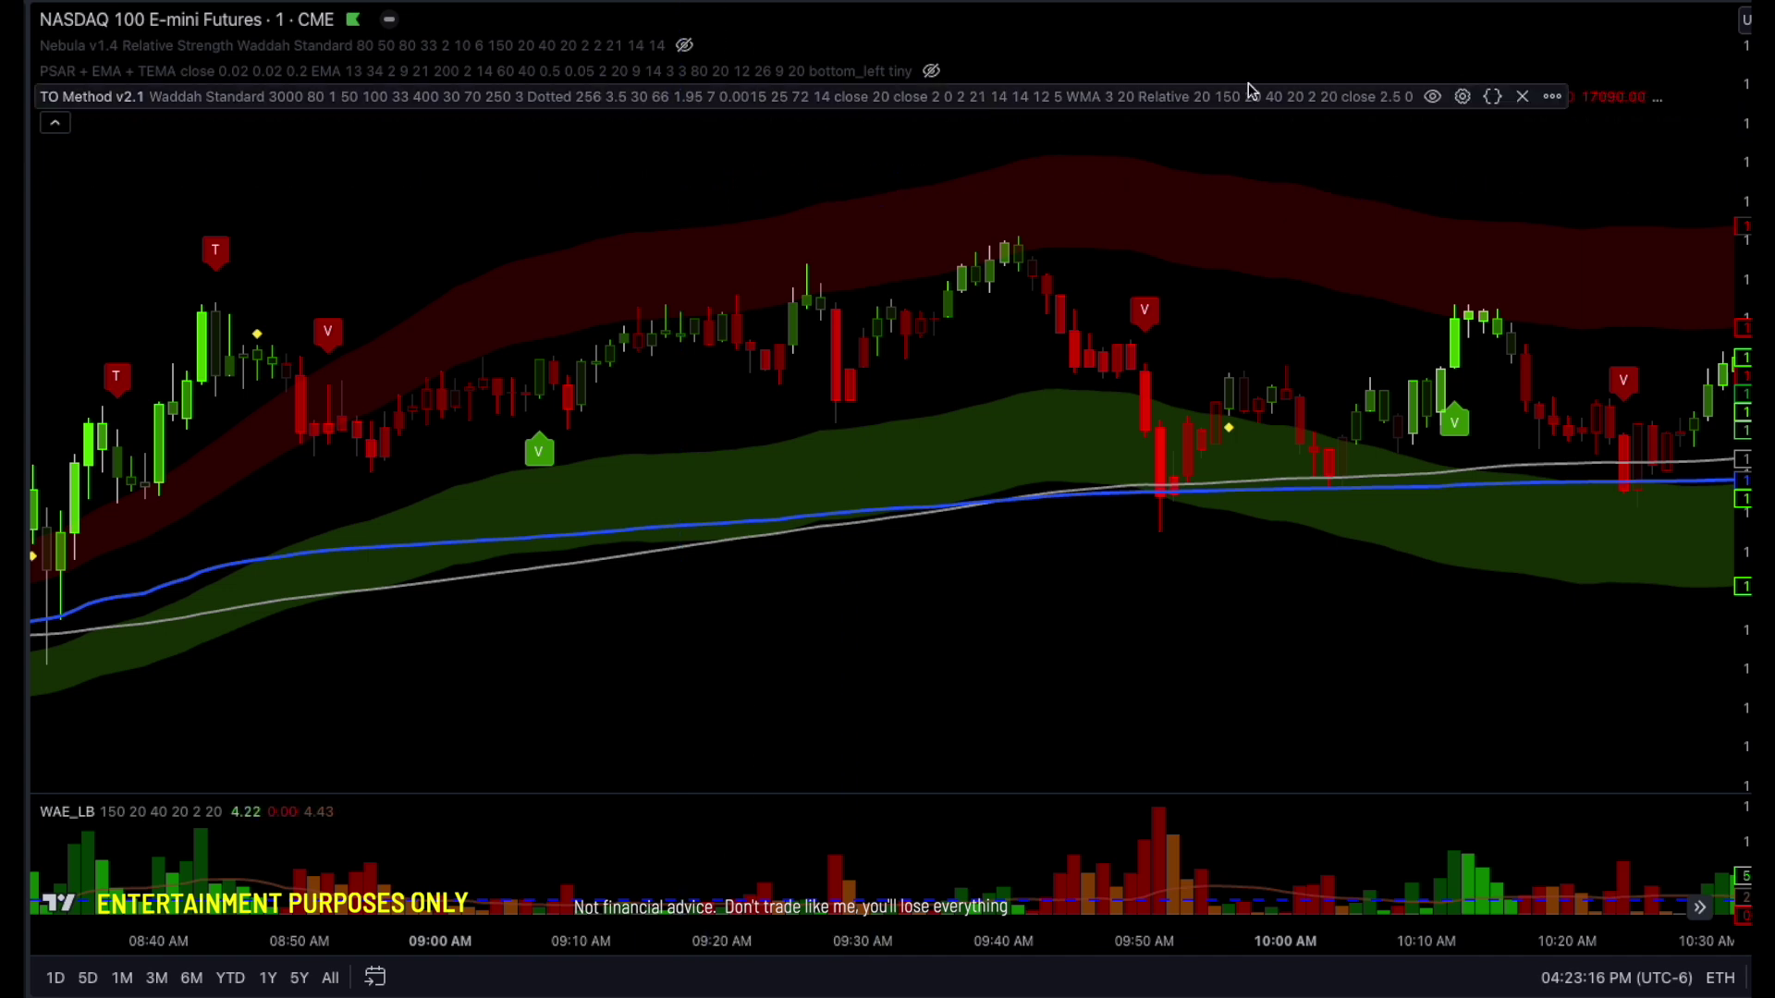
pyautogui.click(1463, 98)
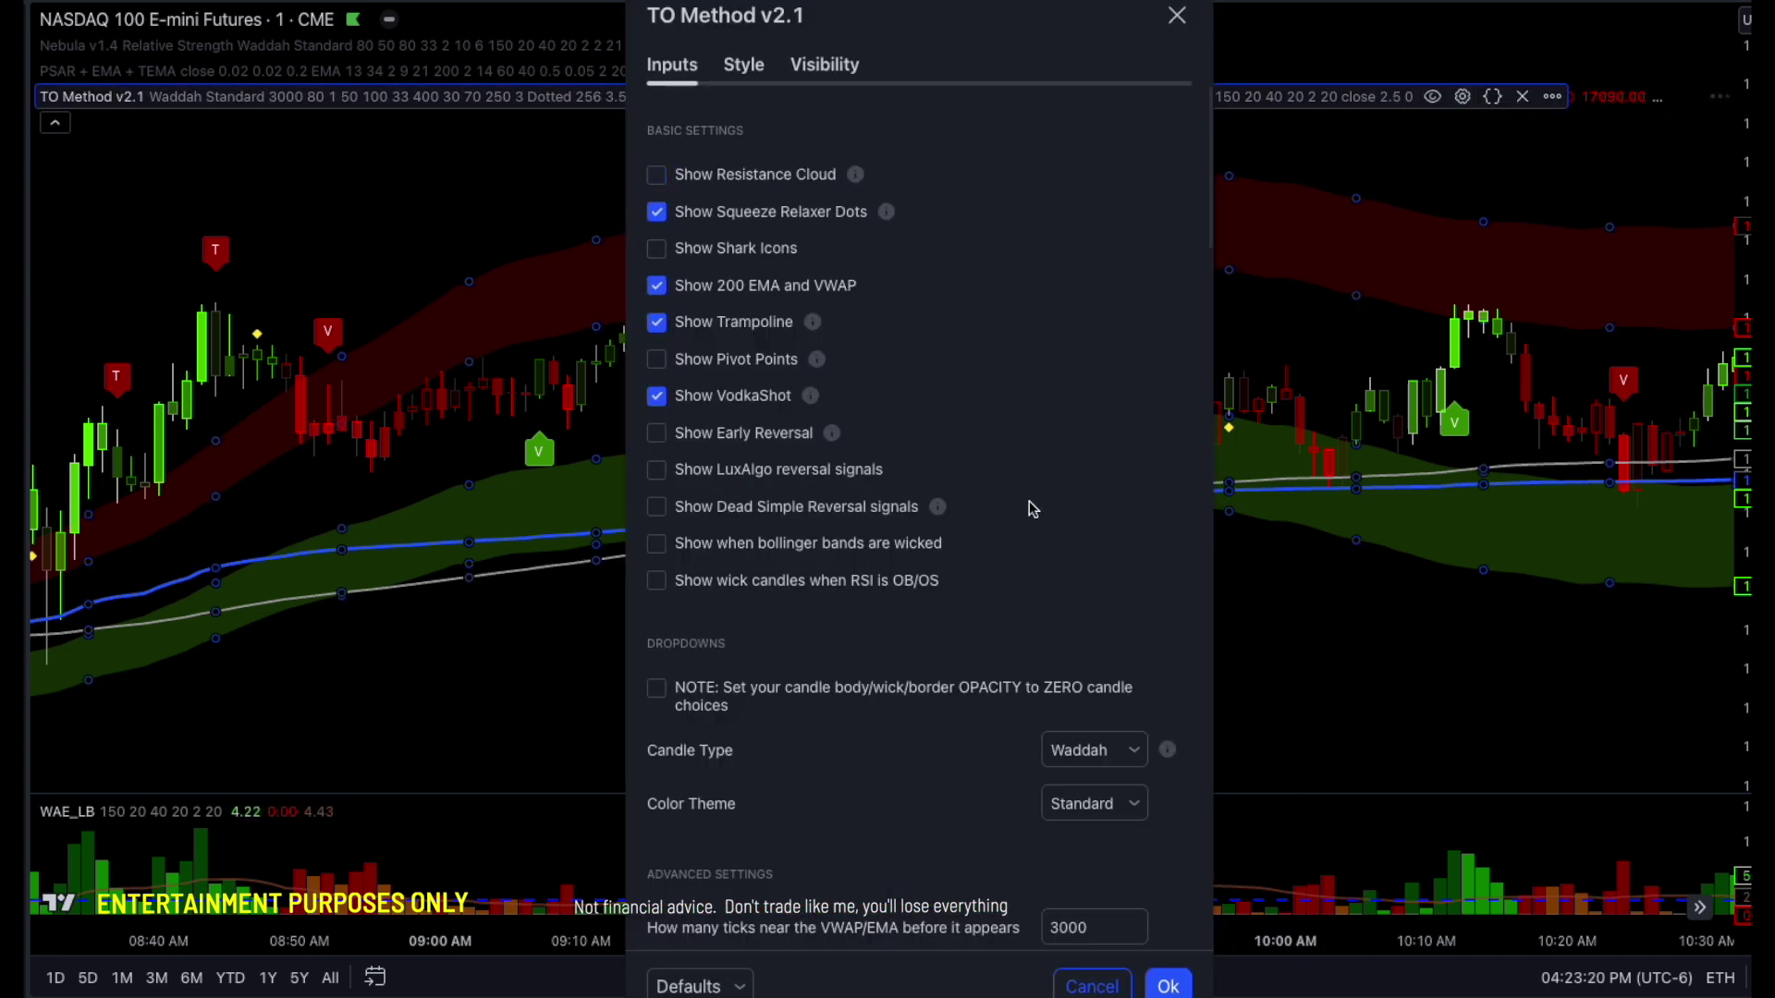
pyautogui.scroll(-6, 971, 599)
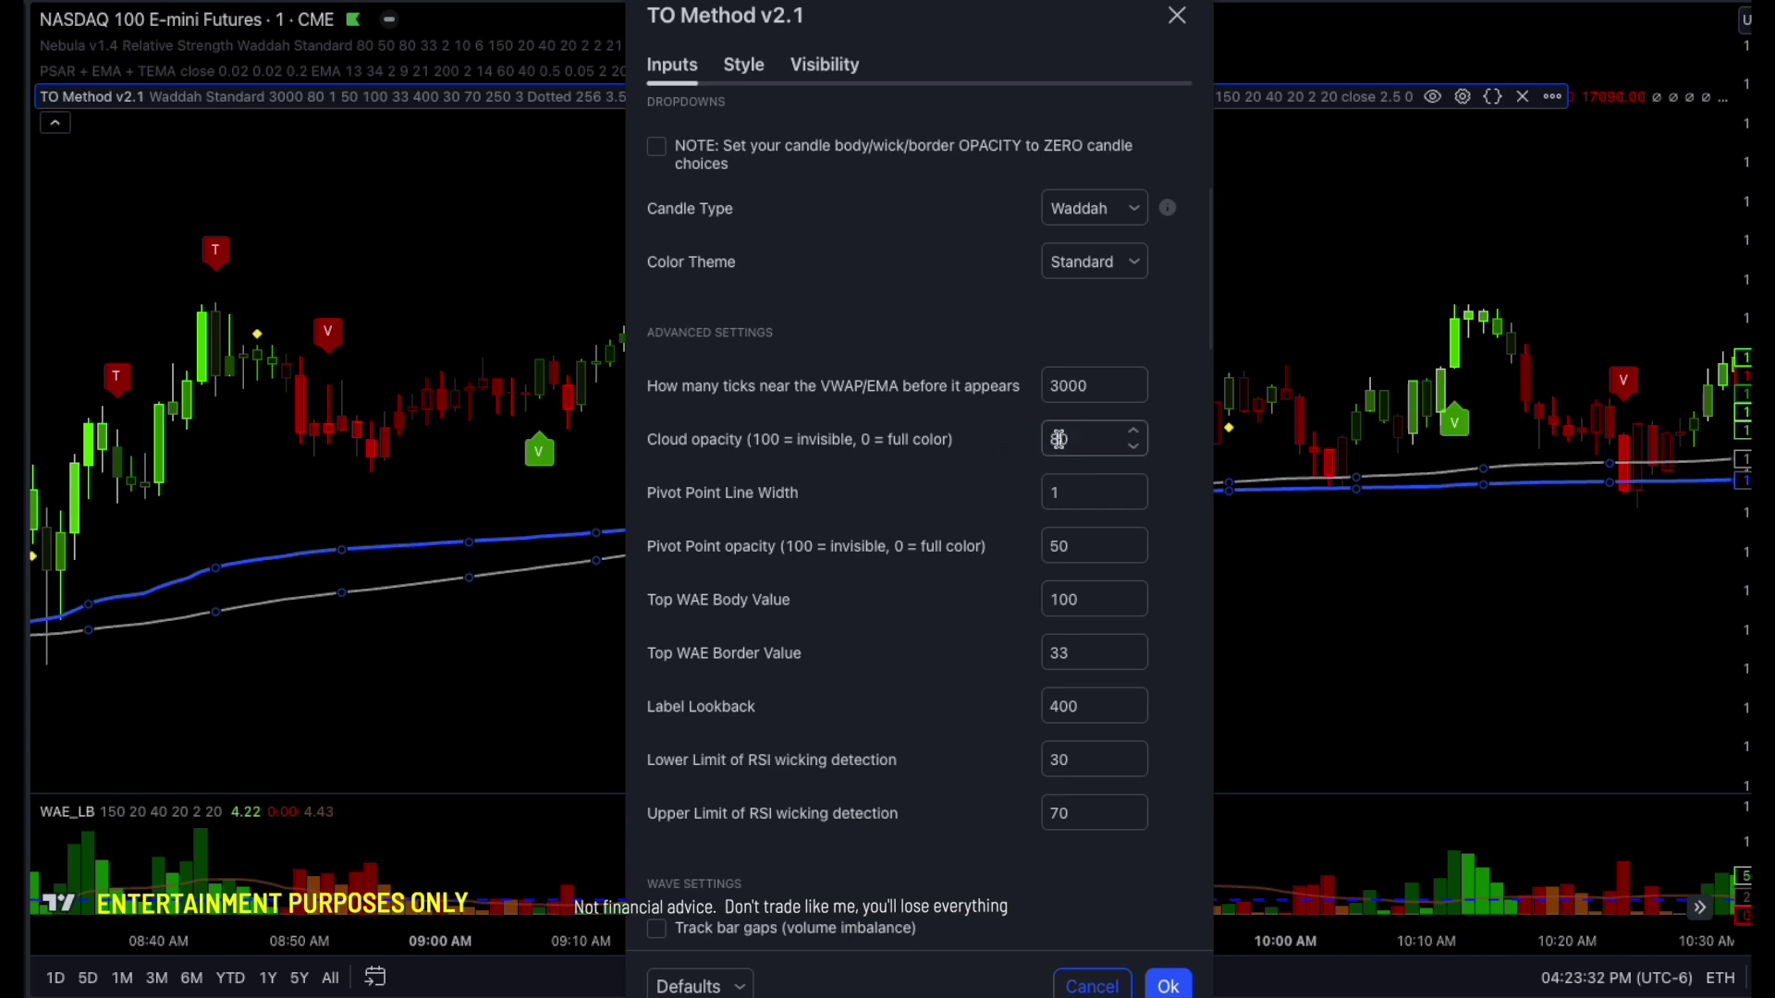
pyautogui.scroll(5, 925, 379)
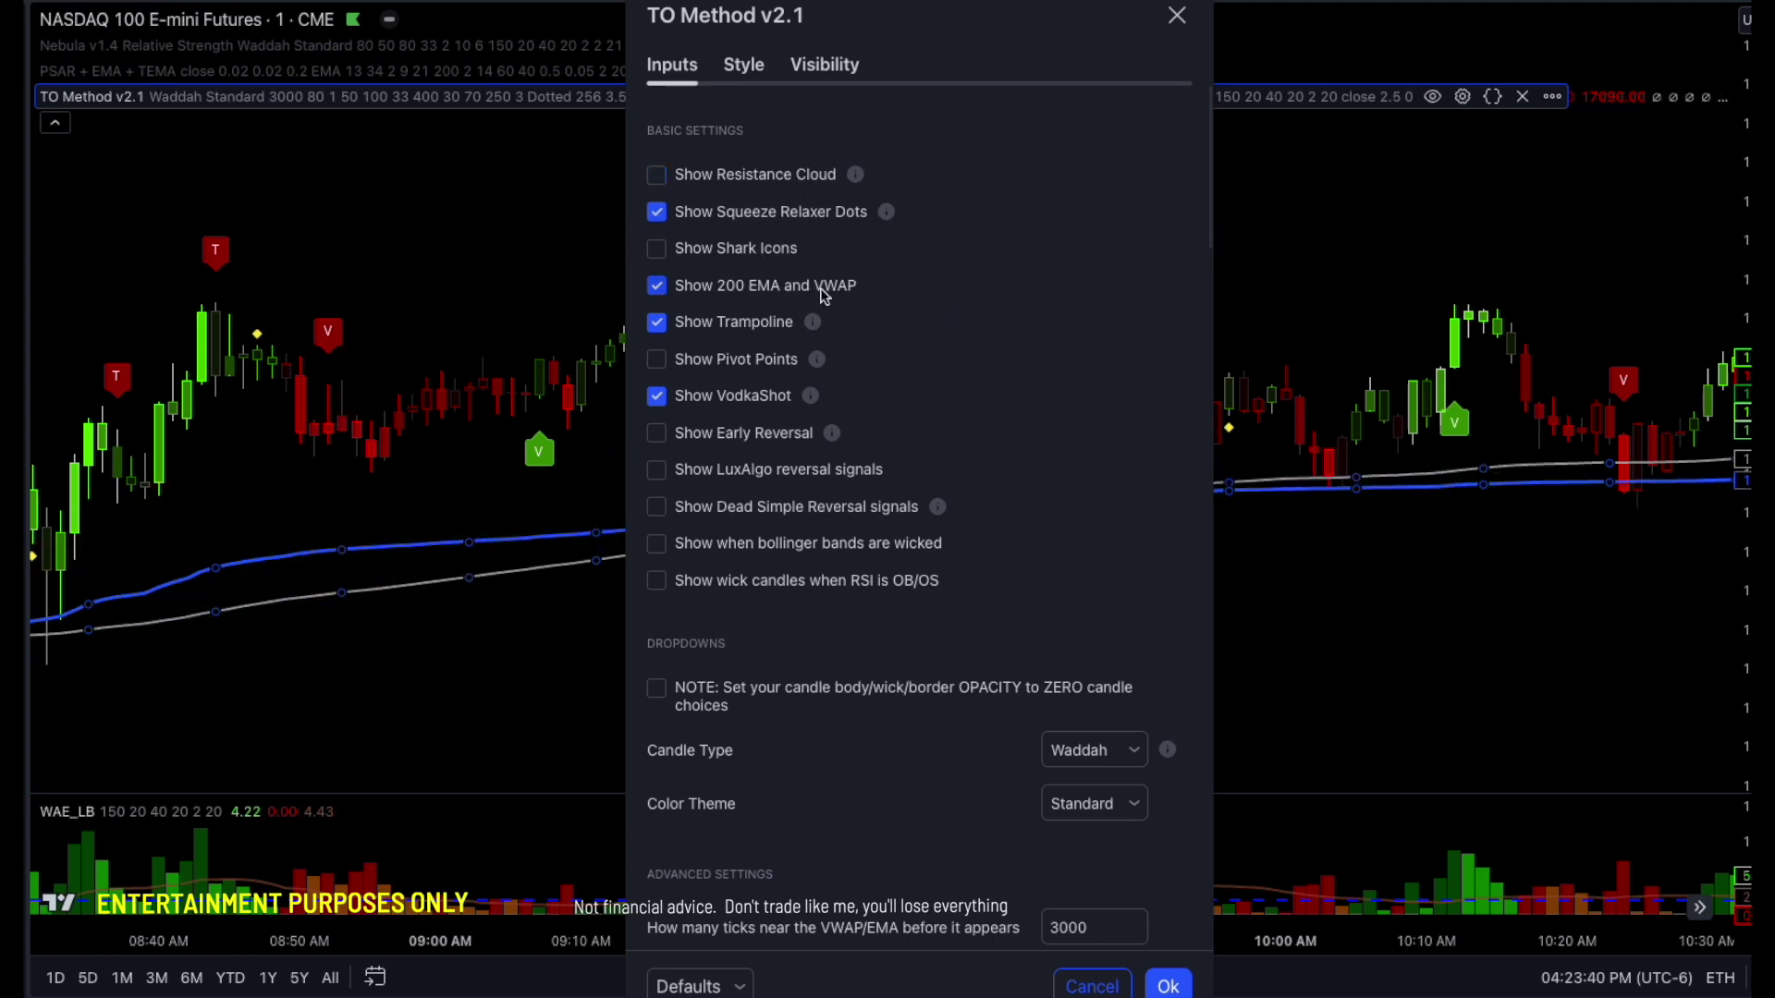
pyautogui.scroll(-3, 1048, 518)
pyautogui.click(1133, 529)
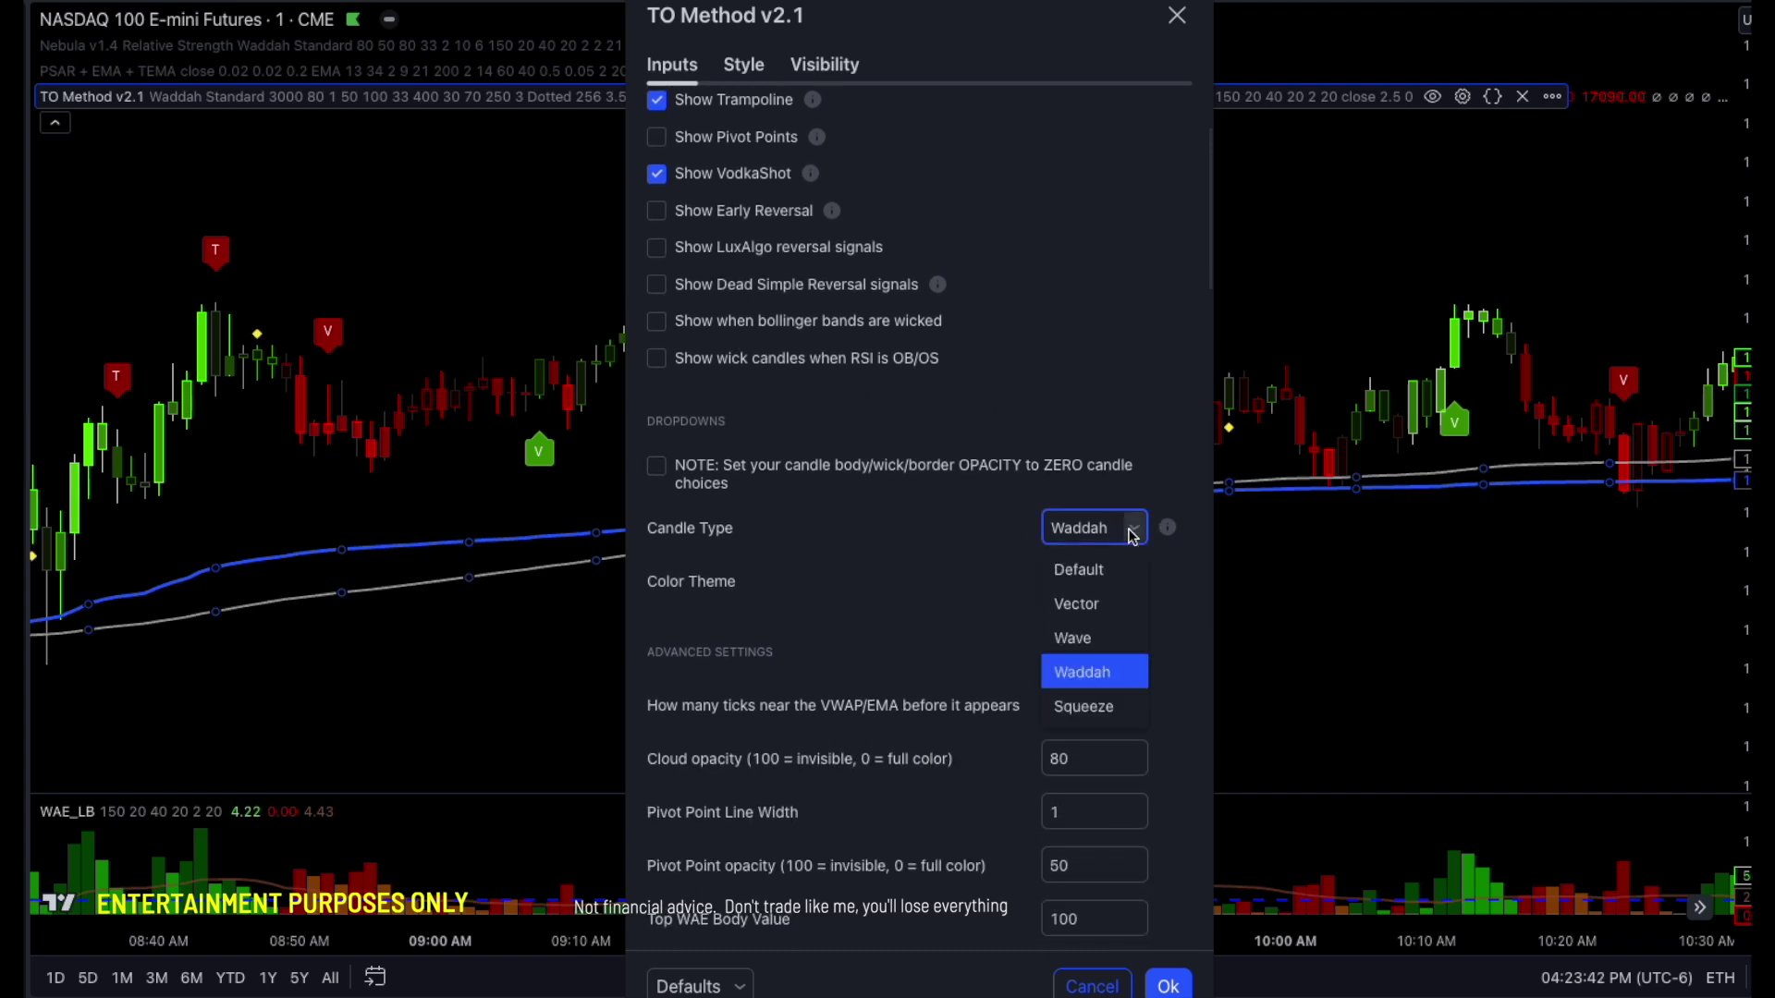
pyautogui.click(1087, 708)
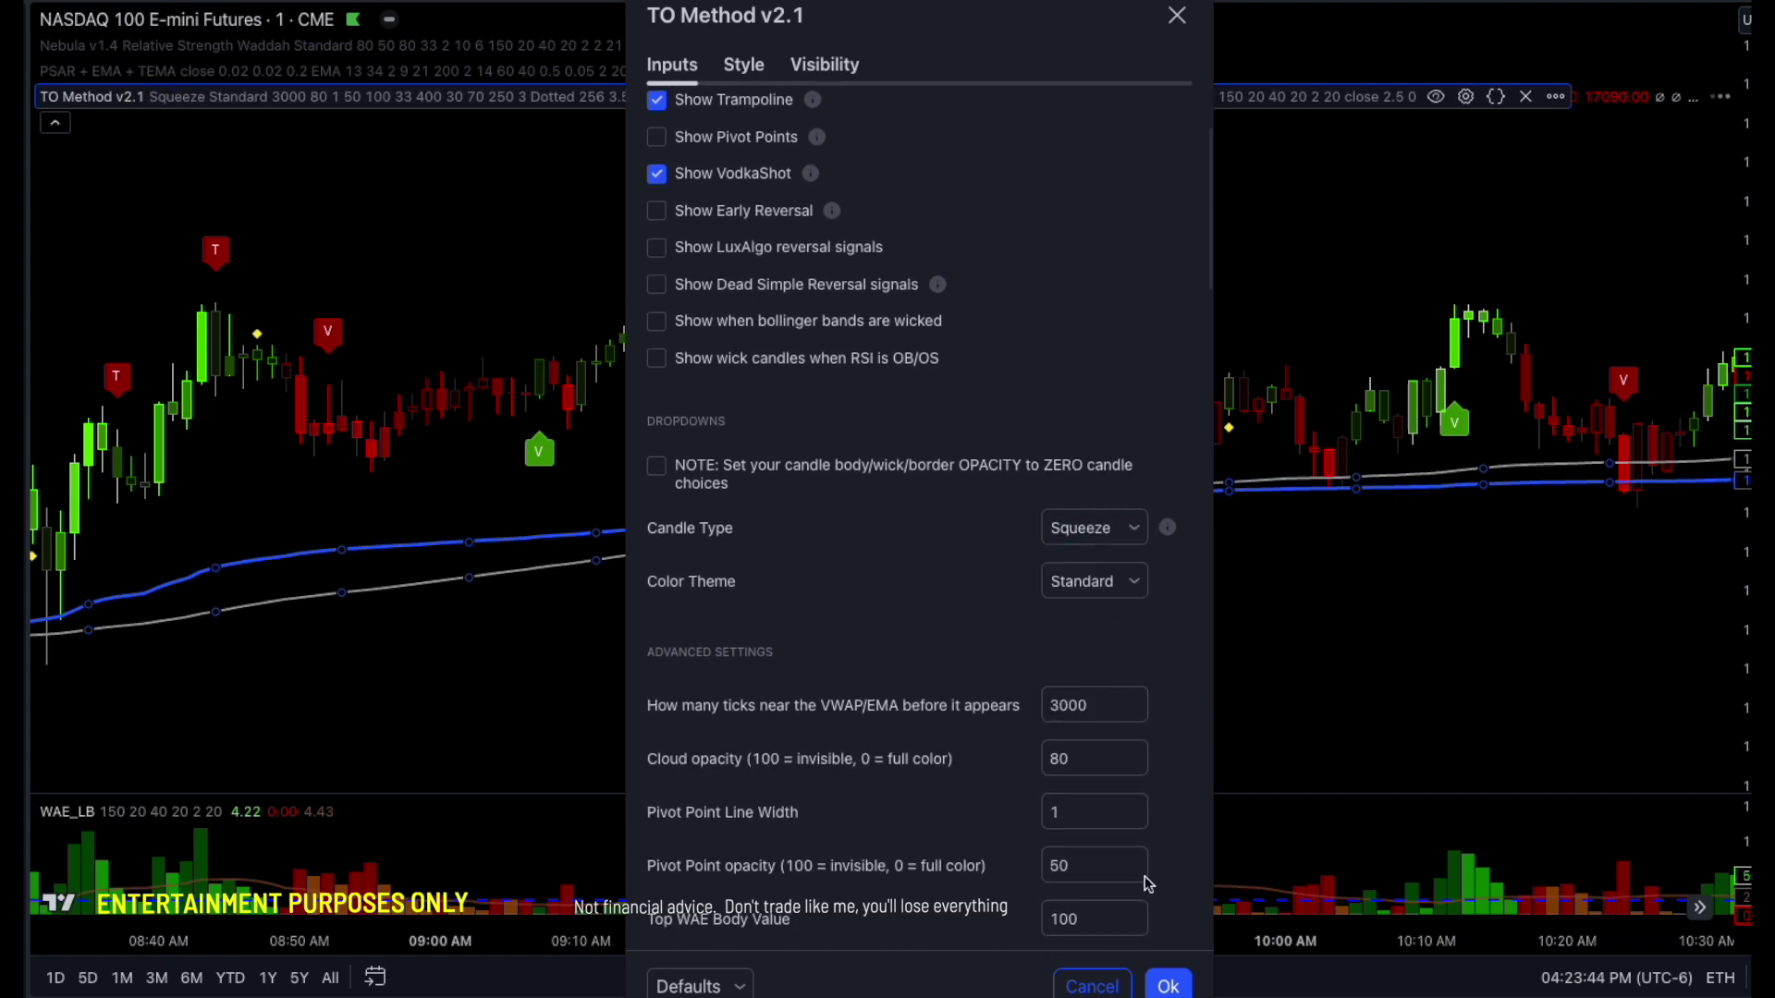
pyautogui.click(1168, 986)
# - Add TTM Squeeze via the 'ttm sq' search and remove the WAE_LB pane
pyautogui.write('/ttm sq')
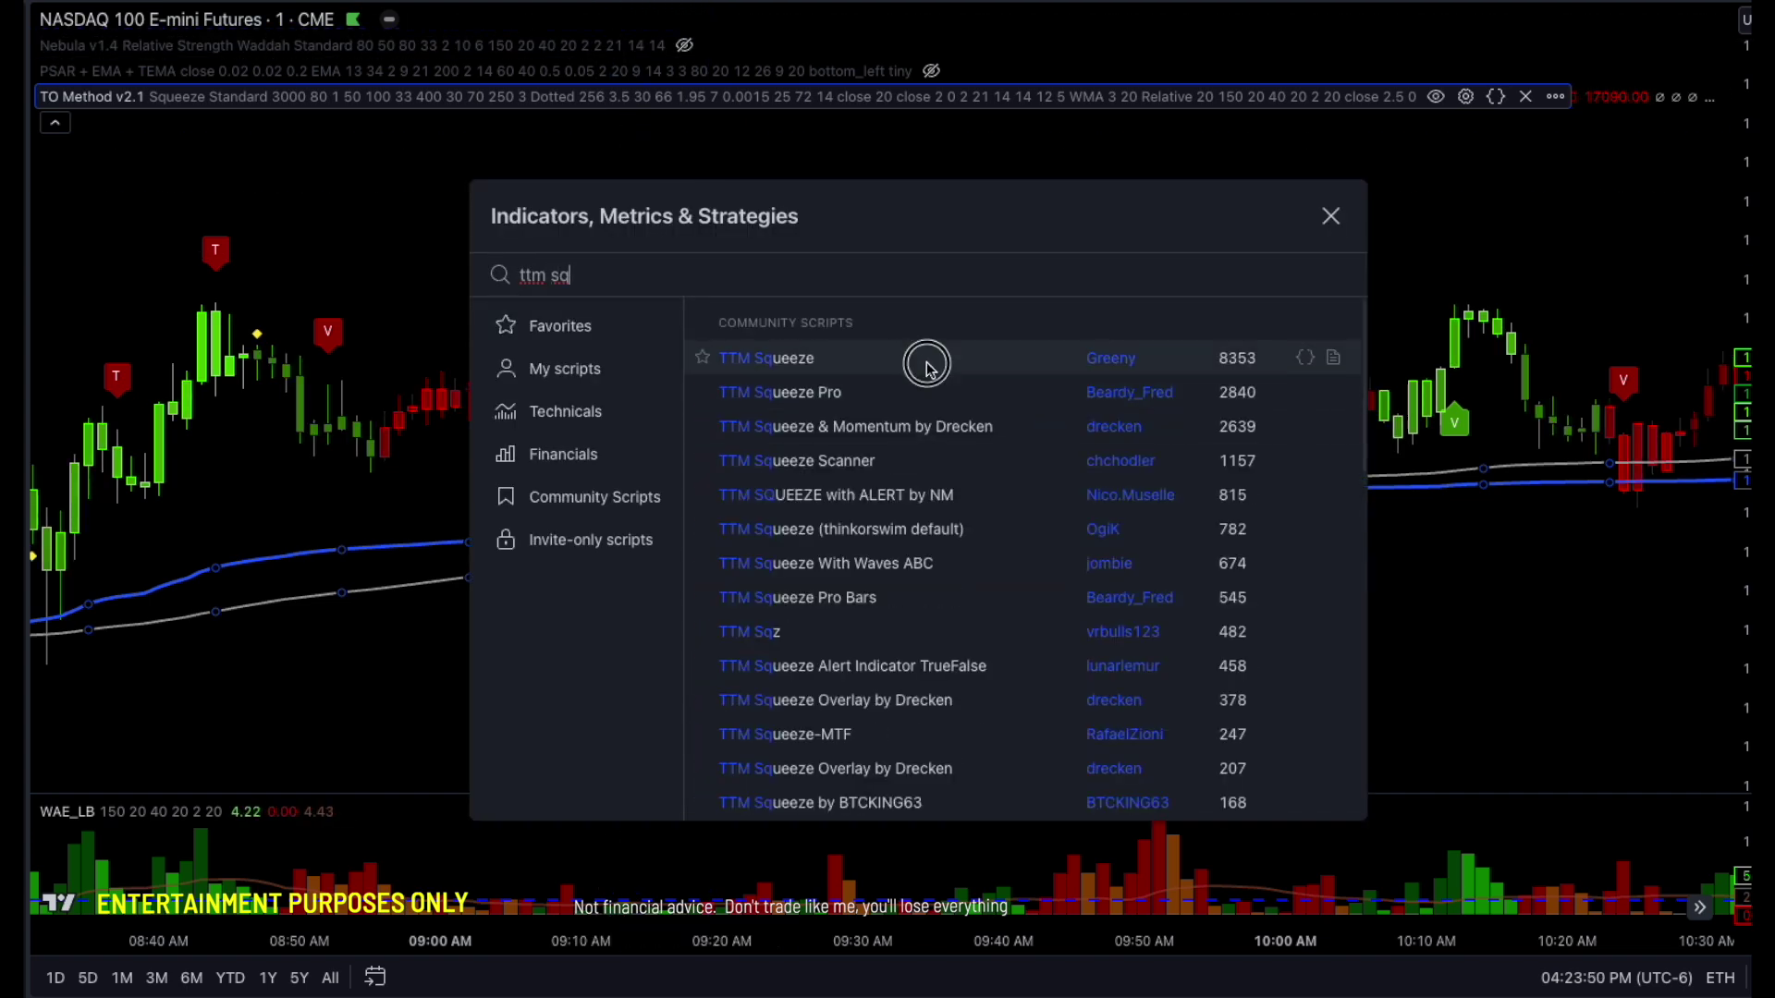
pyautogui.click(929, 360)
pyautogui.click(1330, 216)
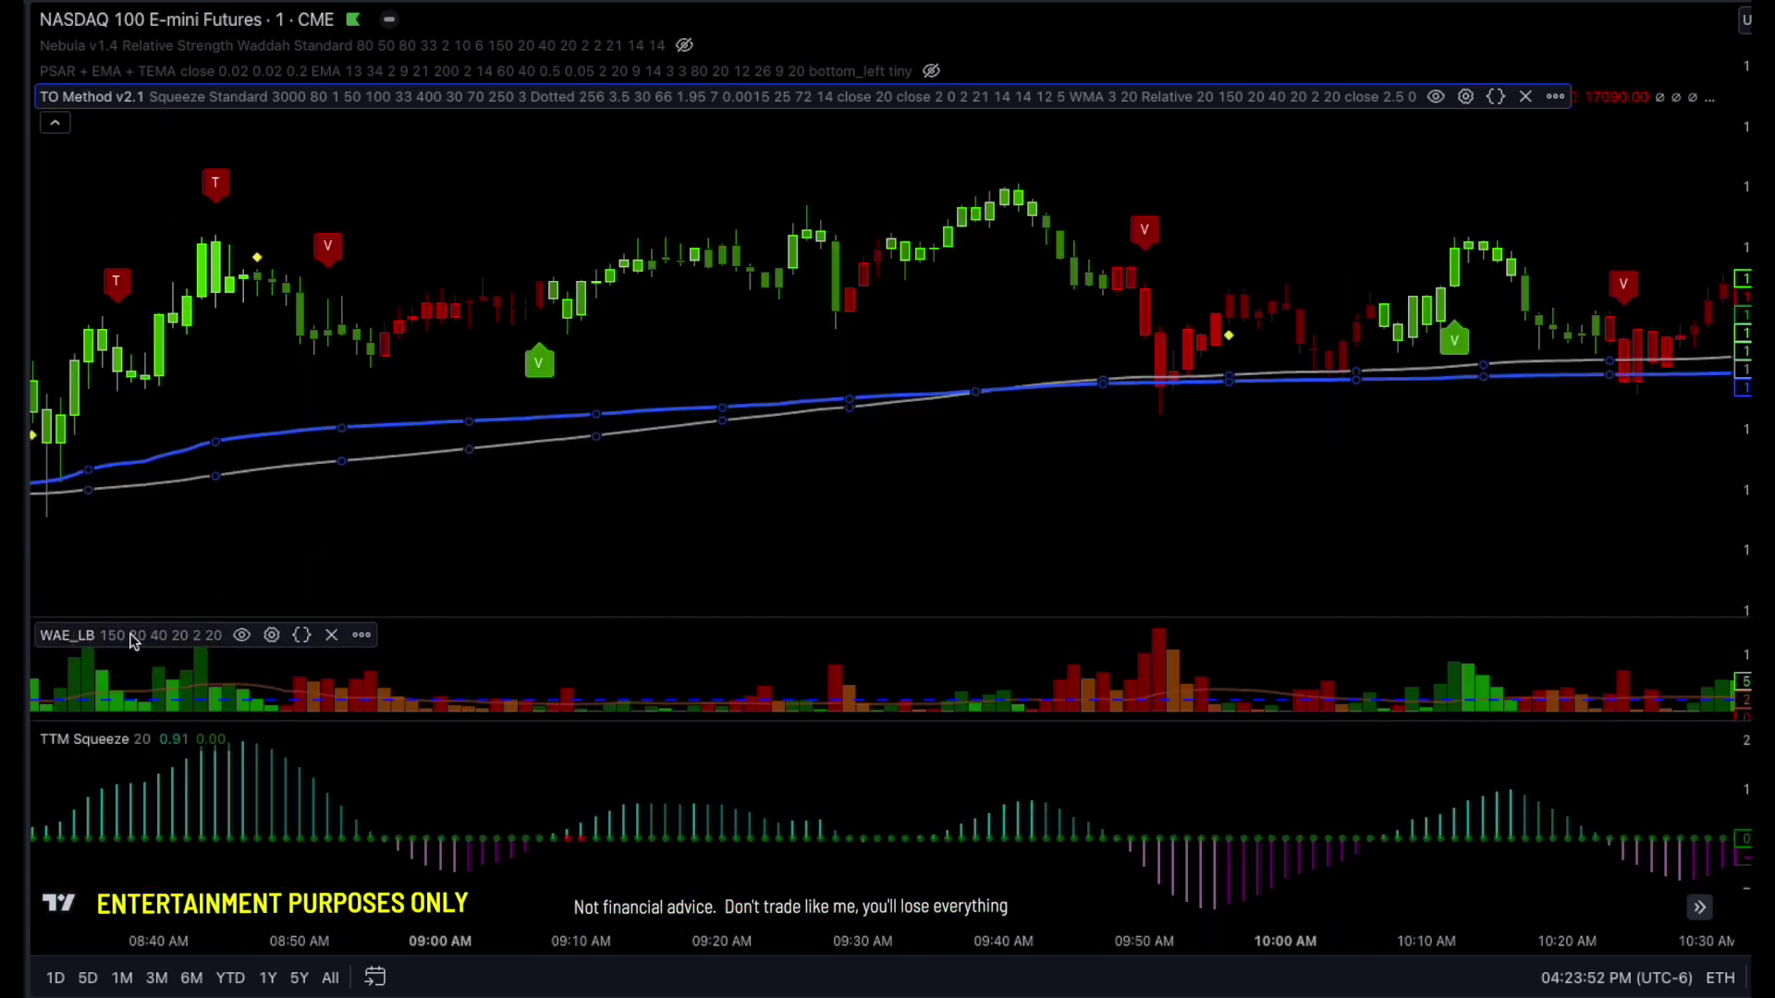
pyautogui.click(328, 638)
# - Pan and zoom to earlier session bars, then remove the TTM Squeeze pane
pyautogui.moveTo(586, 599); pyautogui.dragTo(1102, 592)
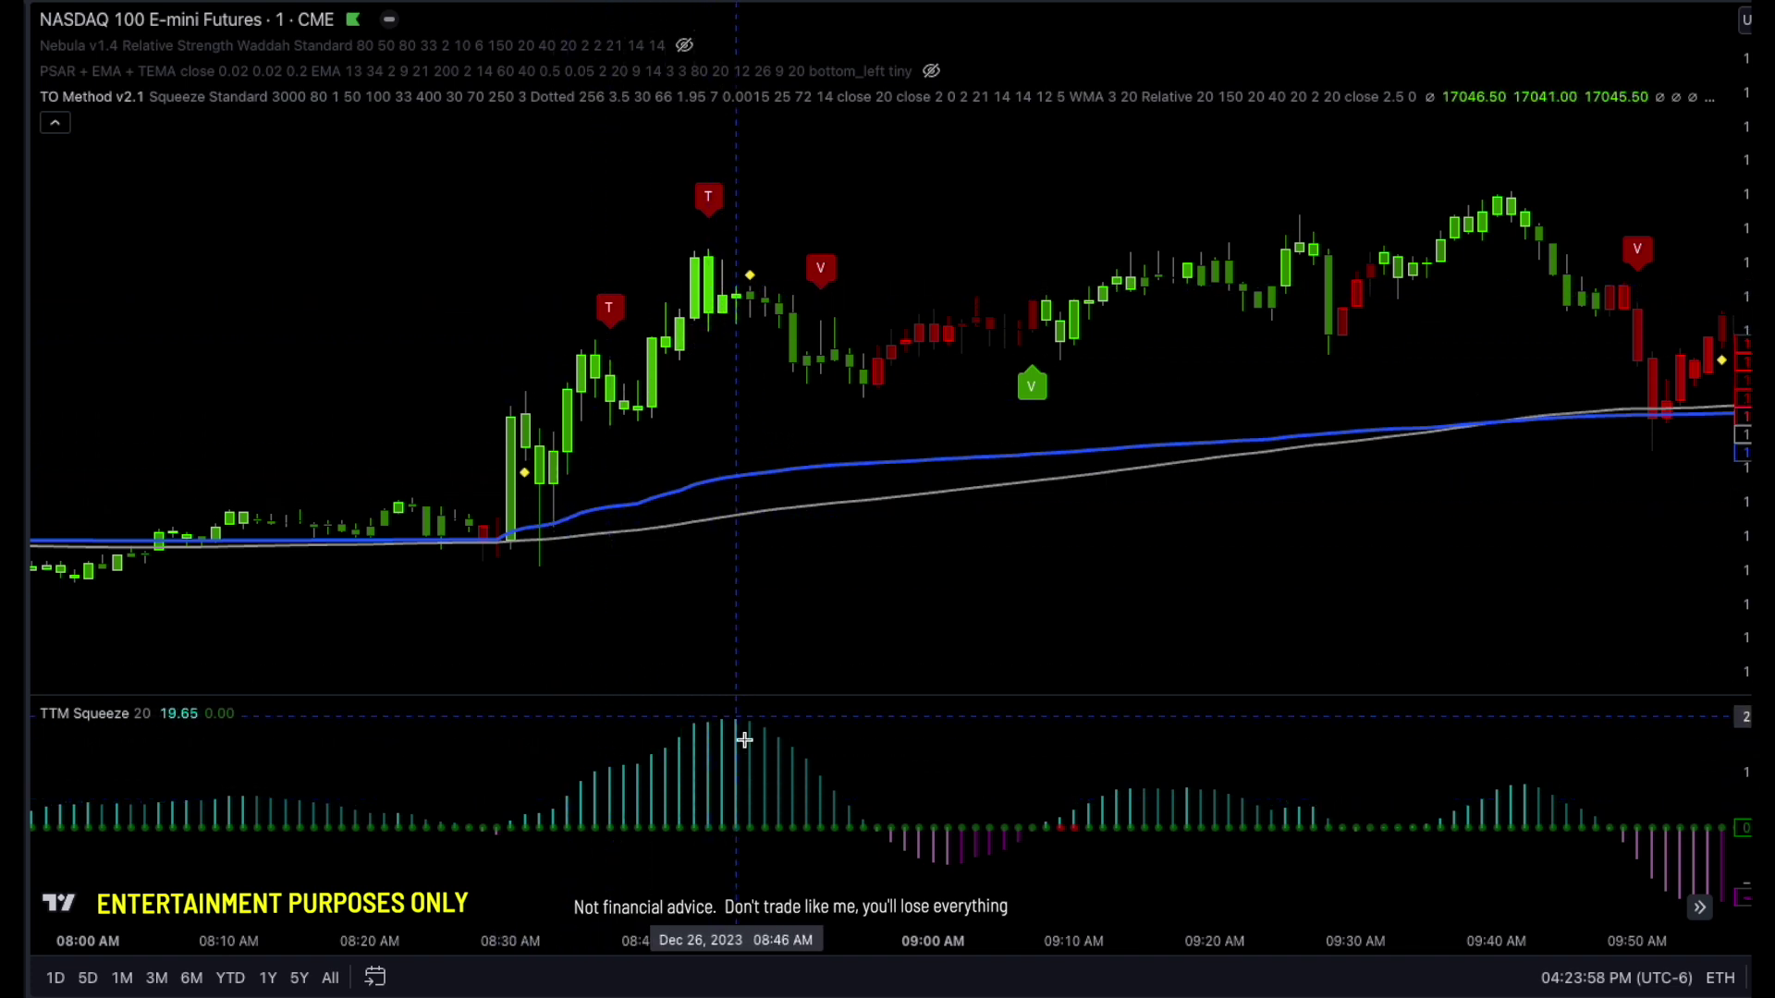
pyautogui.moveTo(697, 575); pyautogui.dragTo(637, 595)
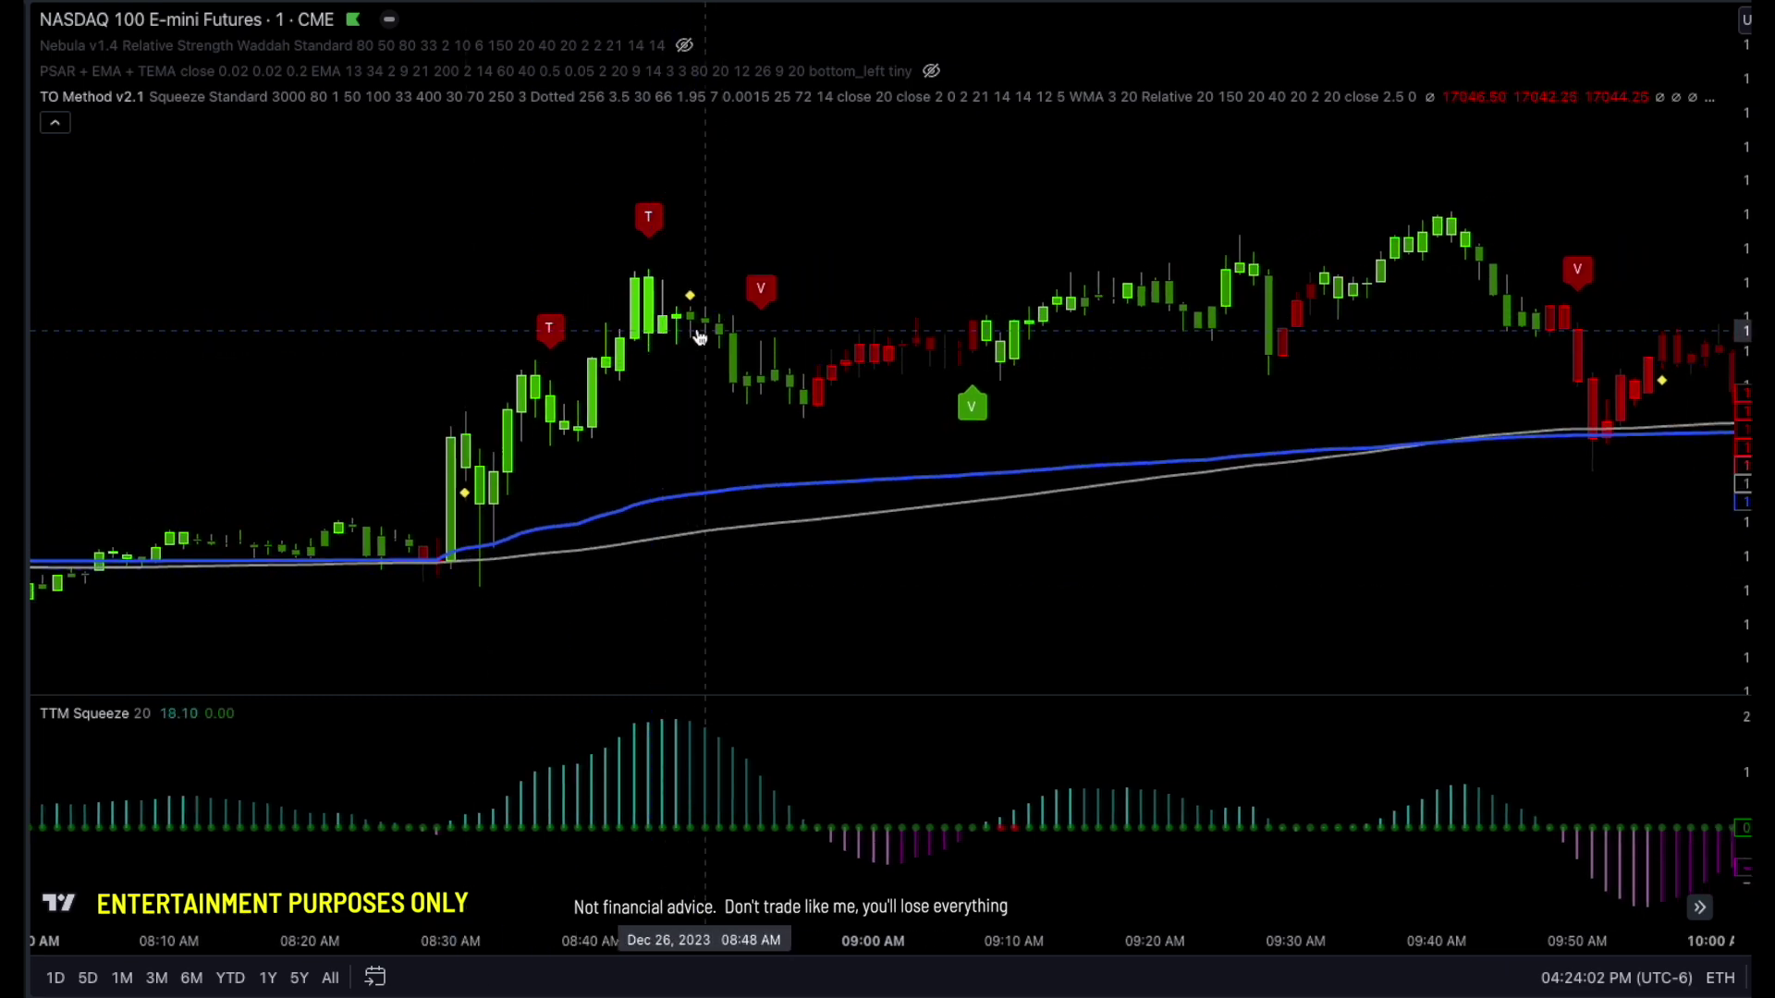
pyautogui.moveTo(836, 567); pyautogui.dragTo(844, 544)
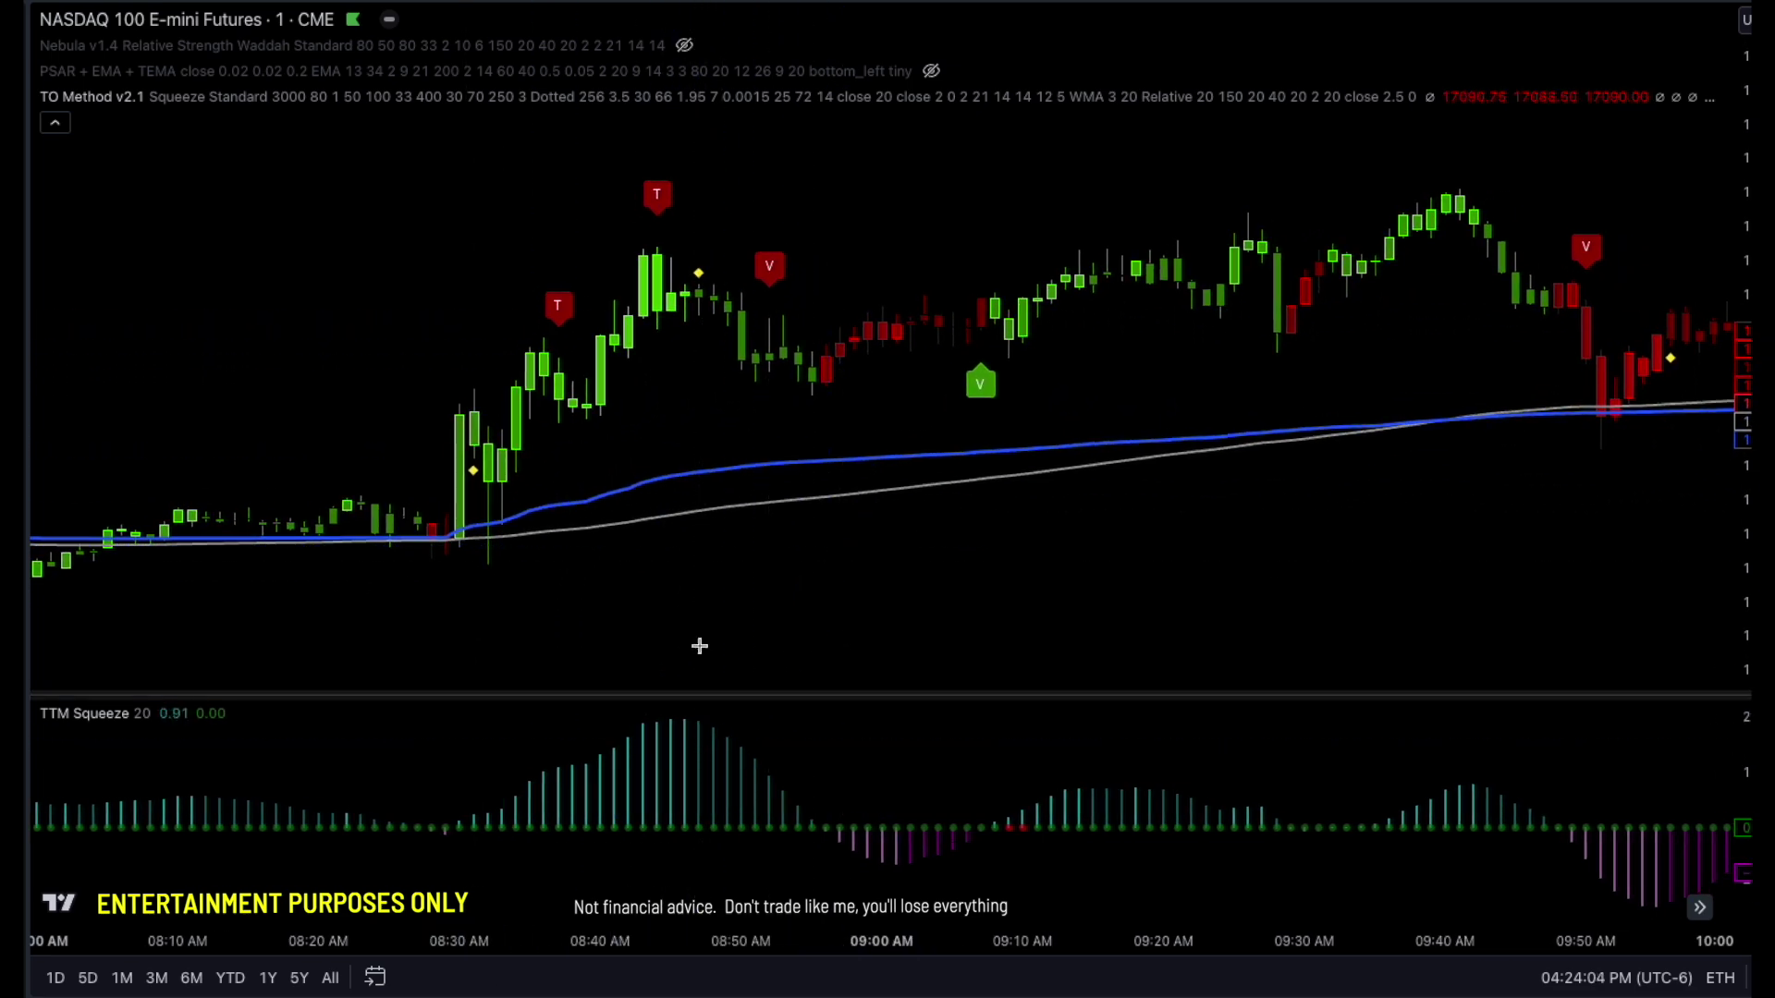
pyautogui.moveTo(827, 534); pyautogui.dragTo(896, 545)
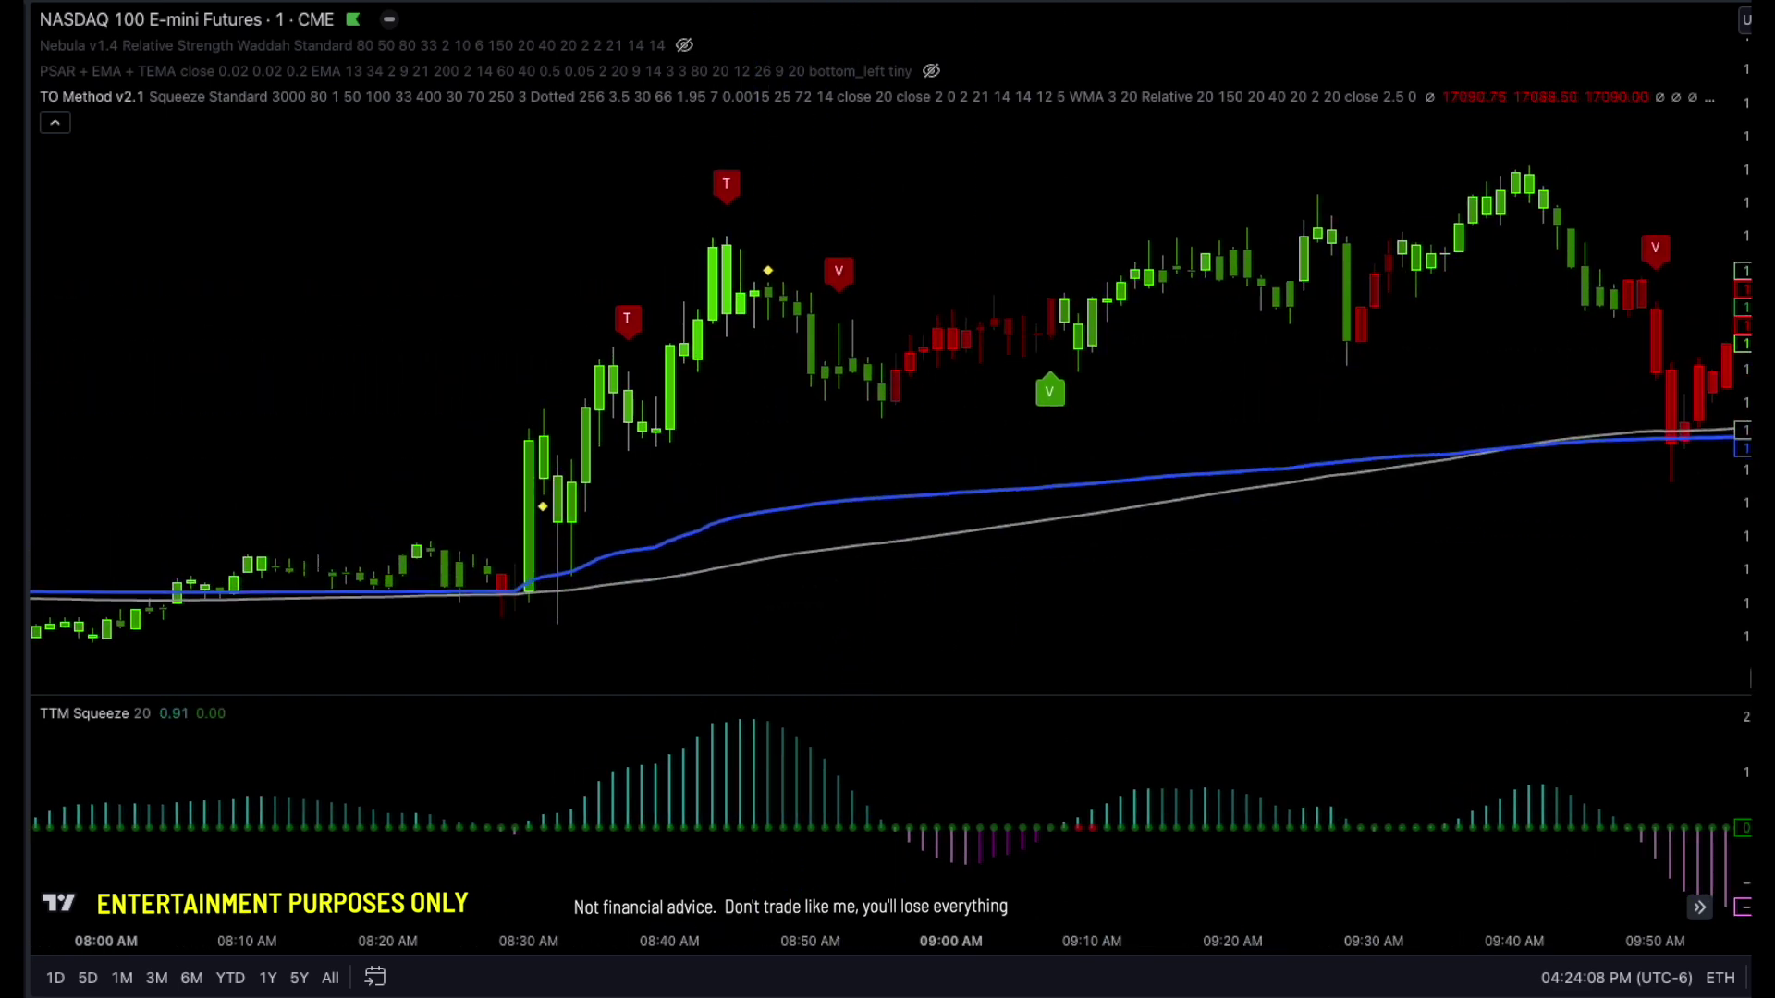
pyautogui.scroll(3, 1240, 571)
pyautogui.moveTo(1015, 591); pyautogui.dragTo(1058, 601)
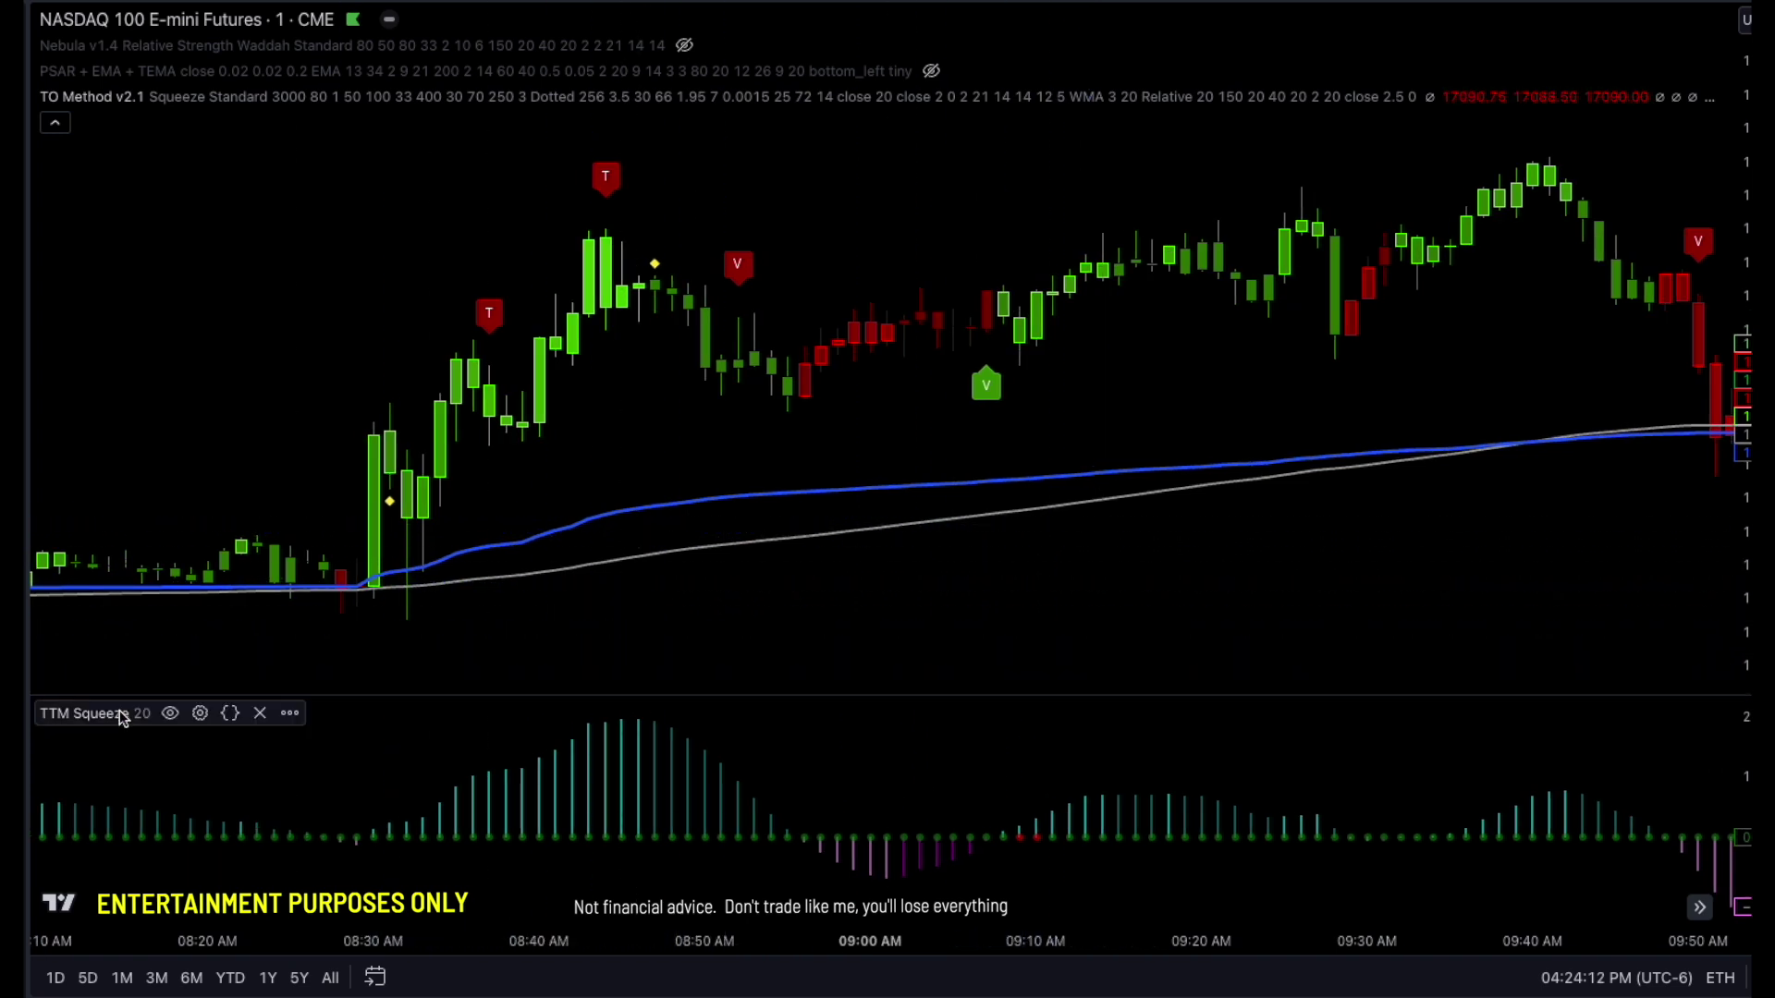
pyautogui.click(260, 715)
# - Turn off Relaxer Dots, Trampoline and VodkaShot in TO Method v2.1 and enable LuxAlgo reversal signals
pyautogui.click(724, 9)
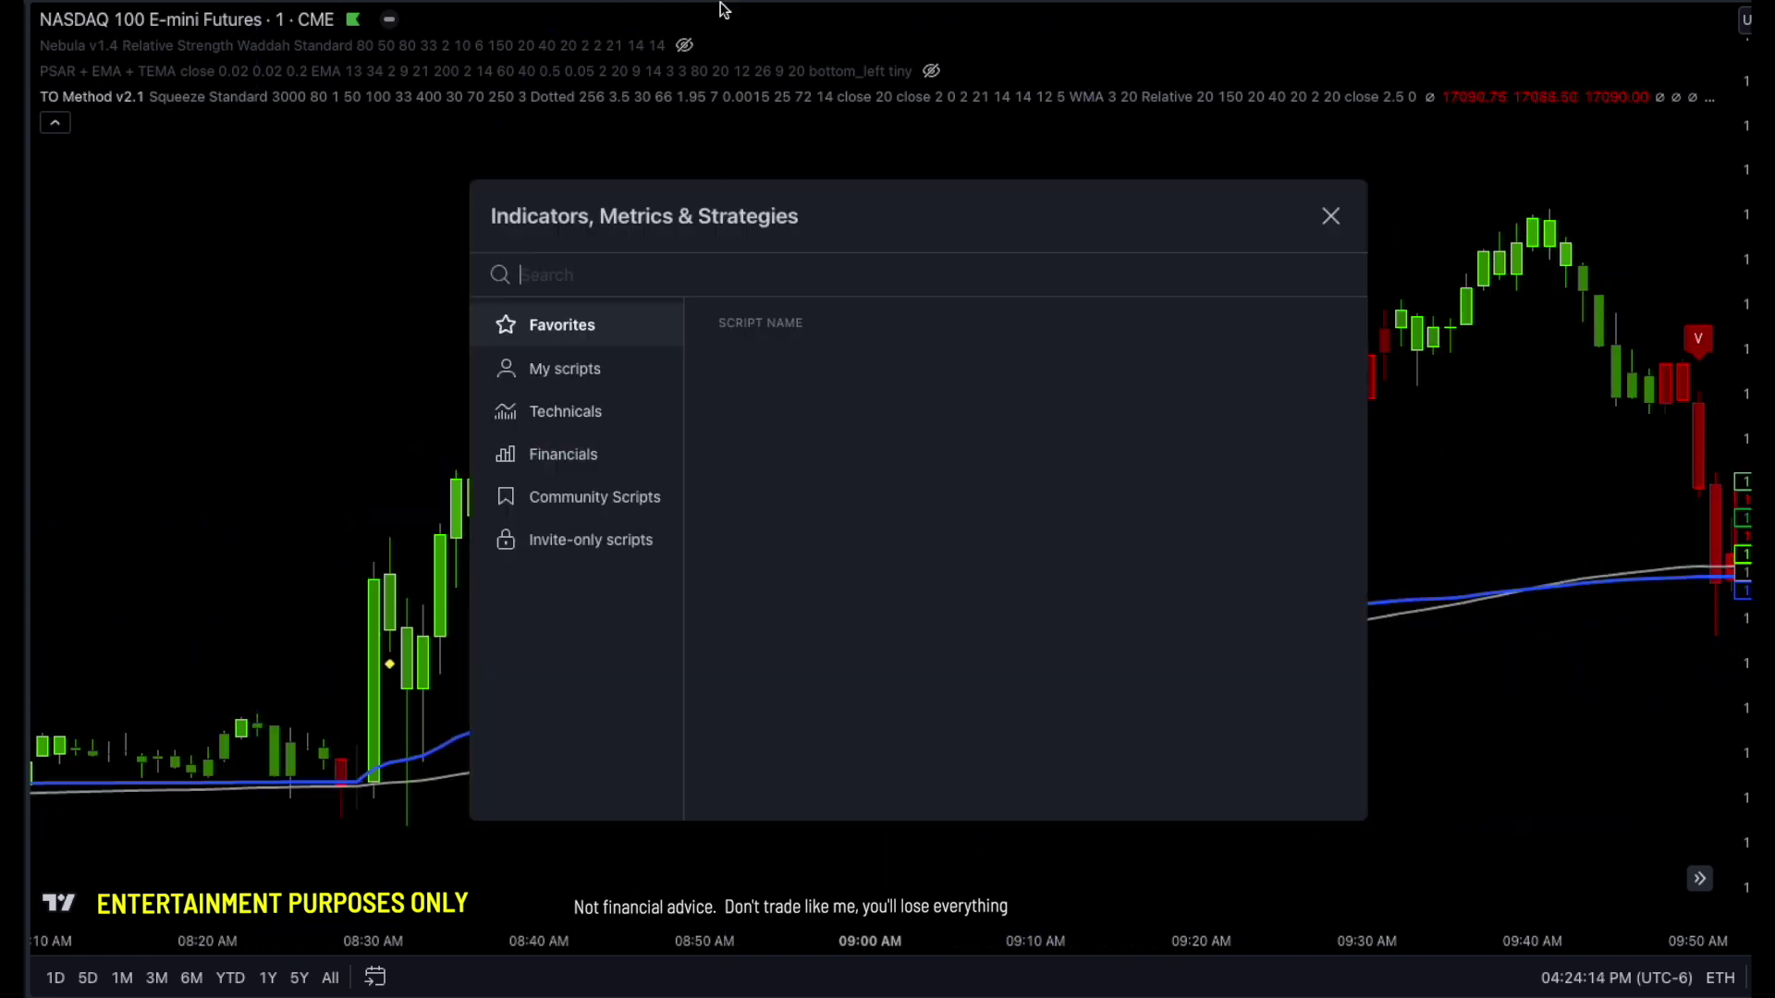
pyautogui.click(1333, 216)
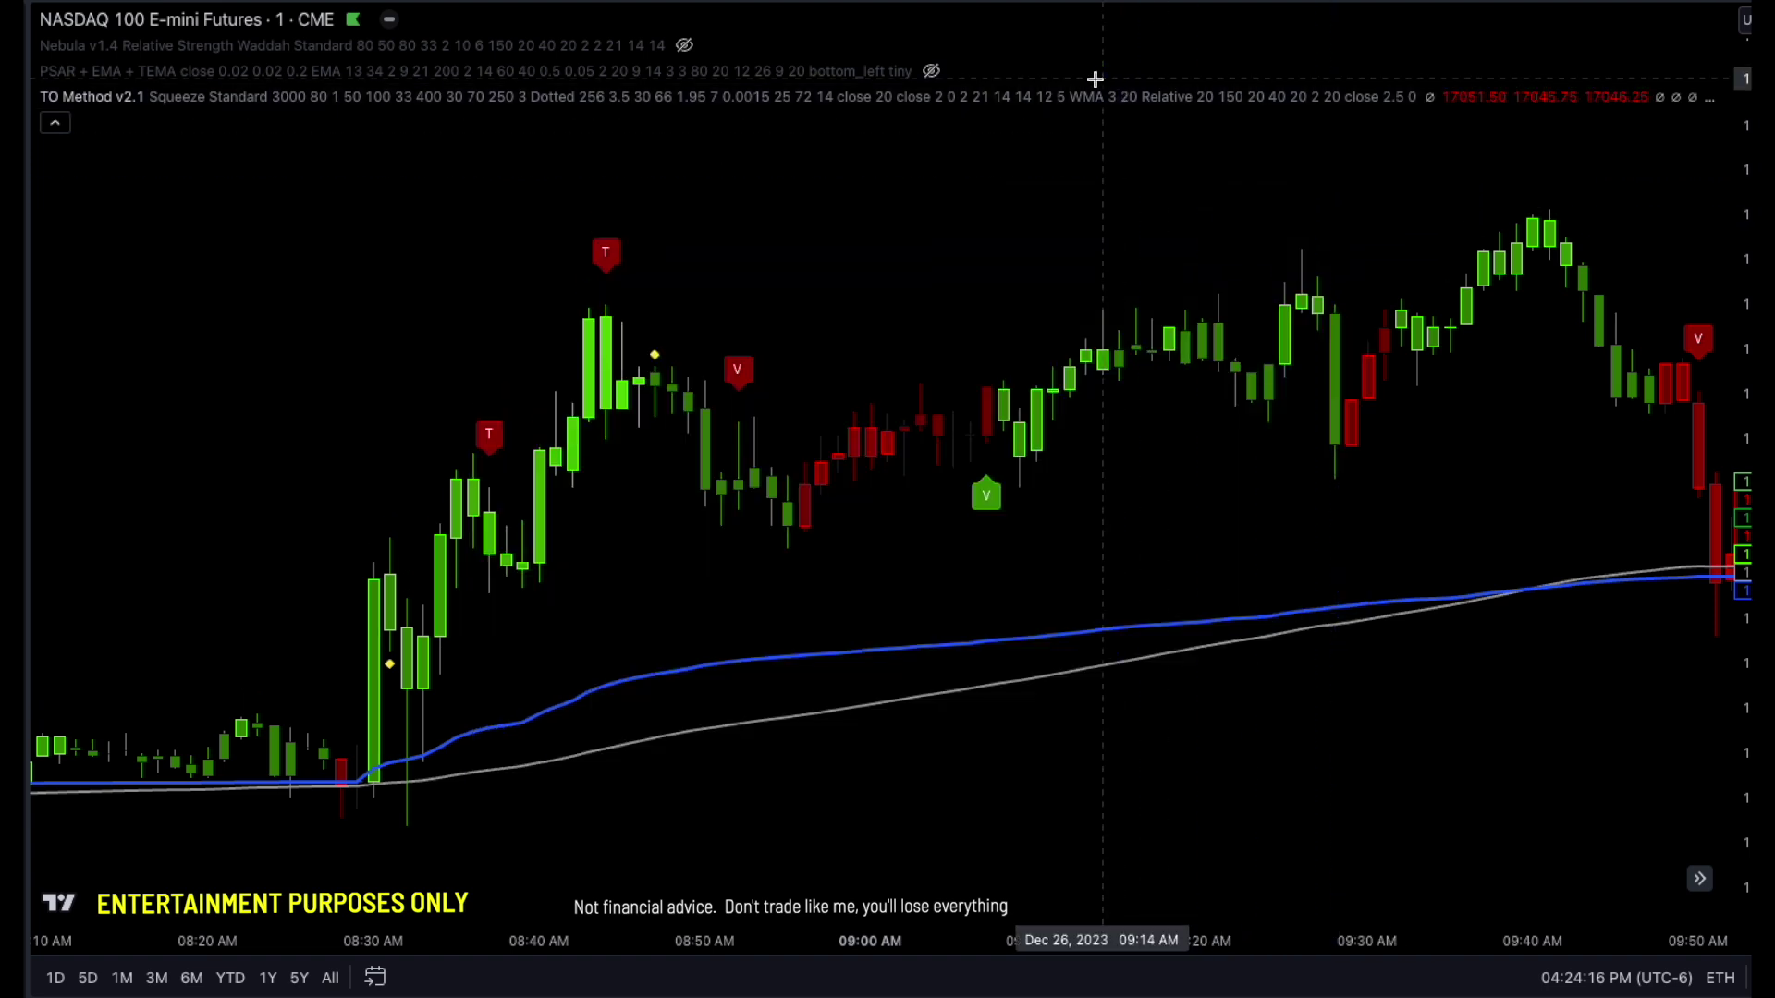
pyautogui.click(1465, 98)
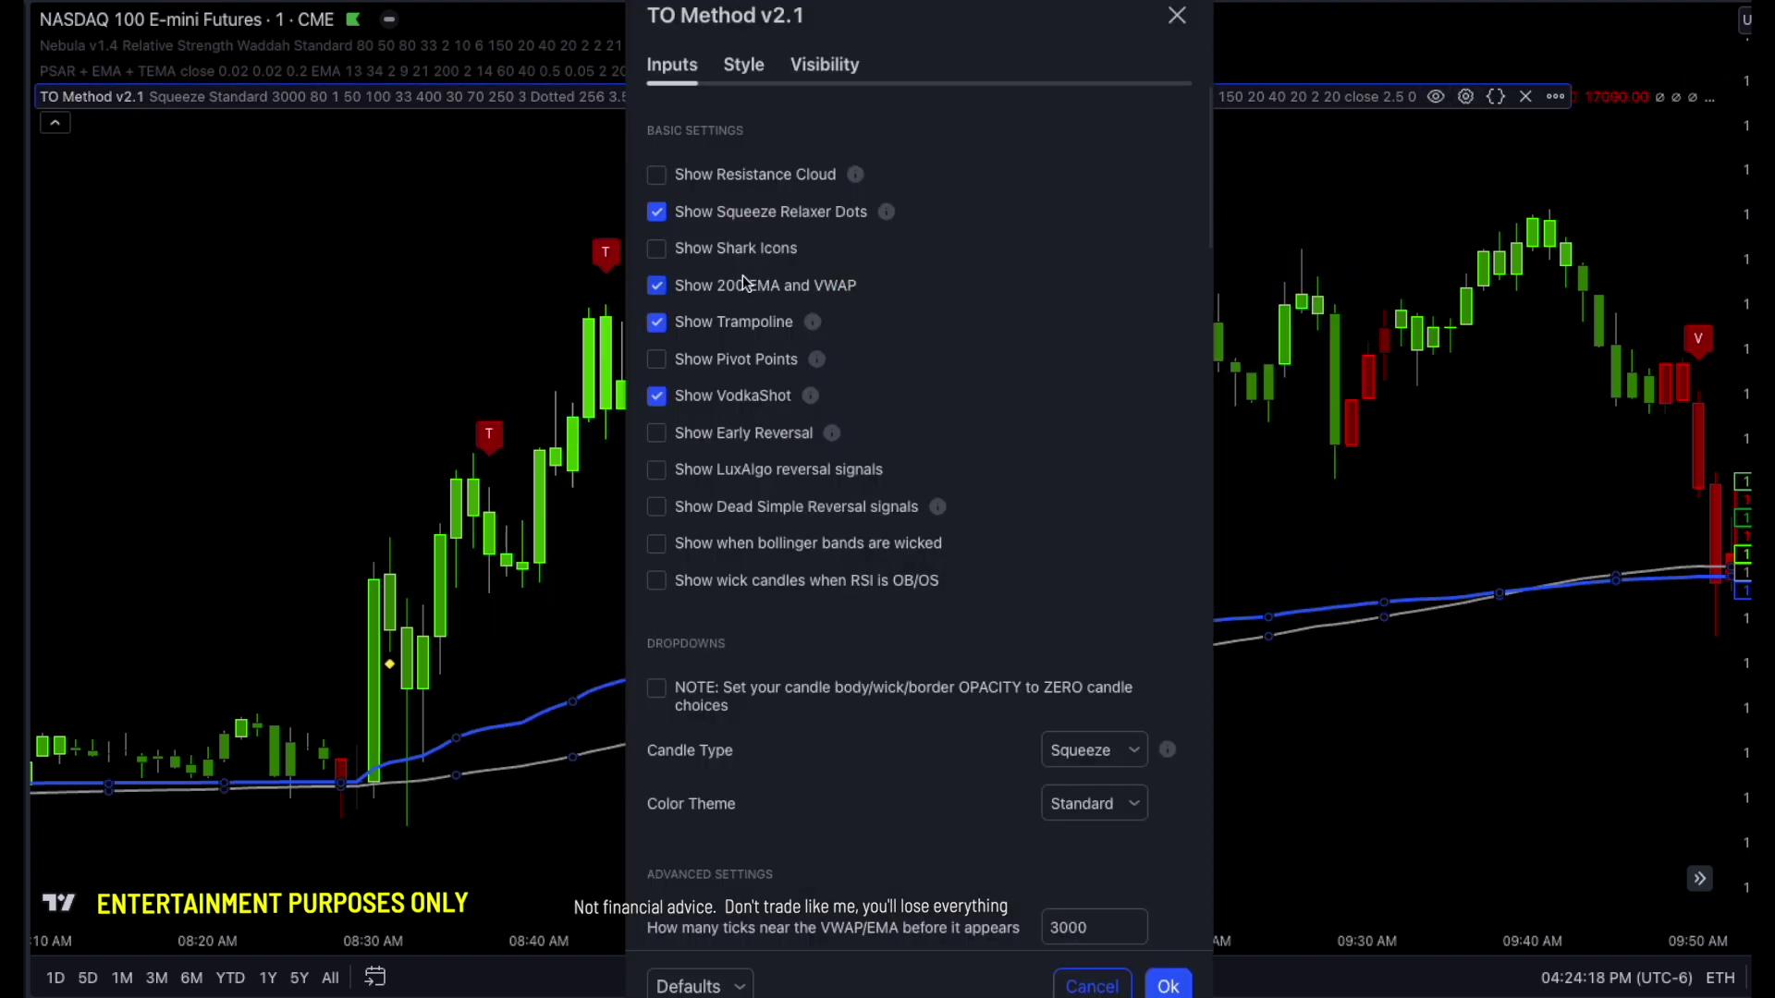
pyautogui.click(768, 328)
pyautogui.click(742, 399)
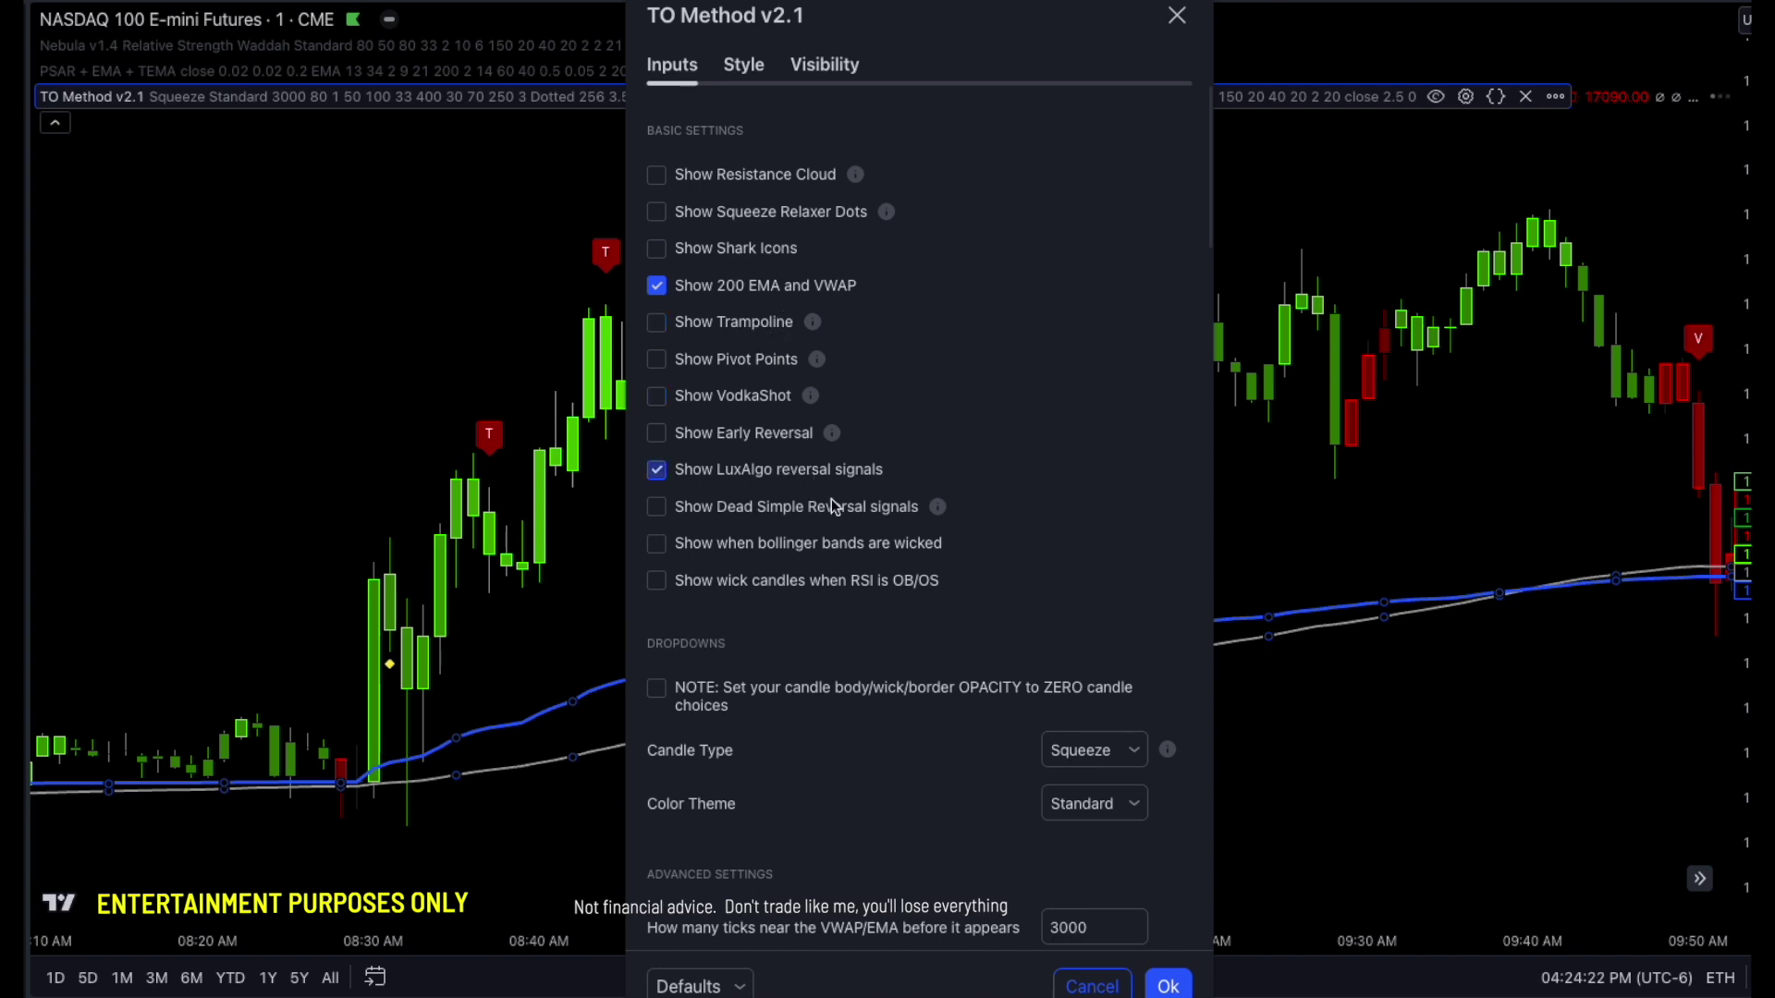
pyautogui.click(1168, 987)
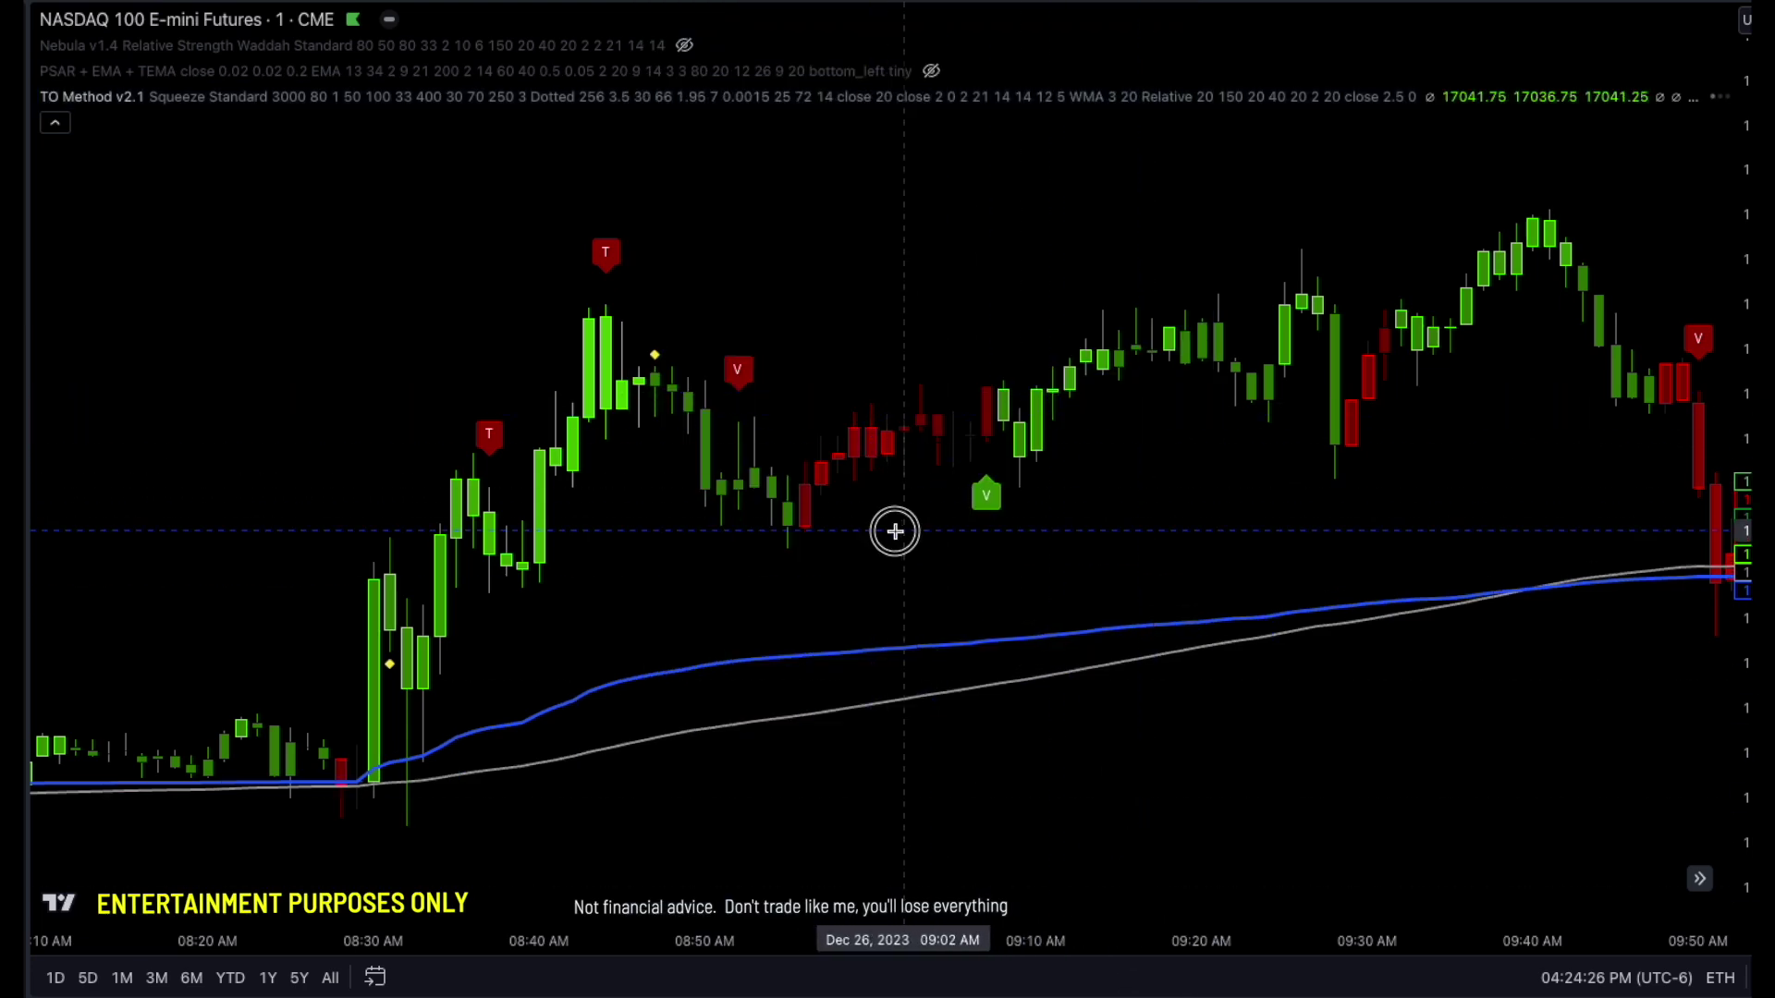
# - Pan forward to bars up to 10:40 and reopen the TO Method v2.1 settings
pyautogui.moveTo(1040, 532); pyautogui.dragTo(855, 509)
pyautogui.moveTo(1280, 444); pyautogui.dragTo(907, 481)
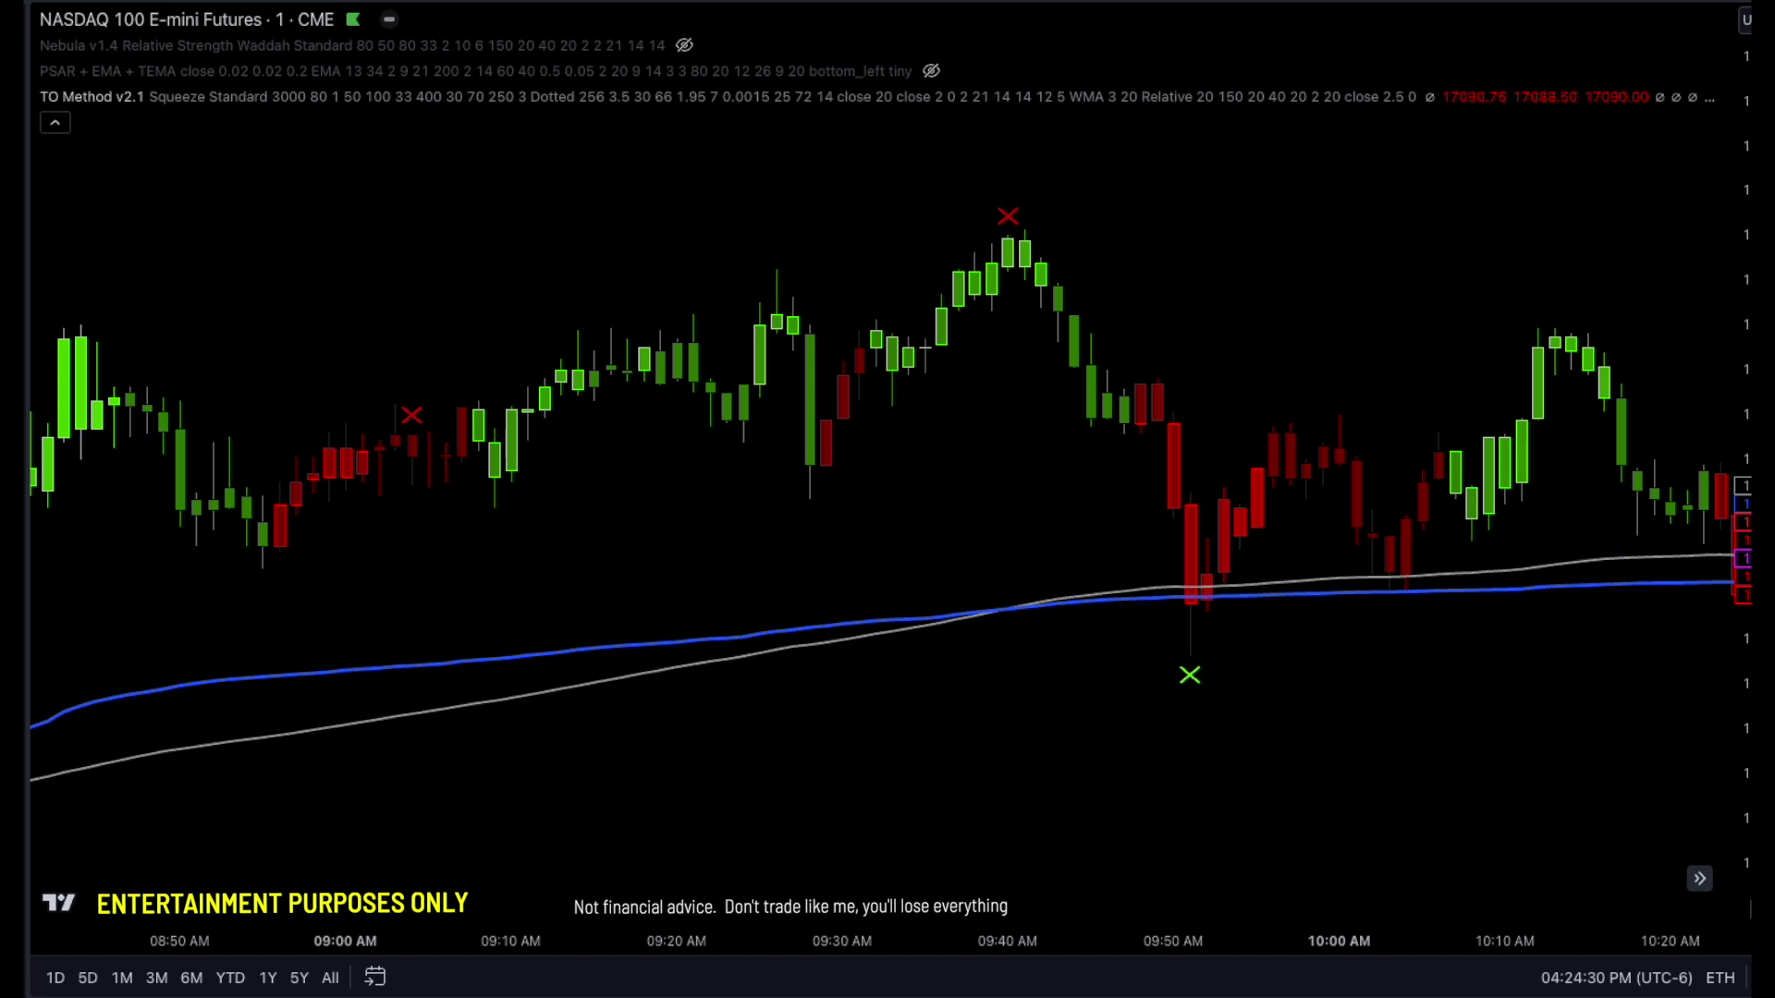
pyautogui.moveTo(1378, 646); pyautogui.dragTo(1033, 632)
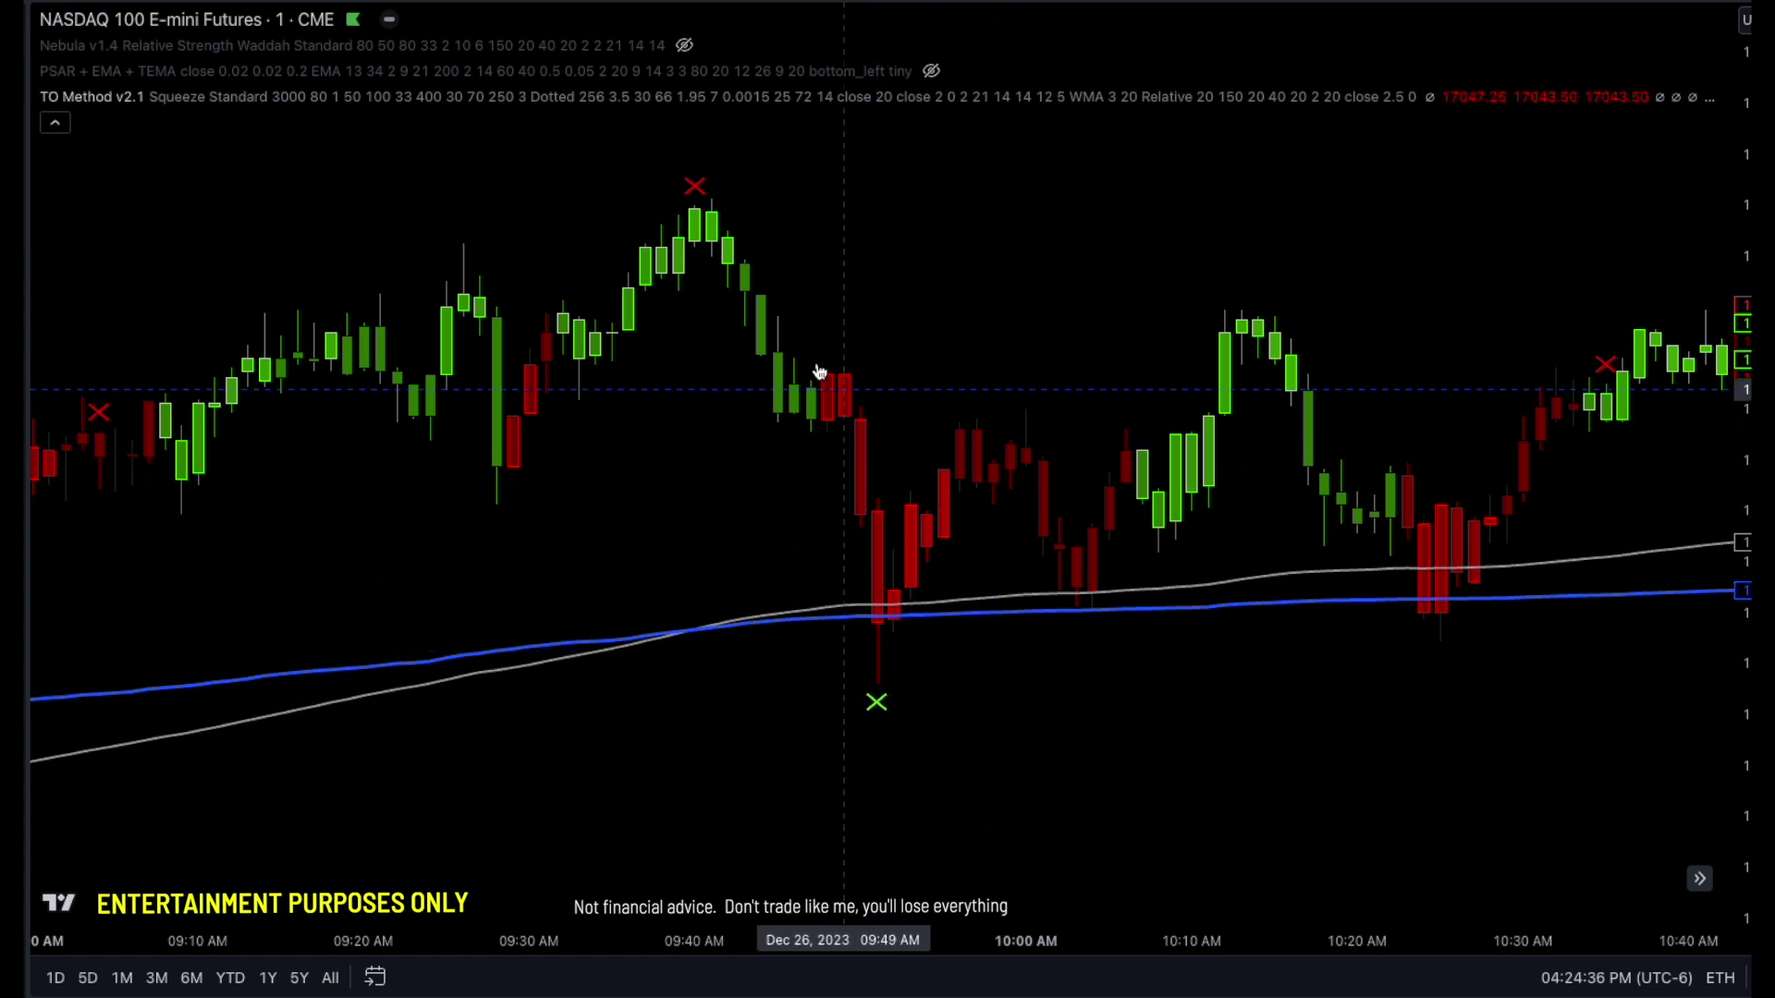
pyautogui.click(1468, 98)
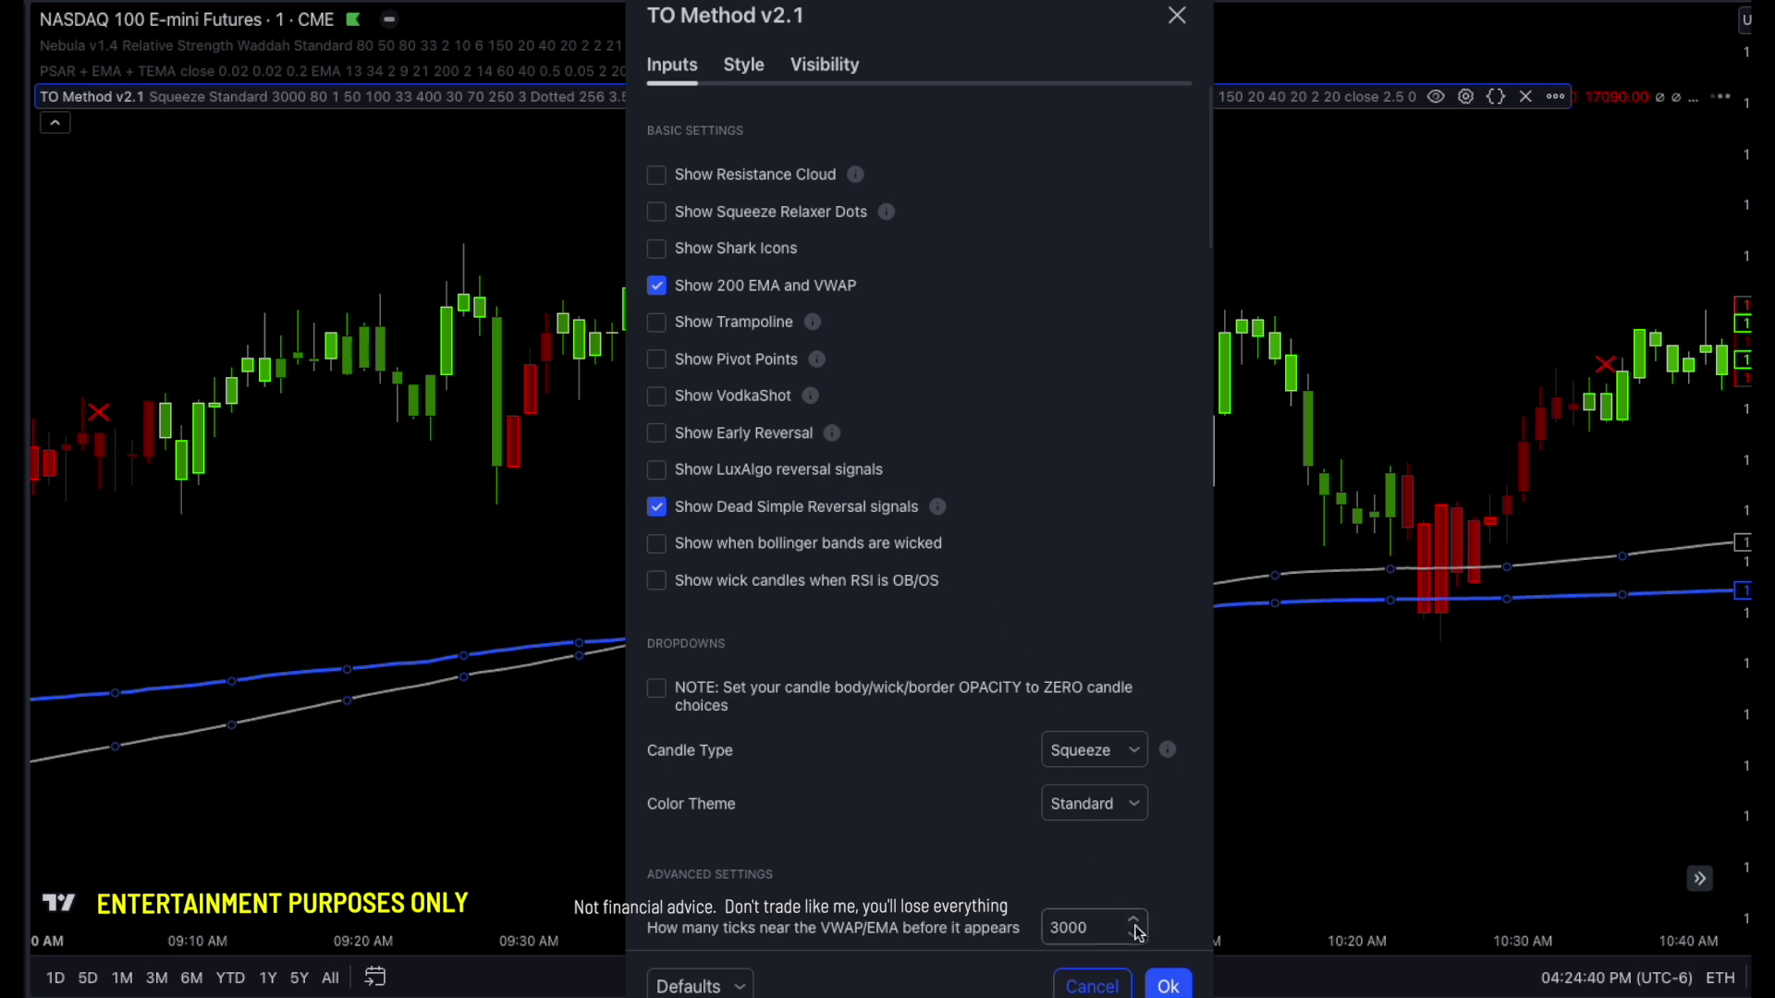
# - Apply Dead Simple Reversal signals instead of LuxAlgo and pan back to the early-morning bars
pyautogui.click(1171, 986)
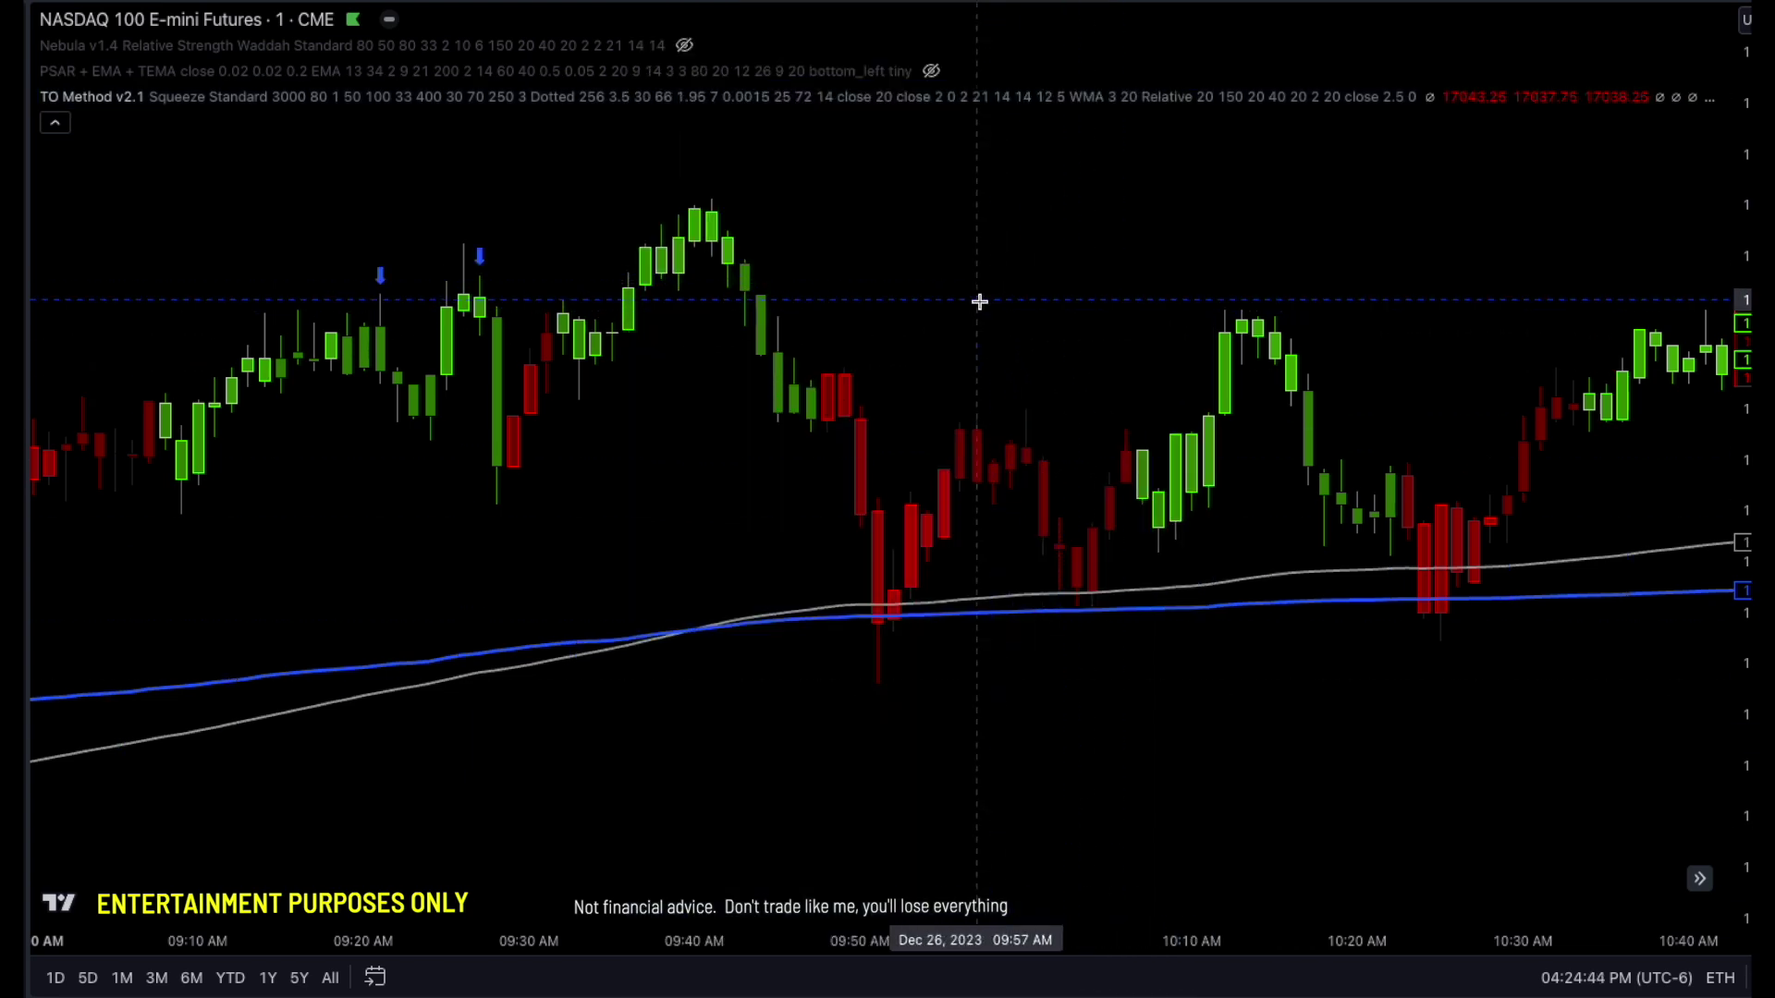
pyautogui.moveTo(919, 290); pyautogui.dragTo(1428, 260)
pyautogui.moveTo(722, 419); pyautogui.dragTo(1402, 400)
pyautogui.moveTo(527, 396); pyautogui.dragTo(1069, 504)
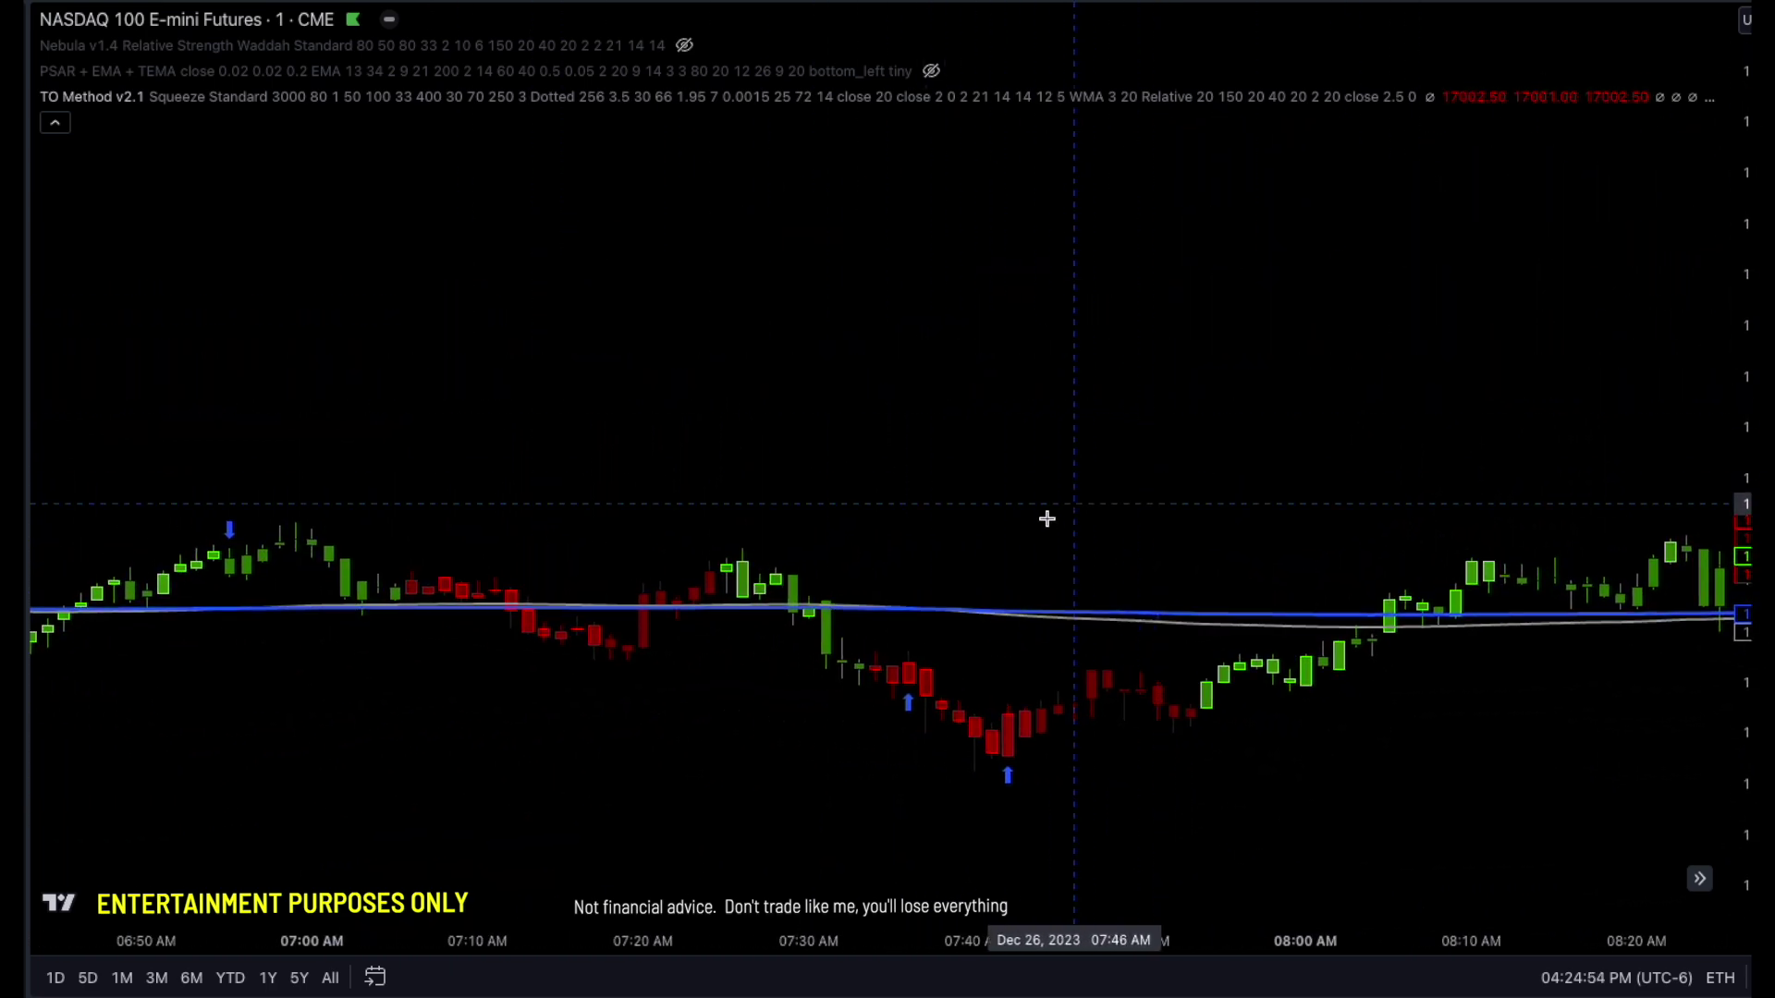
# - Pan forward through the session to around noon, then reopen the TO Method settings
pyautogui.moveTo(1027, 707); pyautogui.dragTo(675, 740)
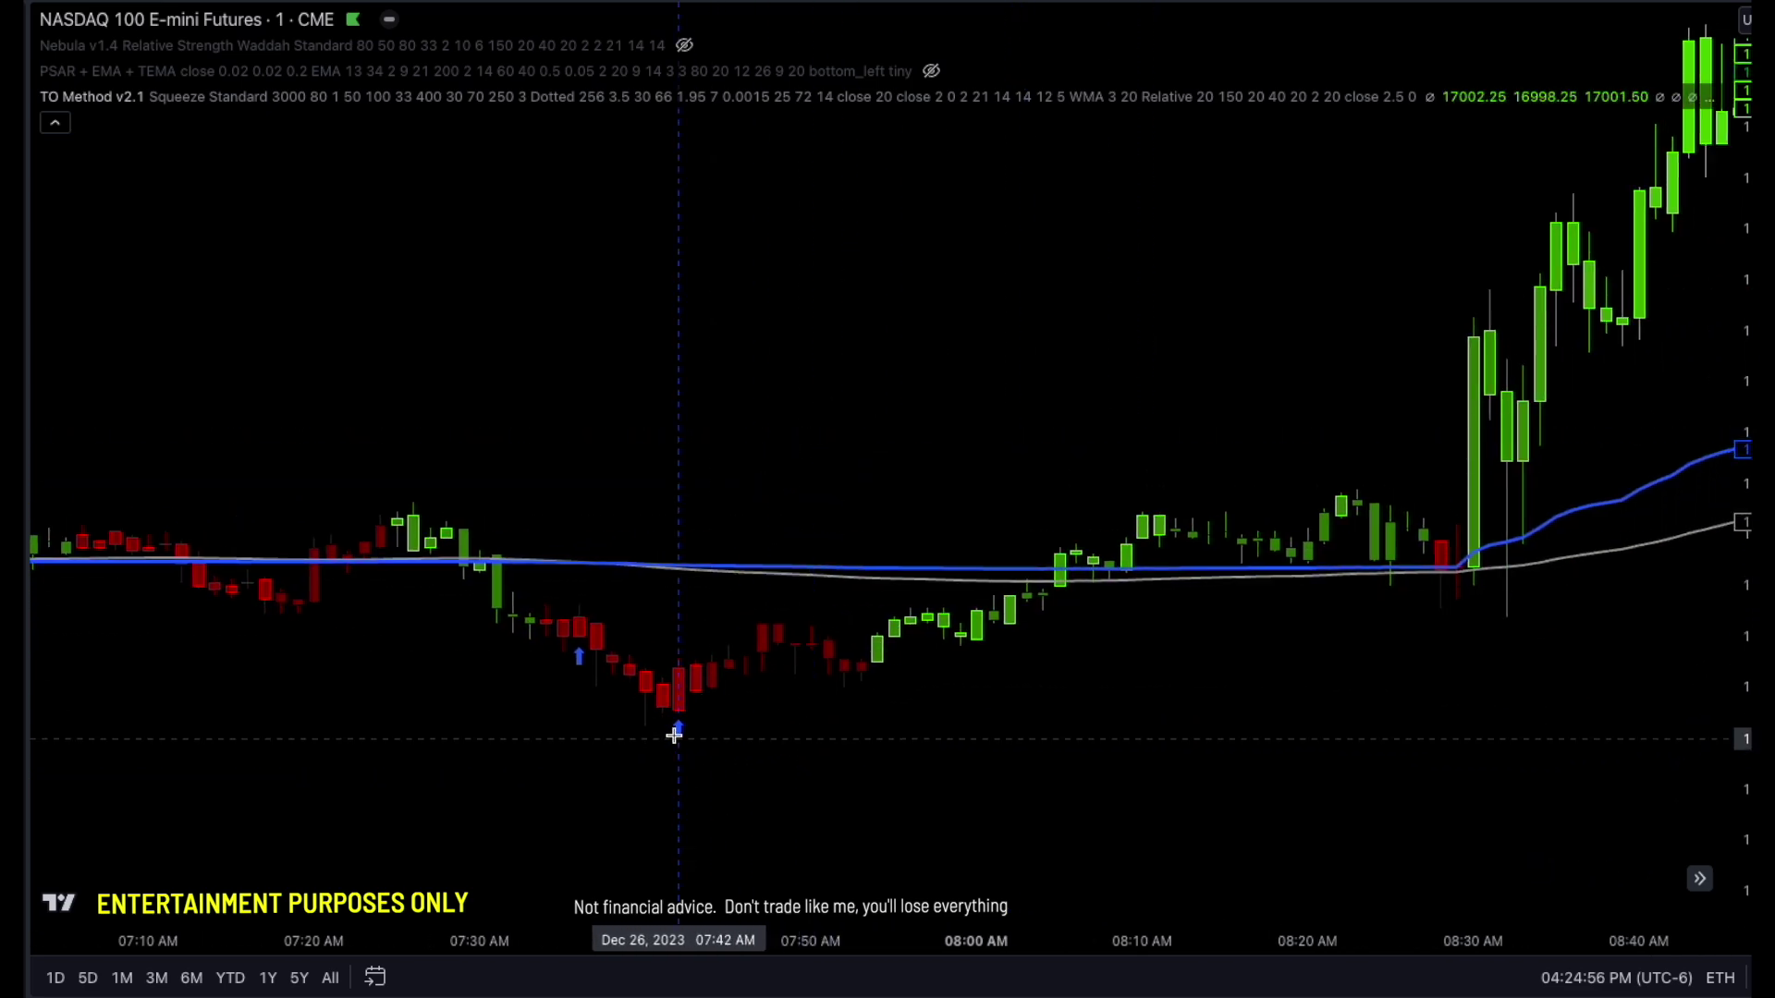
pyautogui.moveTo(1229, 472); pyautogui.dragTo(333, 546)
pyautogui.moveTo(1257, 499); pyautogui.dragTo(820, 324)
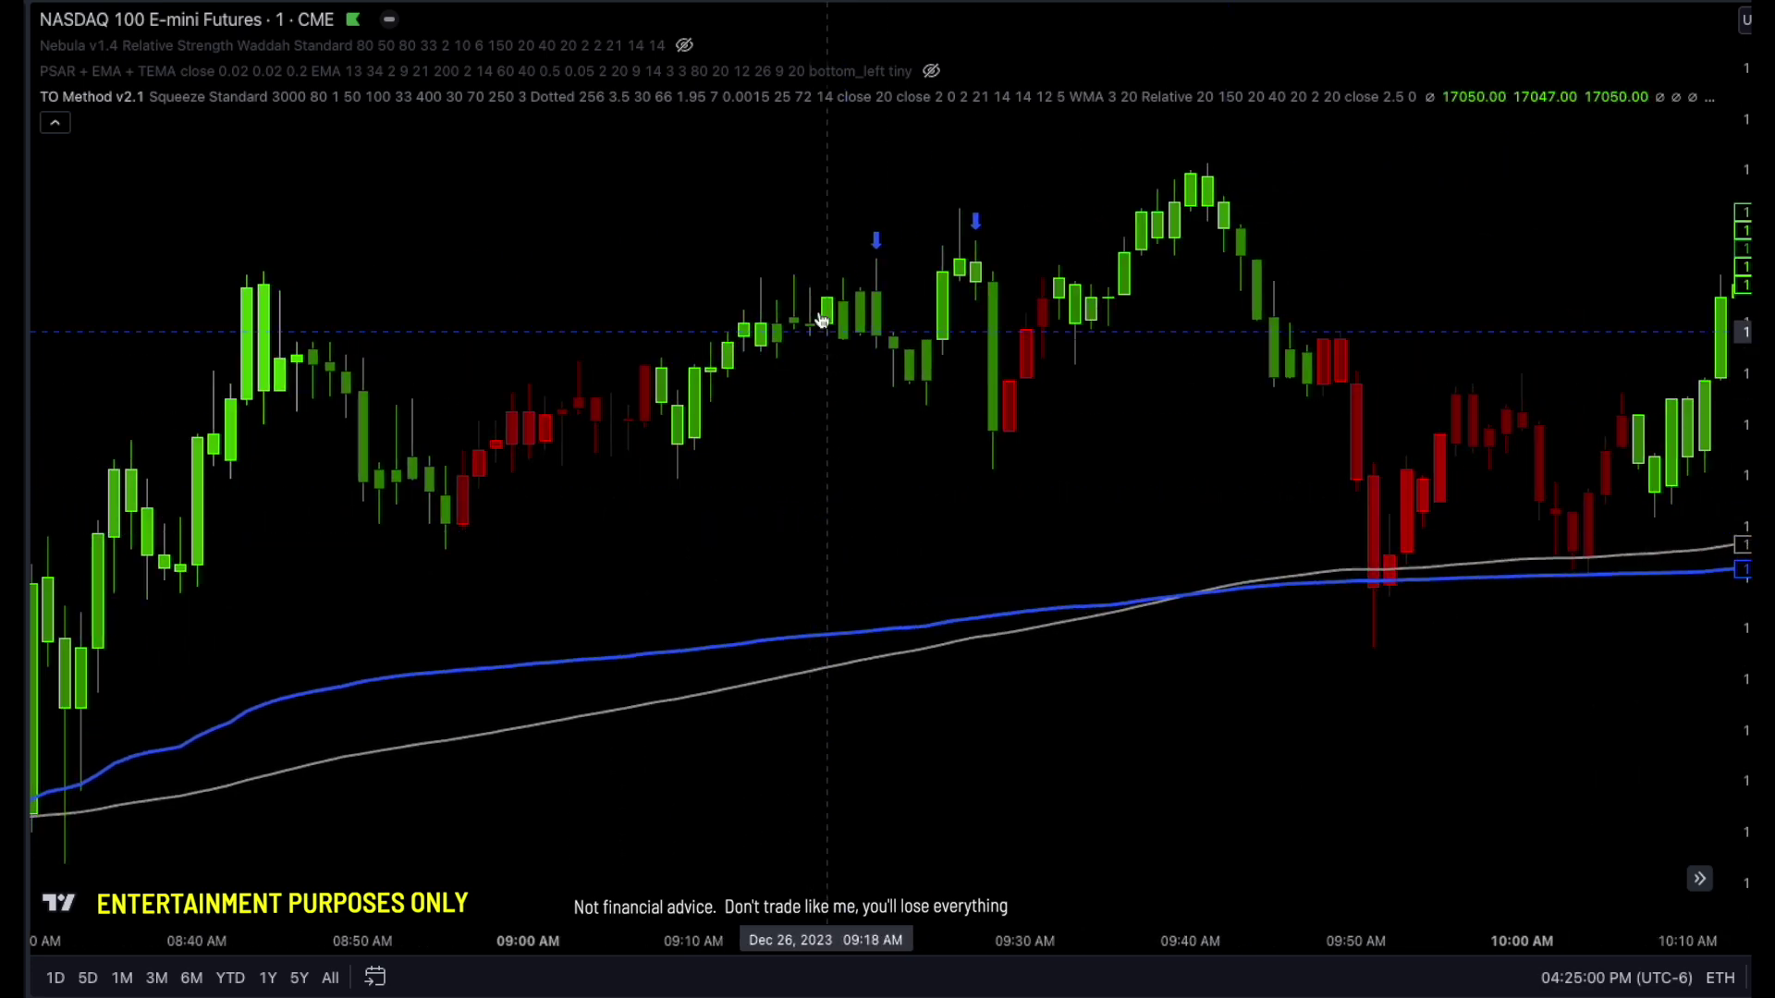
pyautogui.moveTo(1420, 249); pyautogui.dragTo(360, 295)
pyautogui.moveTo(1082, 223); pyautogui.dragTo(420, 263)
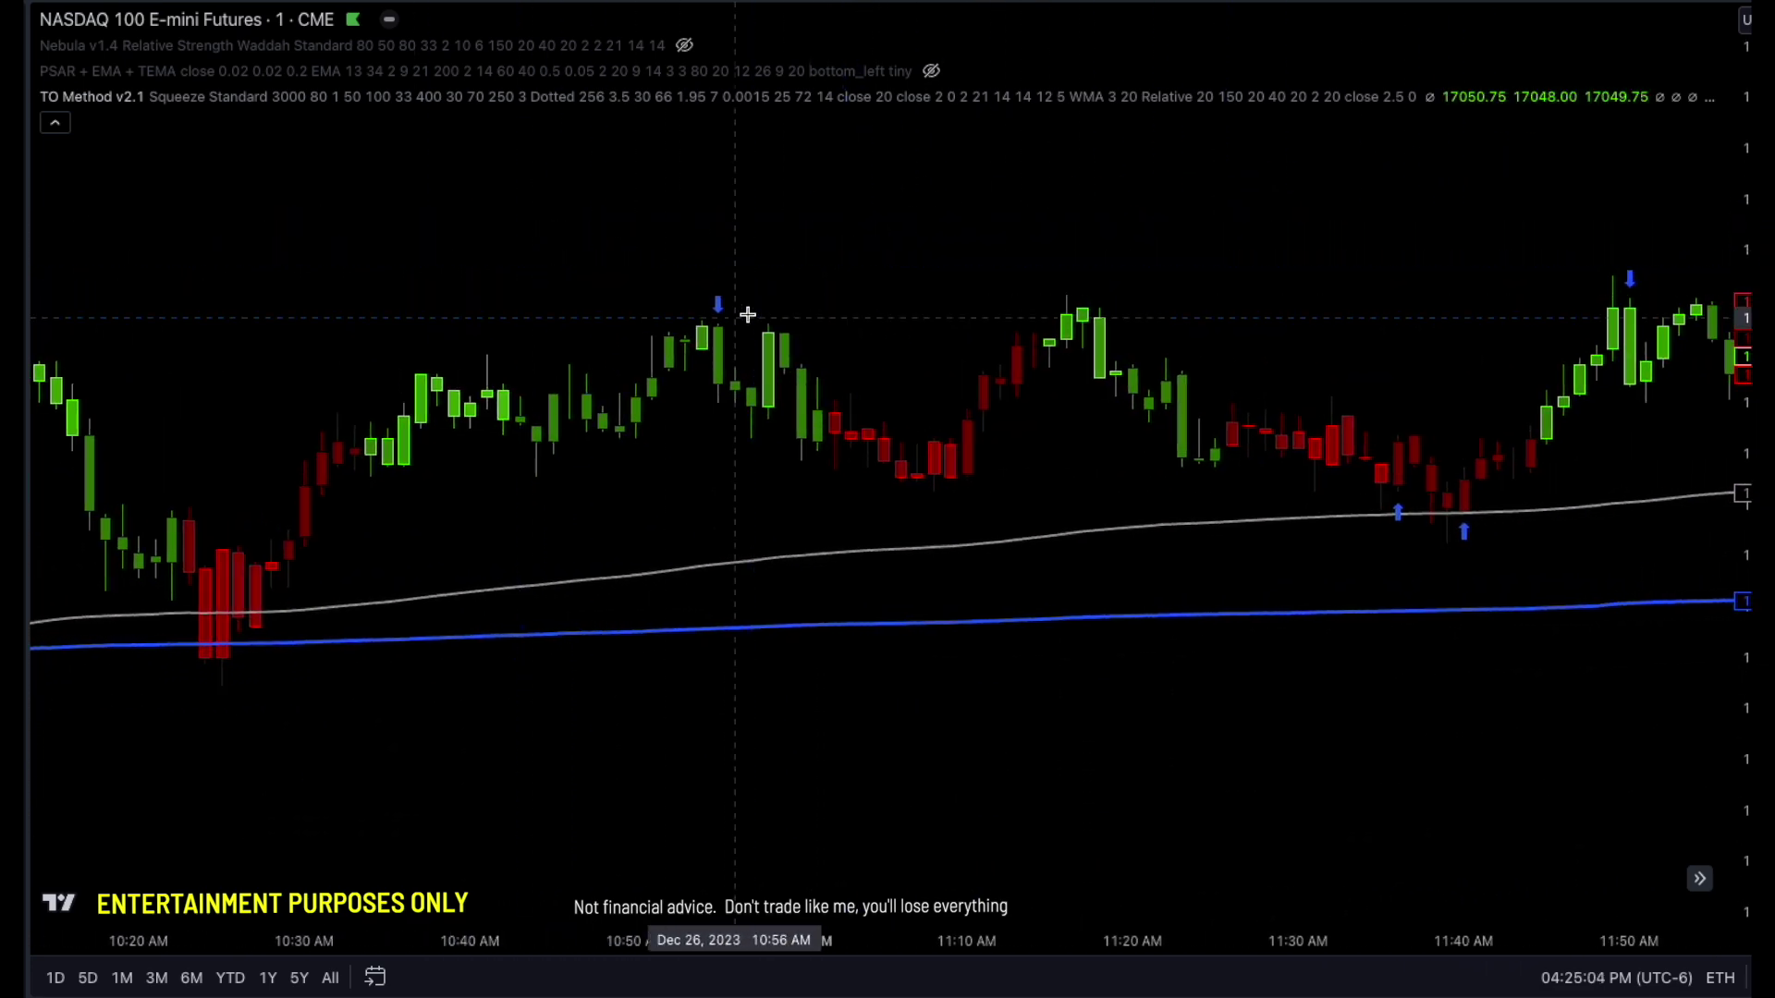
pyautogui.moveTo(1423, 284); pyautogui.dragTo(880, 287)
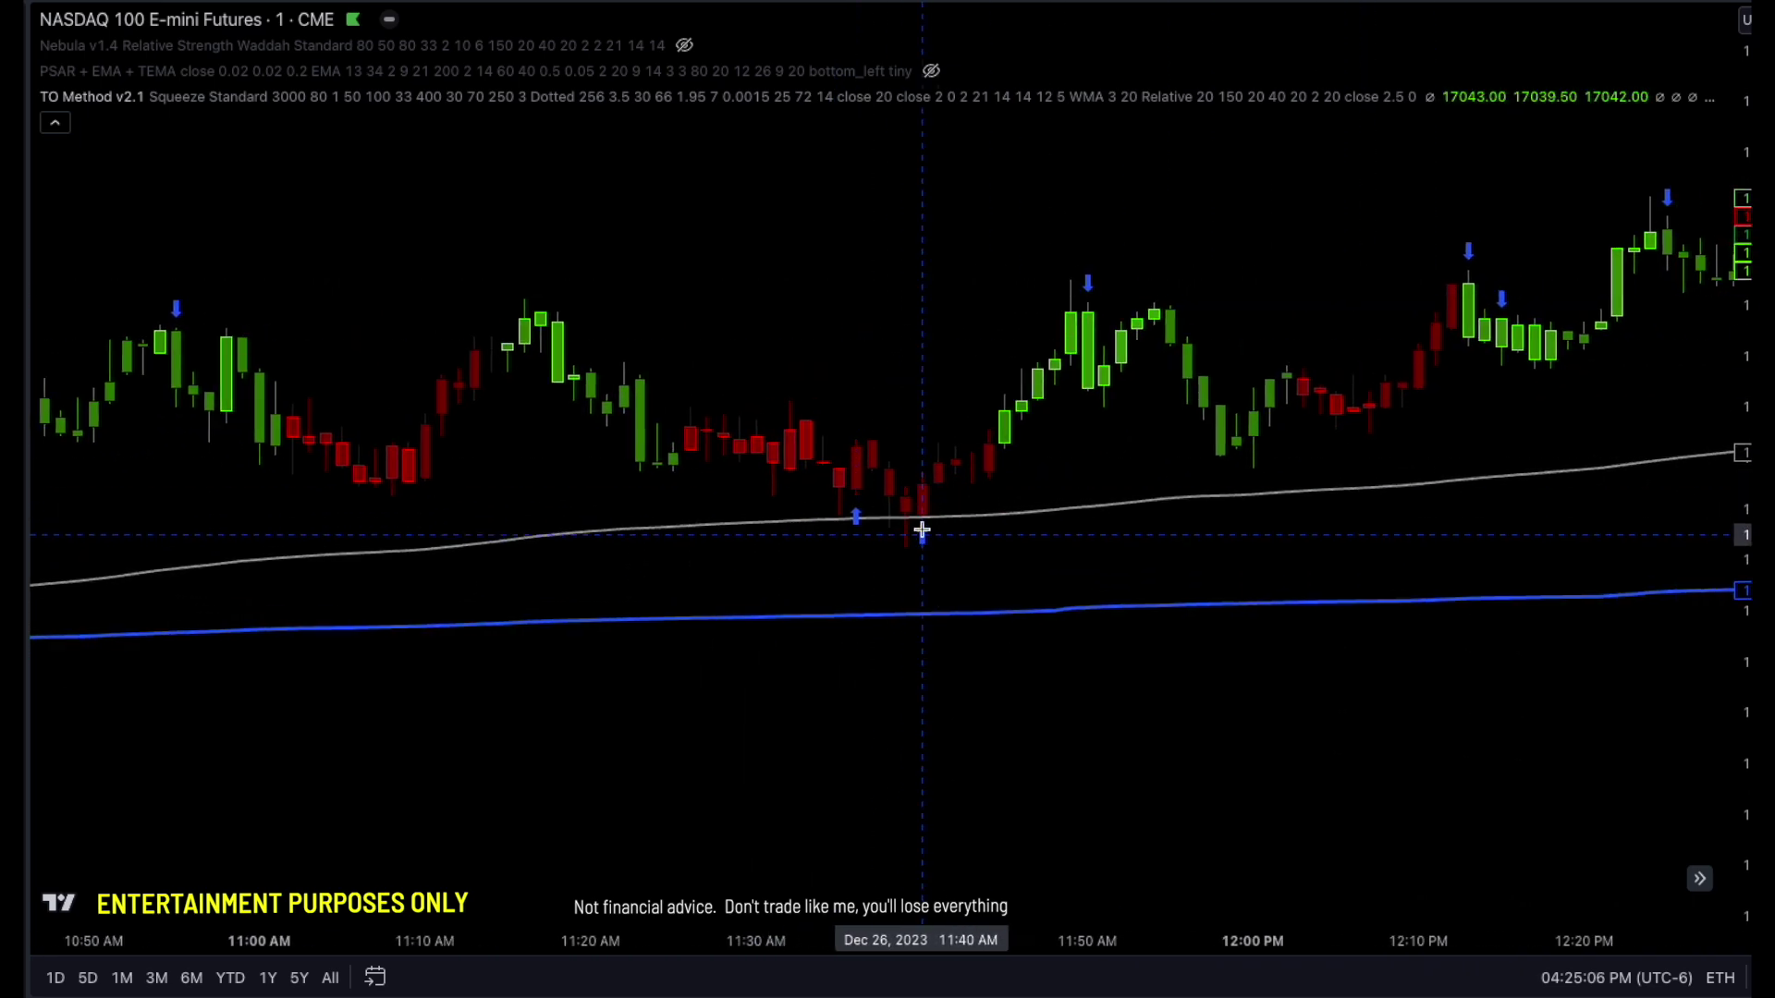
pyautogui.moveTo(626, 278); pyautogui.dragTo(1212, 204)
pyautogui.click(1466, 98)
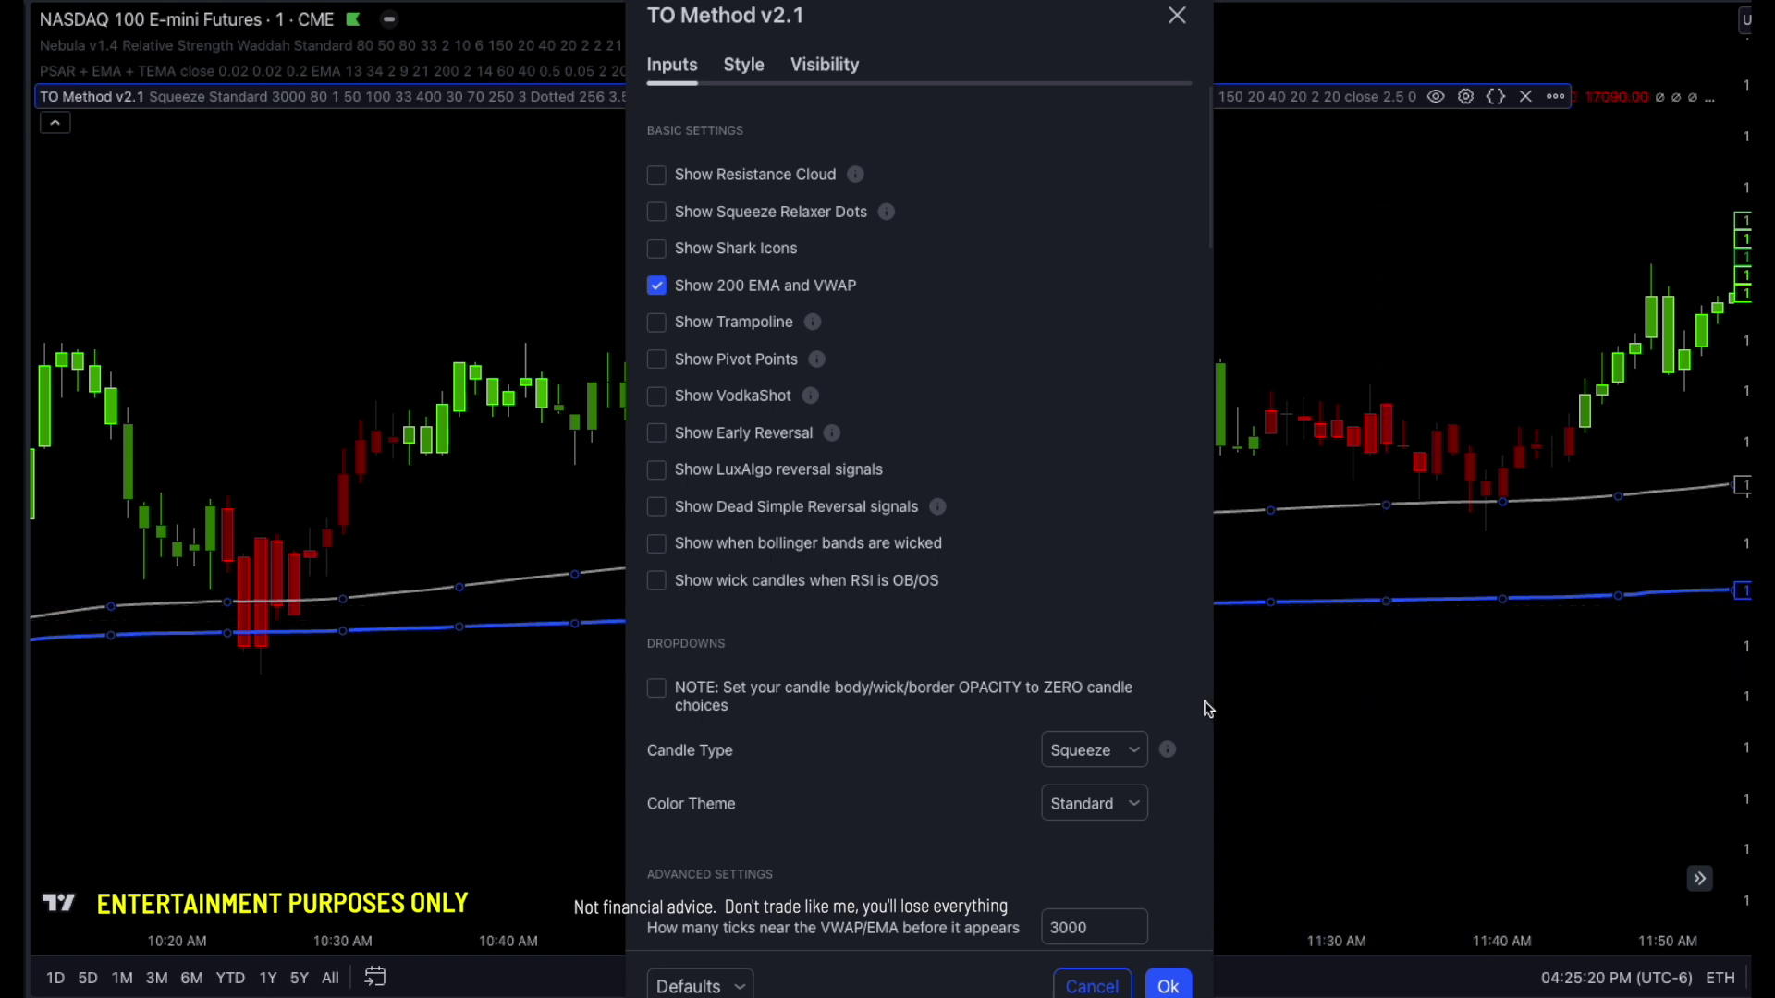
# - Turn off Dead Simple Reversal and set ticks near VWAP/EMA to 30 in TO Method v2.1
pyautogui.scroll(-4, 1110, 620)
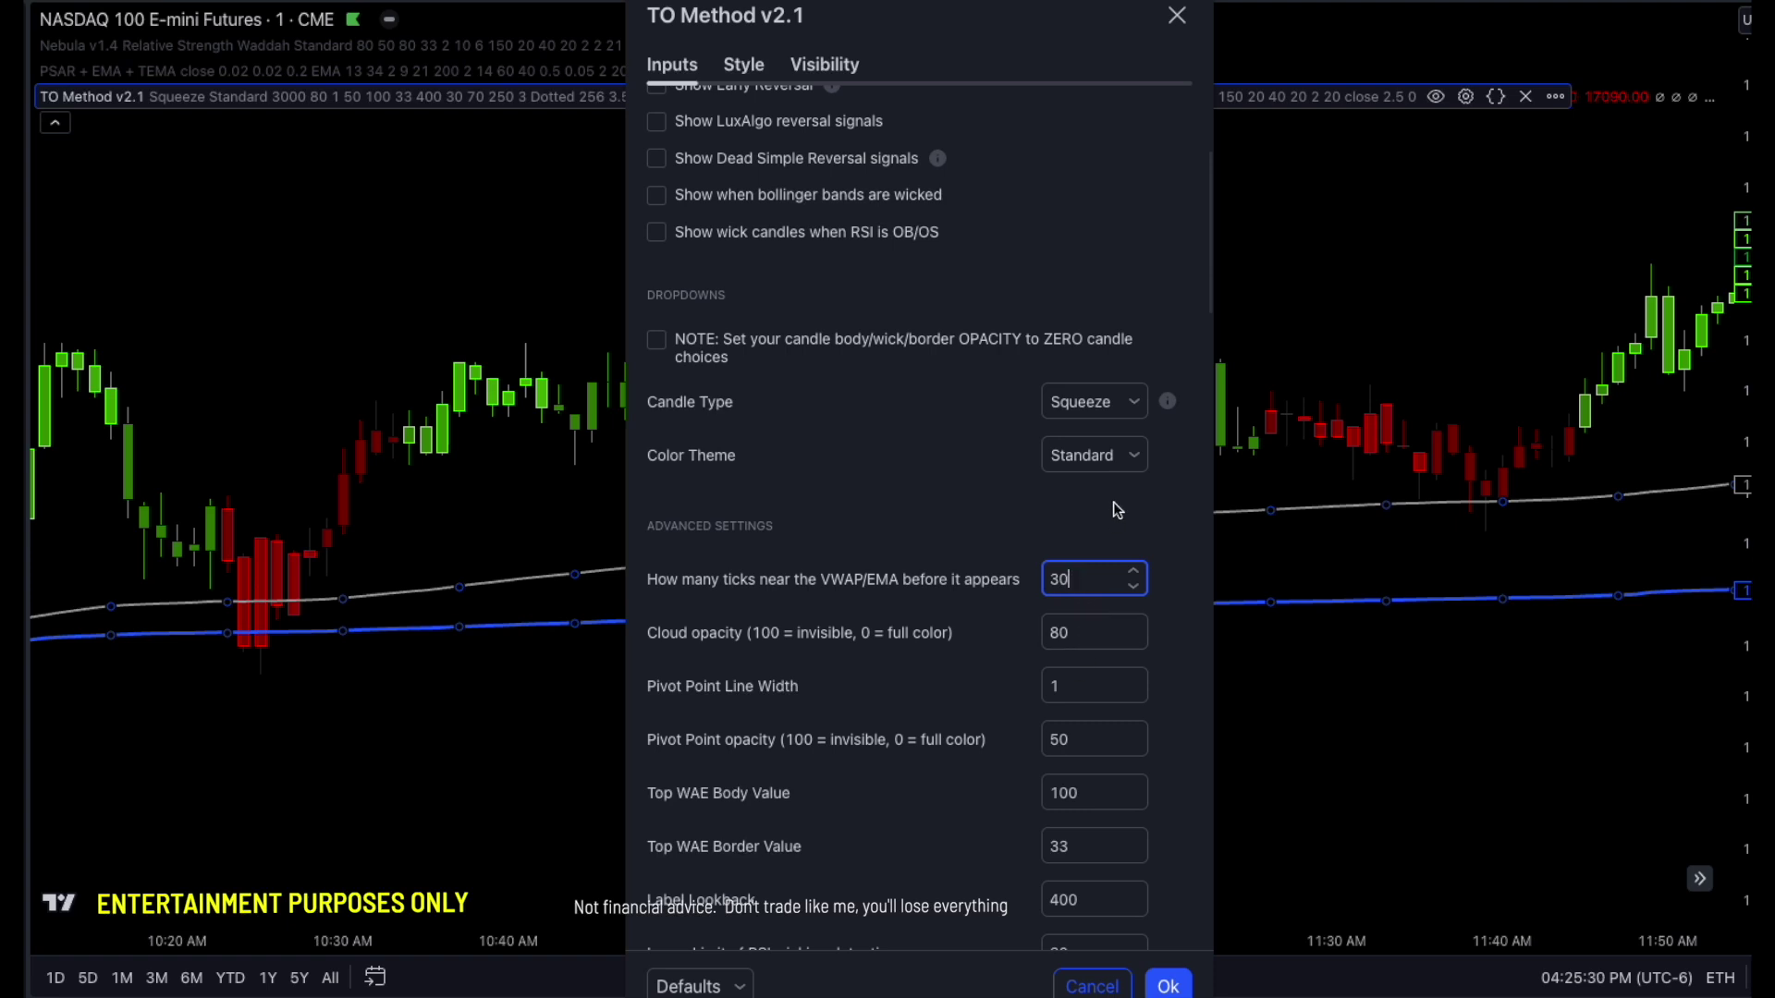
pyautogui.click(1175, 524)
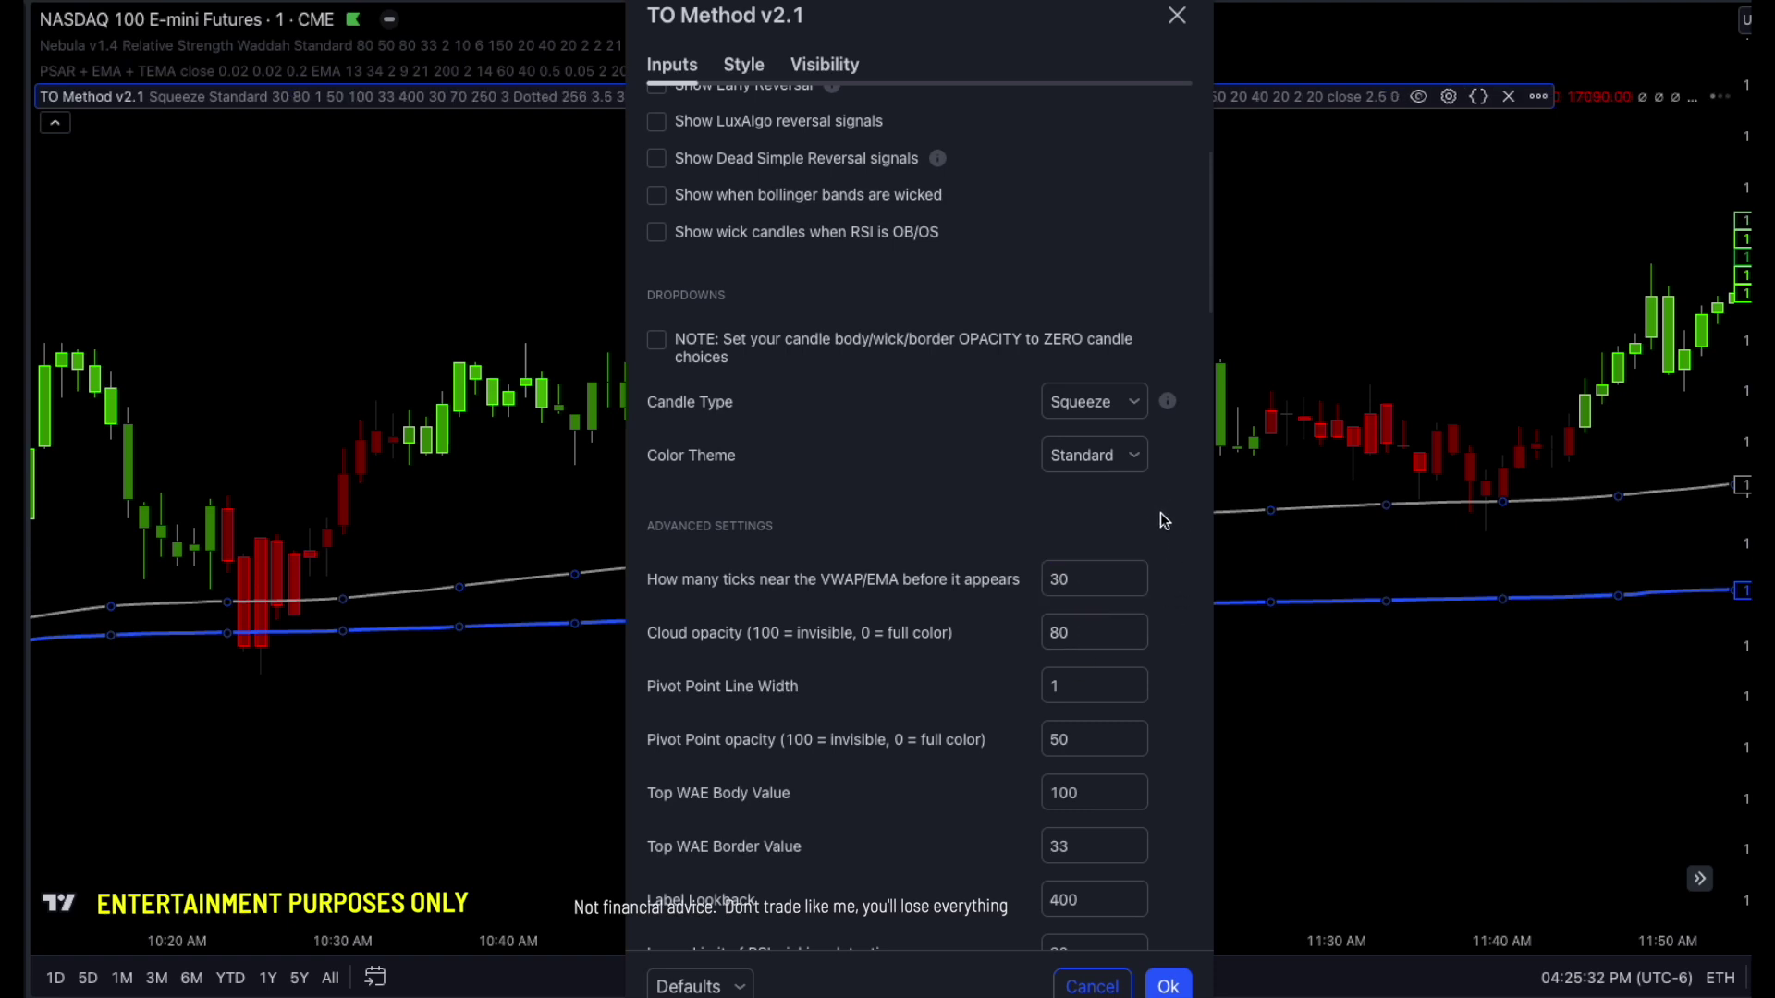
pyautogui.click(1168, 986)
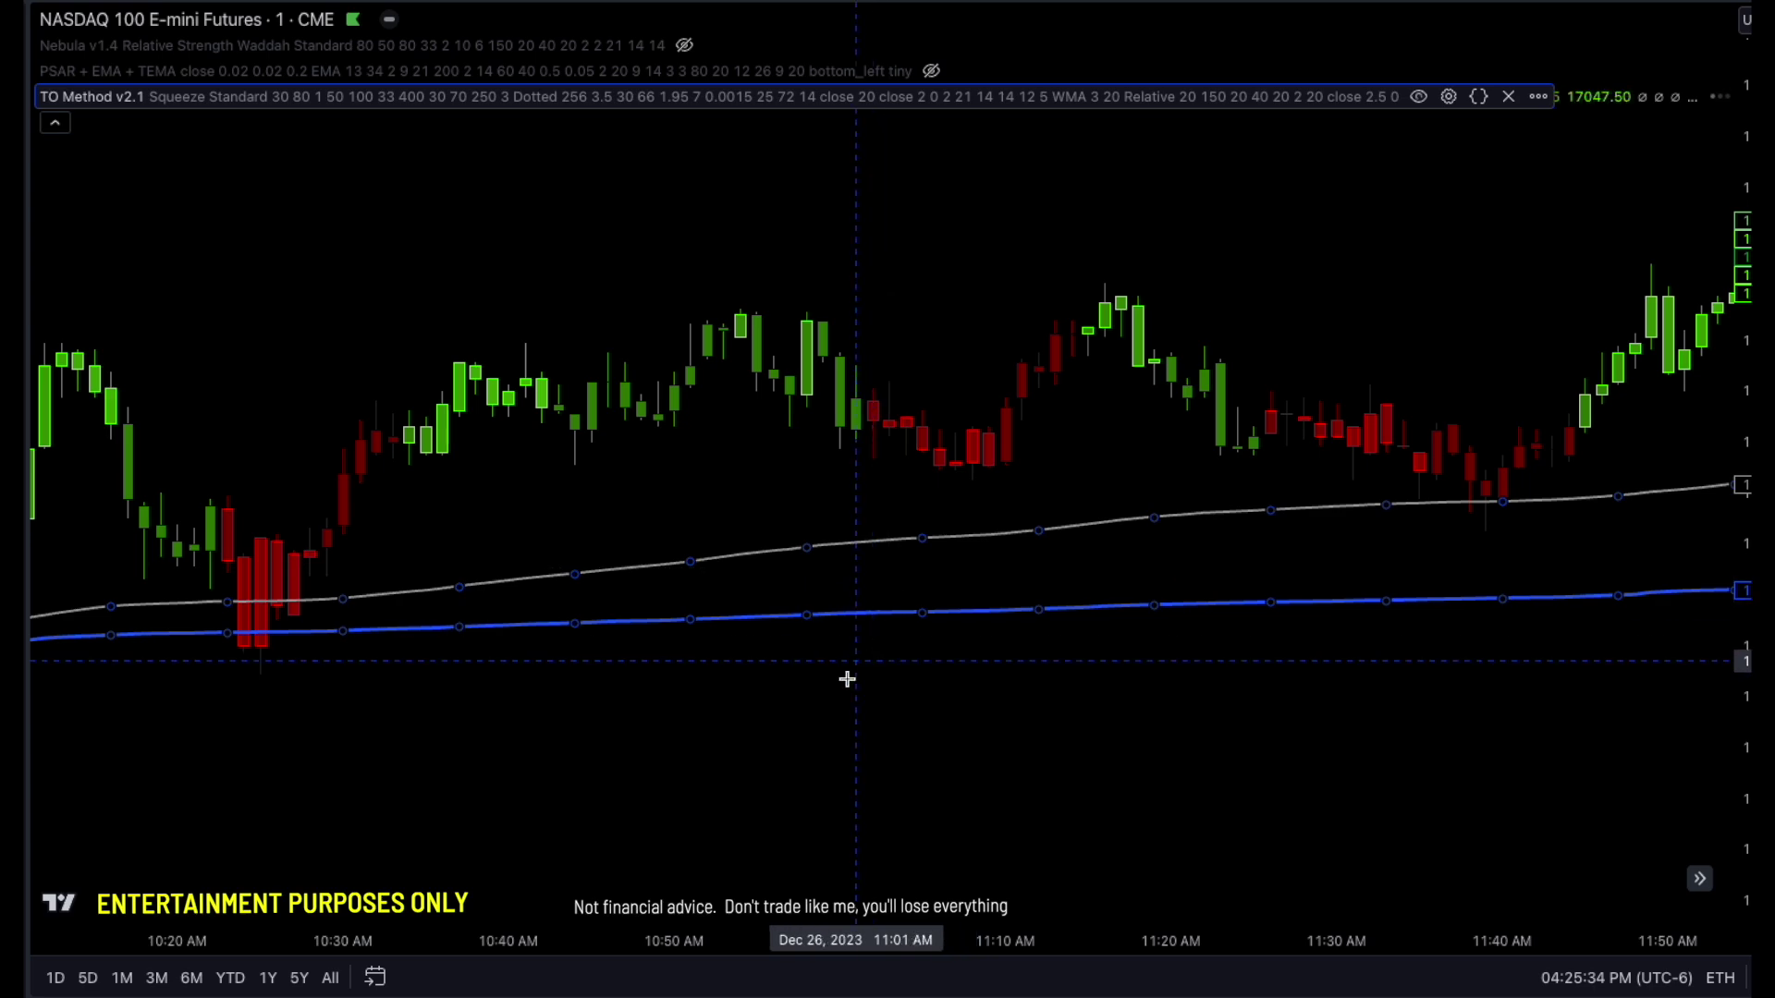
# - Pan and zoom the NASDAQ chart to the 09:30–10:45 AM dip onto the VWAP and EMA lines
pyautogui.moveTo(949, 674)
pyautogui.mouseDown()
pyautogui.moveTo(1319, 622)
pyautogui.moveTo(967, 689)
pyautogui.mouseUp()
pyautogui.moveTo(523, 717); pyautogui.dragTo(1420, 670)
pyautogui.moveTo(1149, 699); pyautogui.dragTo(1160, 699)
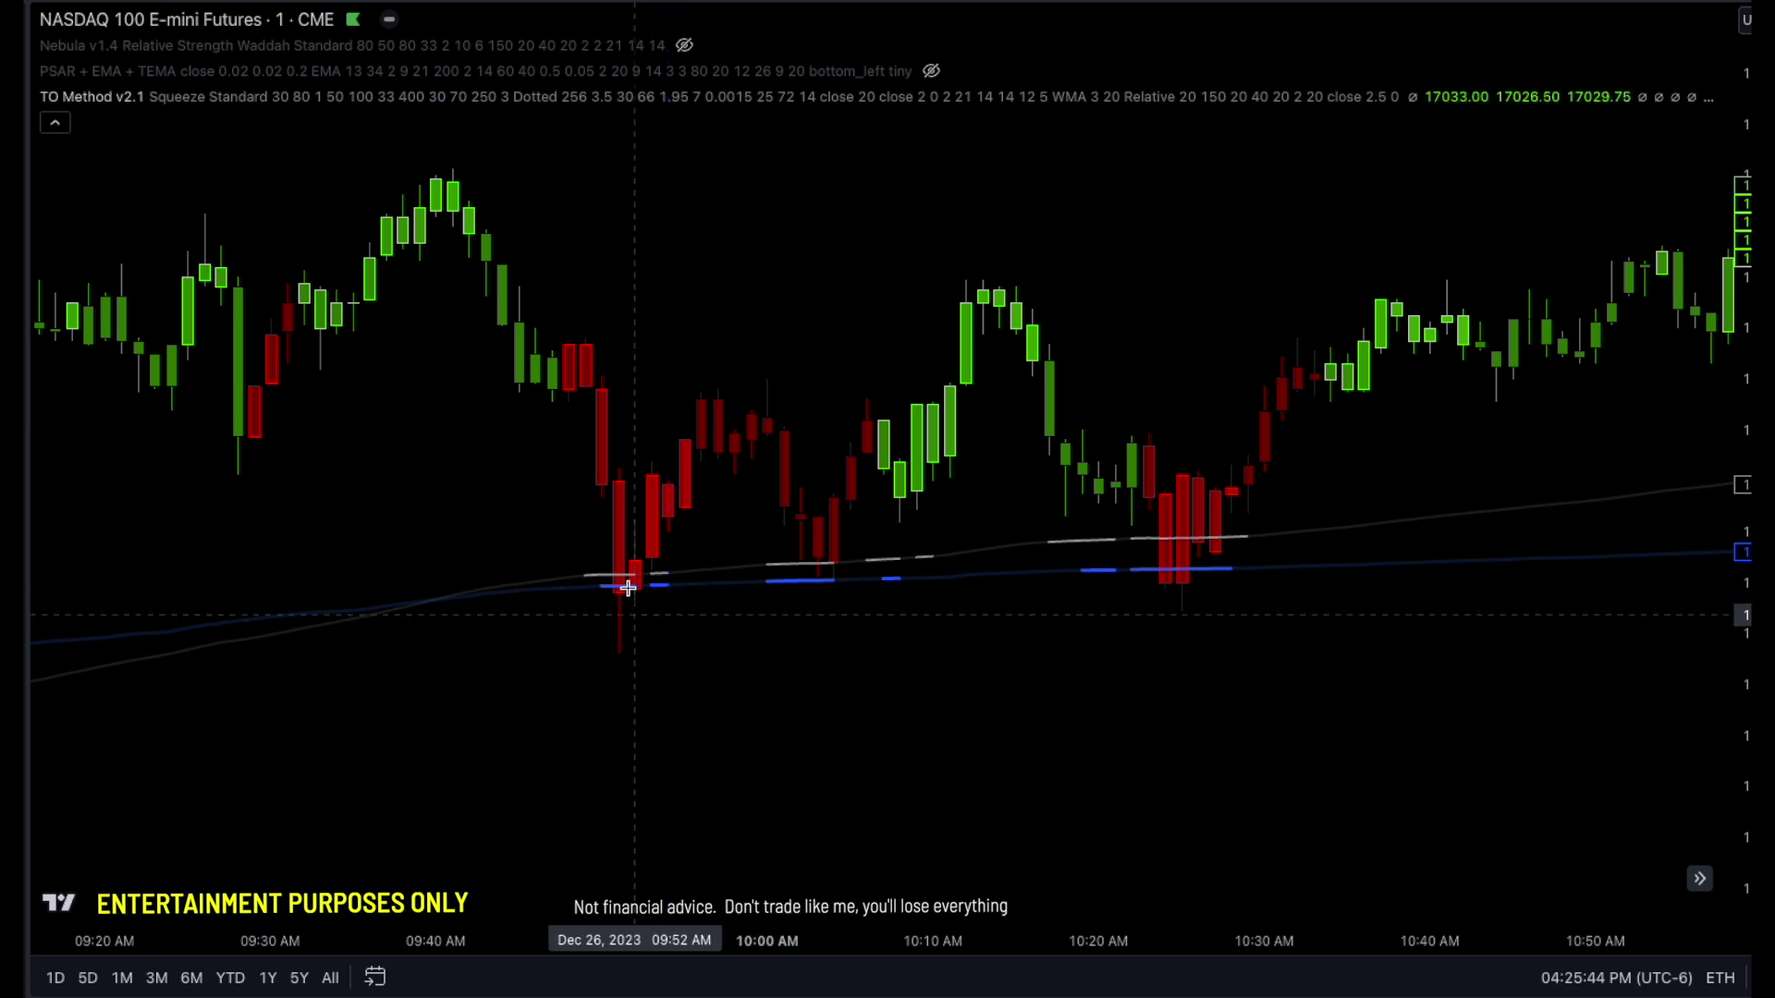
pyautogui.moveTo(690, 619); pyautogui.dragTo(935, 618)
pyautogui.scroll(2, 907, 725)
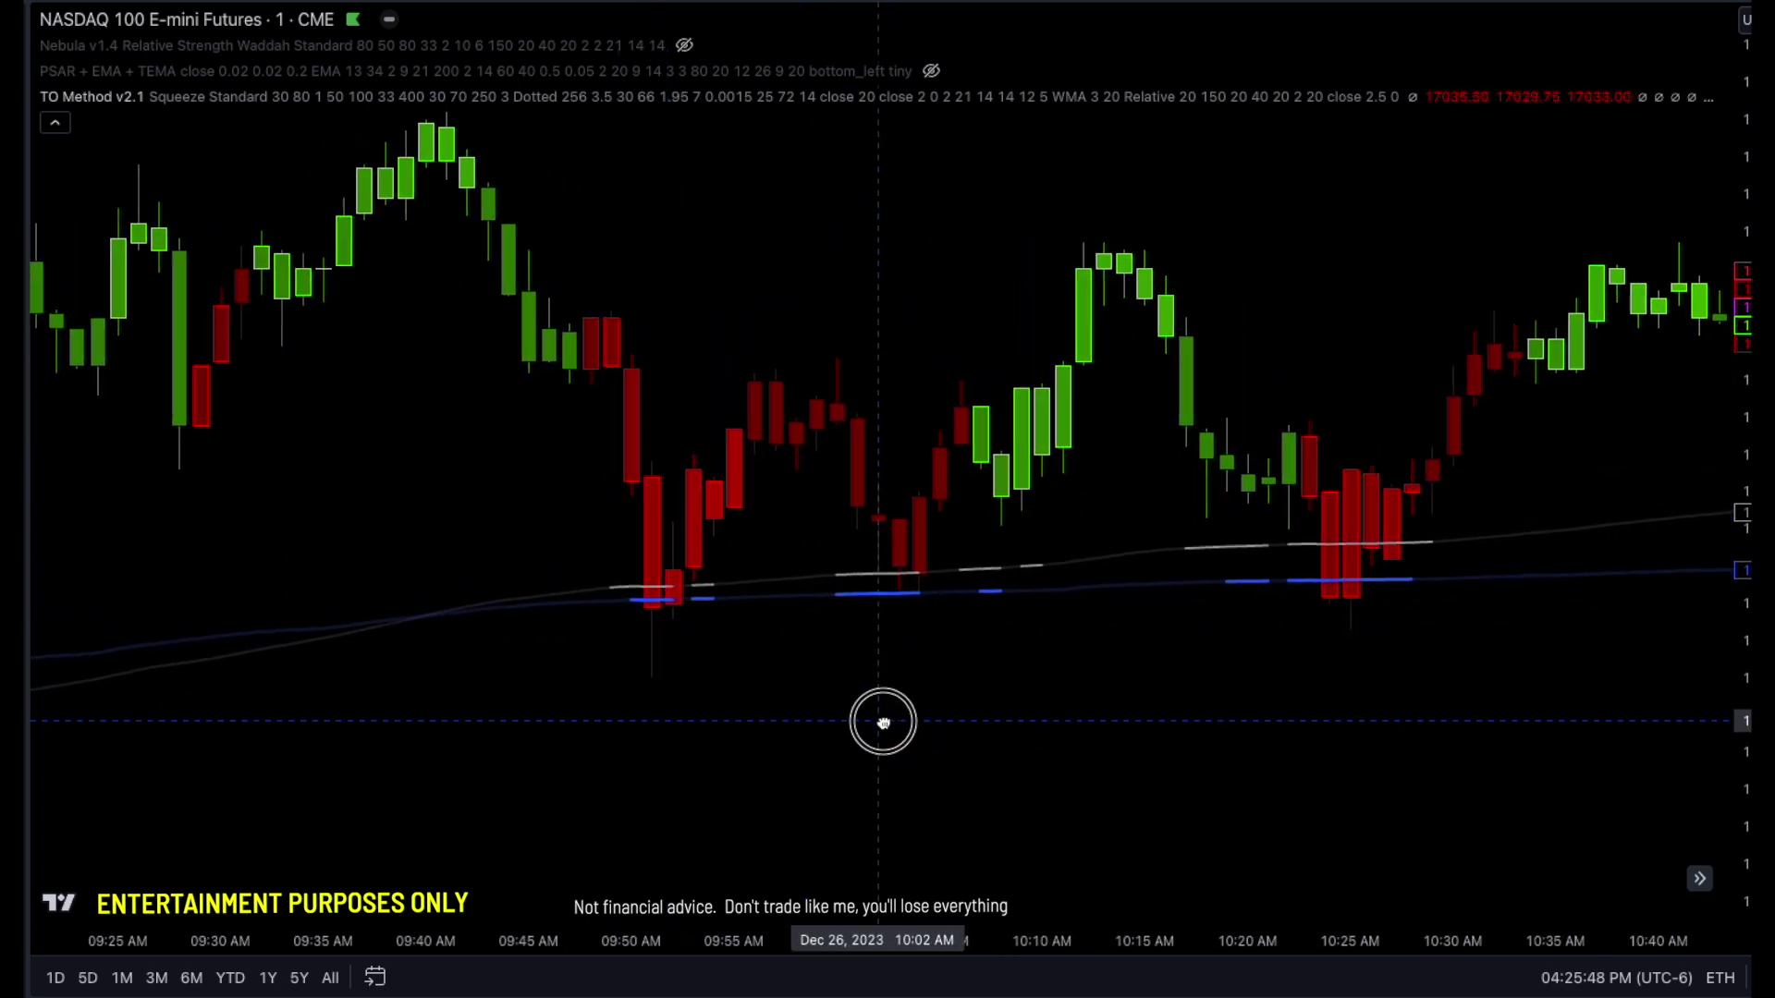
pyautogui.moveTo(879, 717); pyautogui.dragTo(932, 717)
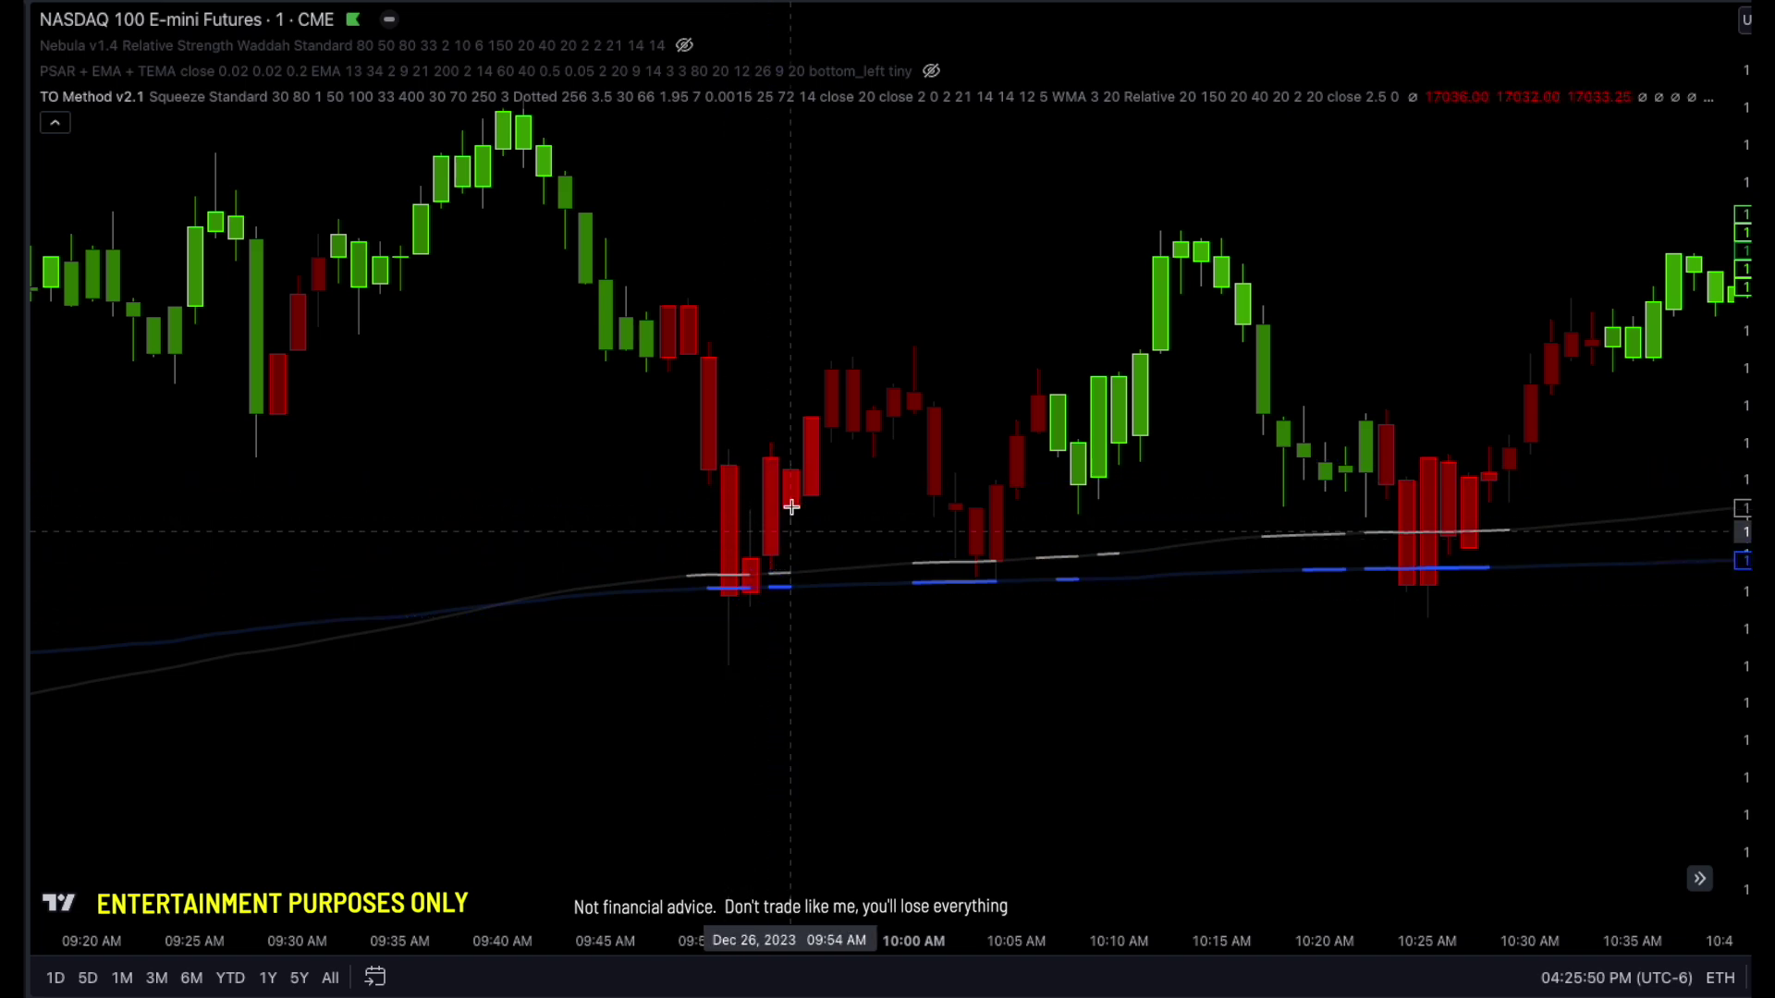
pyautogui.moveTo(461, 785); pyautogui.dragTo(1663, 522)
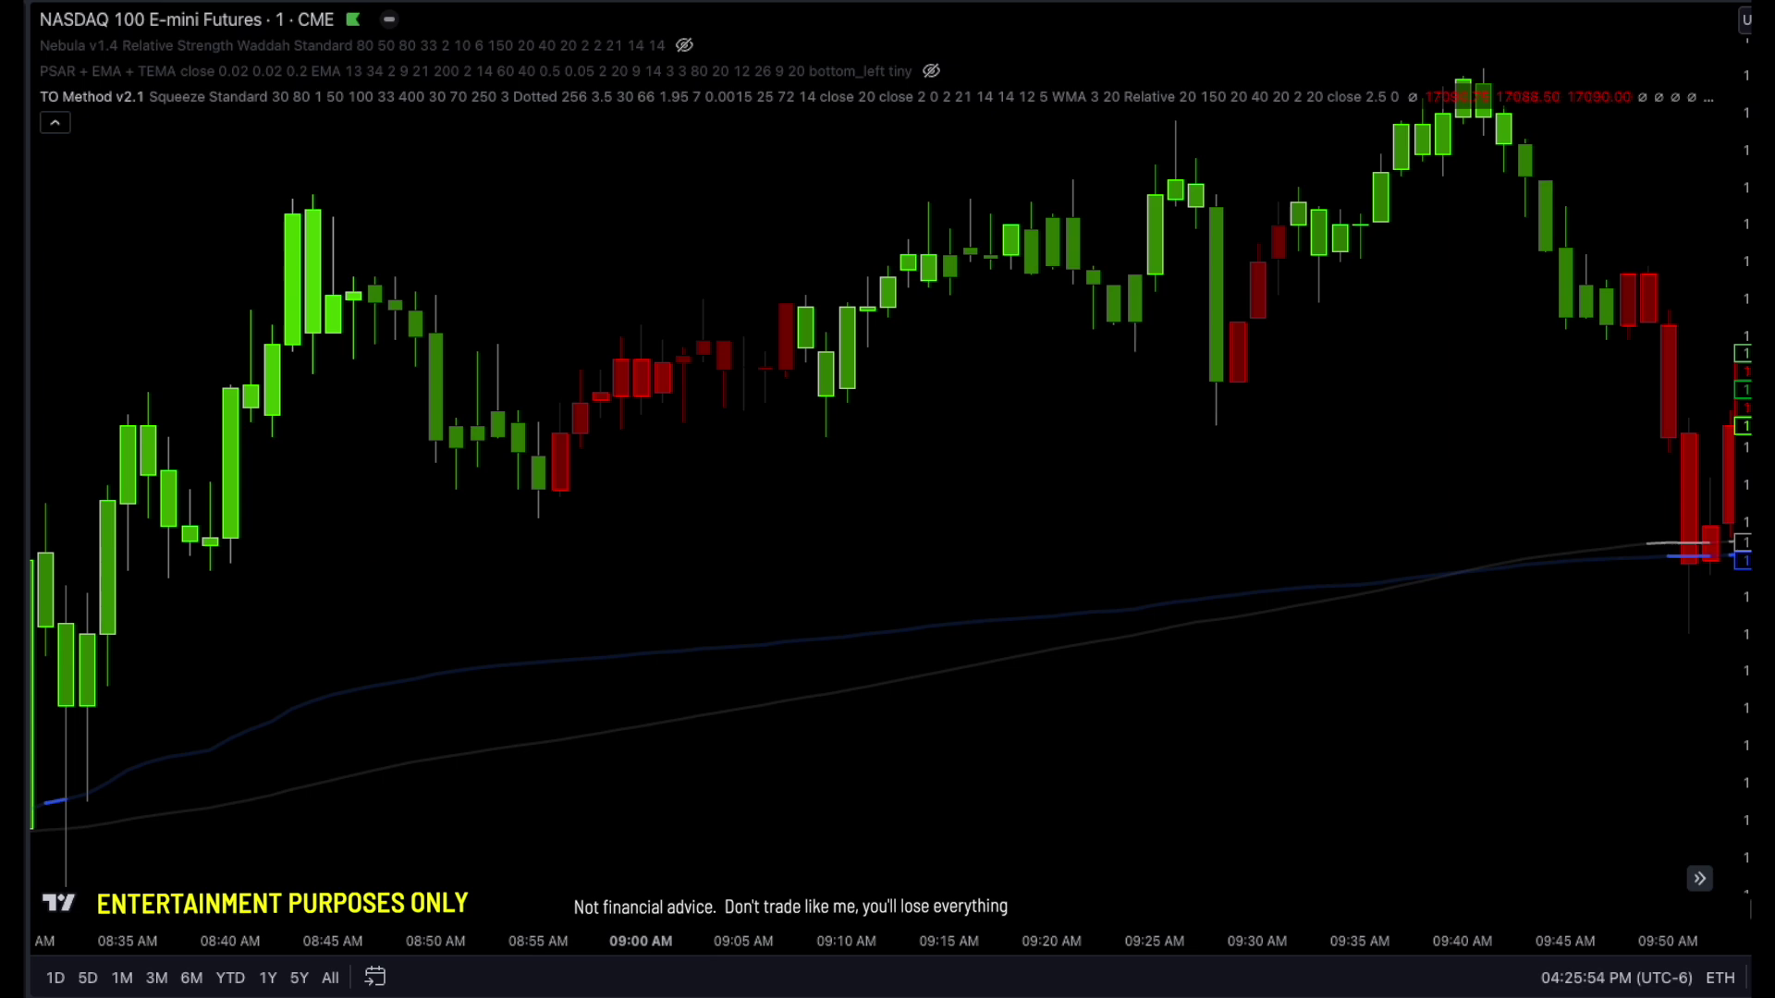
pyautogui.scroll(-3, 1604, 527)
pyautogui.moveTo(1334, 468); pyautogui.dragTo(1202, 477)
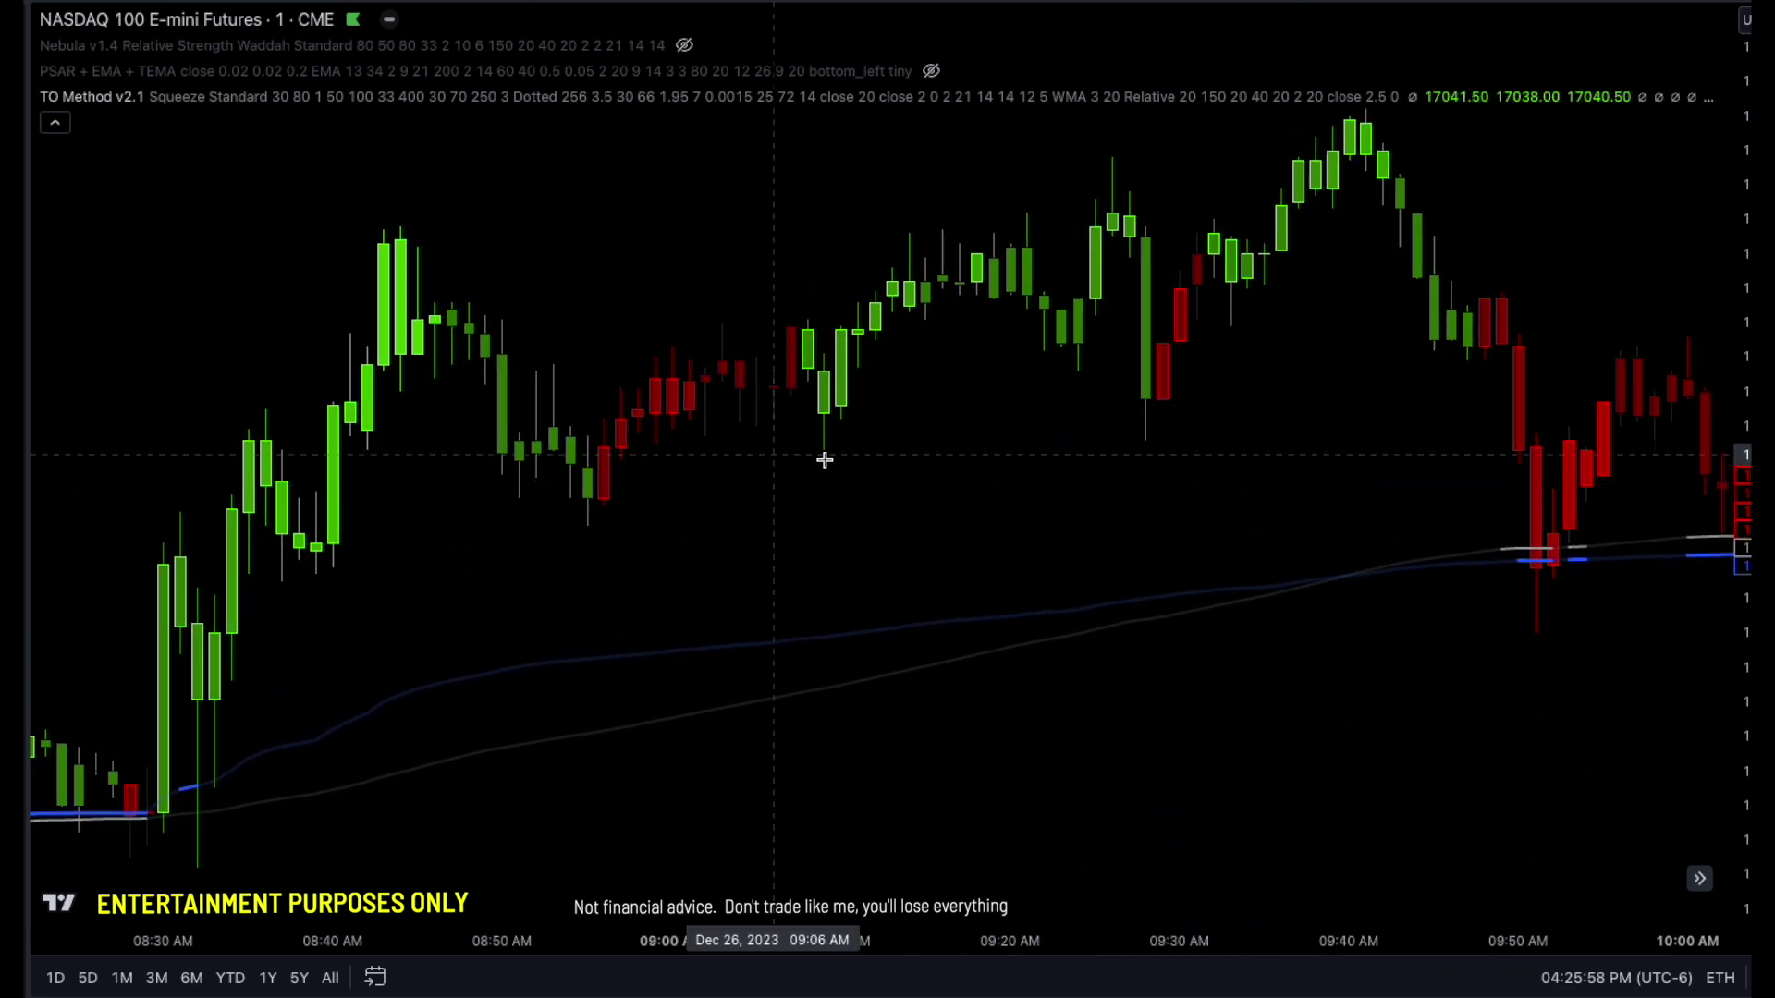
pyautogui.scroll(2, 876, 495)
pyautogui.moveTo(876, 495); pyautogui.dragTo(1086, 463)
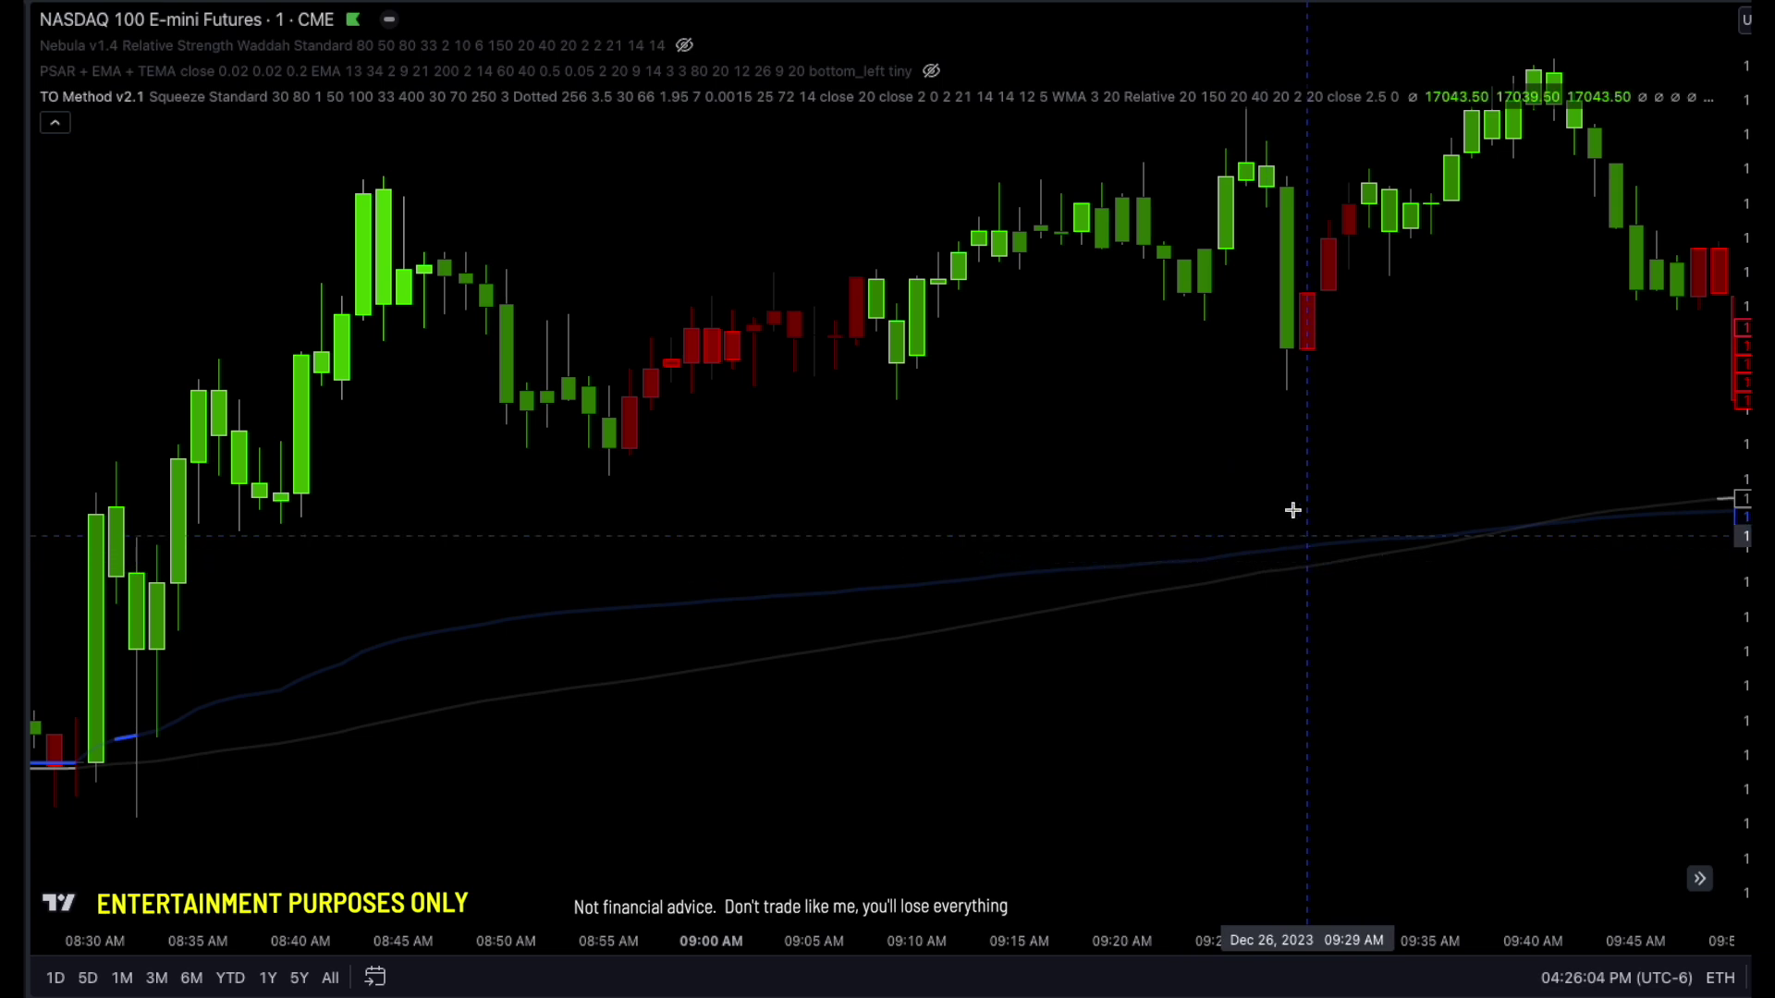
pyautogui.moveTo(1121, 447)
pyautogui.mouseDown()
pyautogui.moveTo(1061, 485)
pyautogui.moveTo(583, 519)
pyautogui.mouseUp()
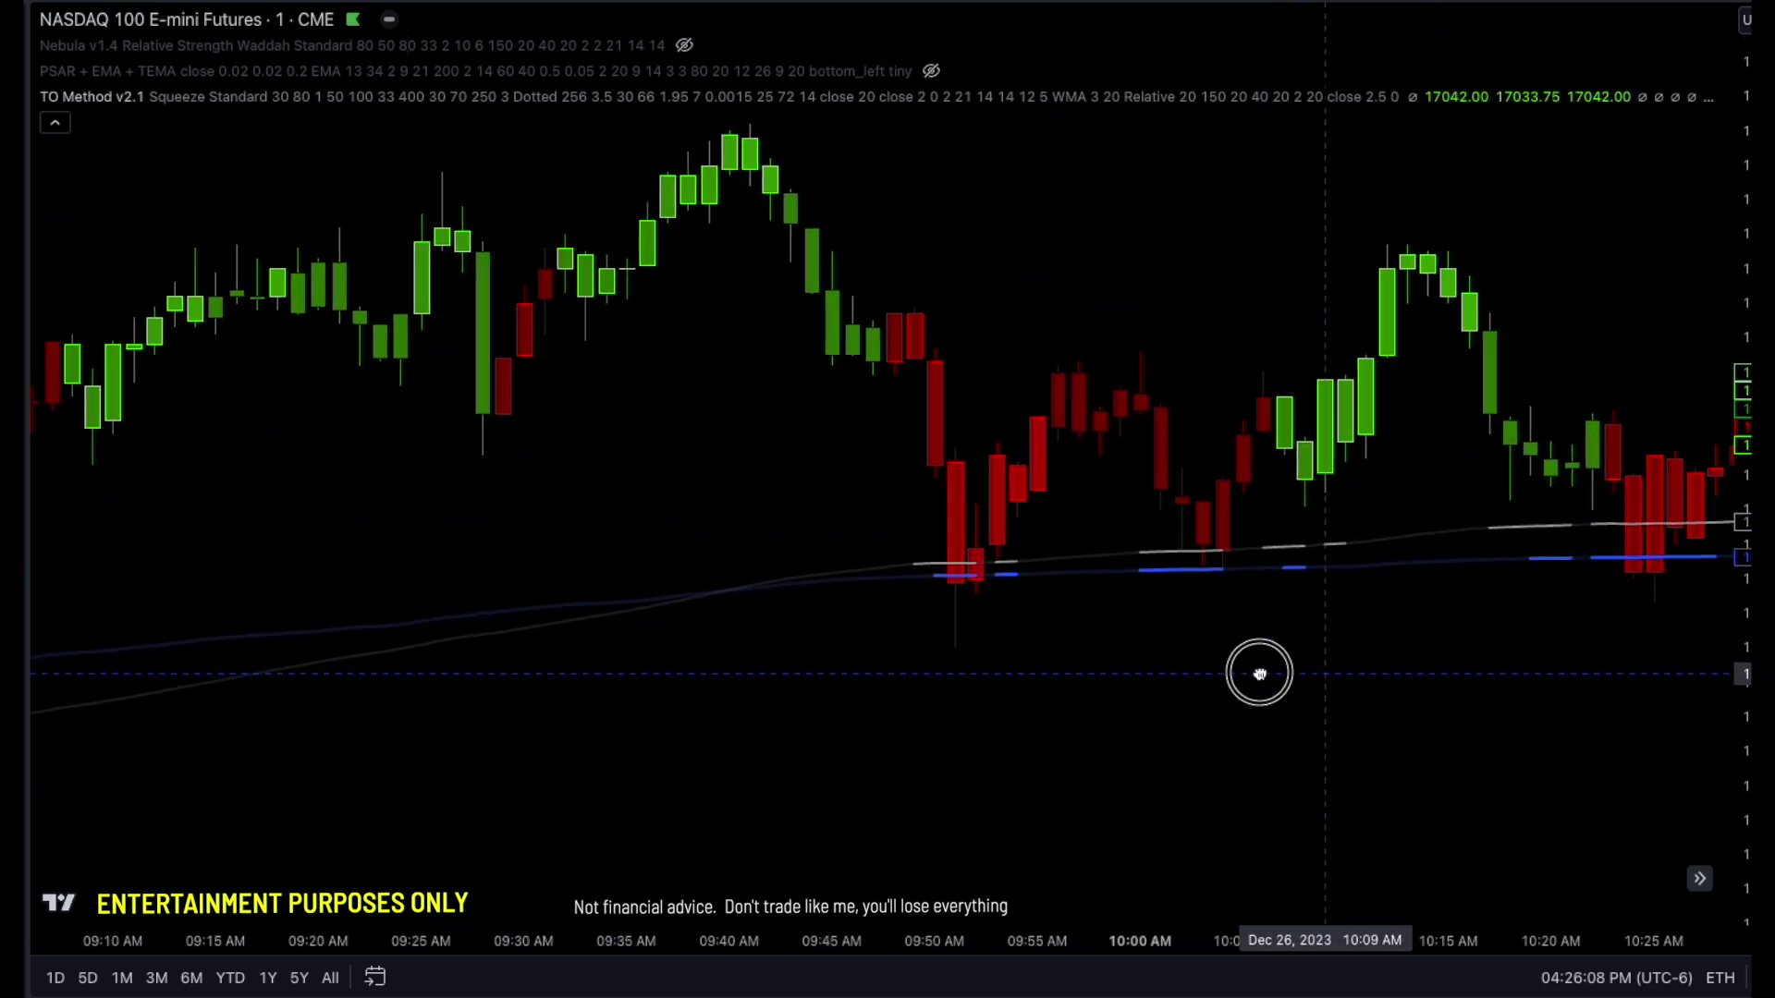
pyautogui.moveTo(1312, 674); pyautogui.dragTo(925, 650)
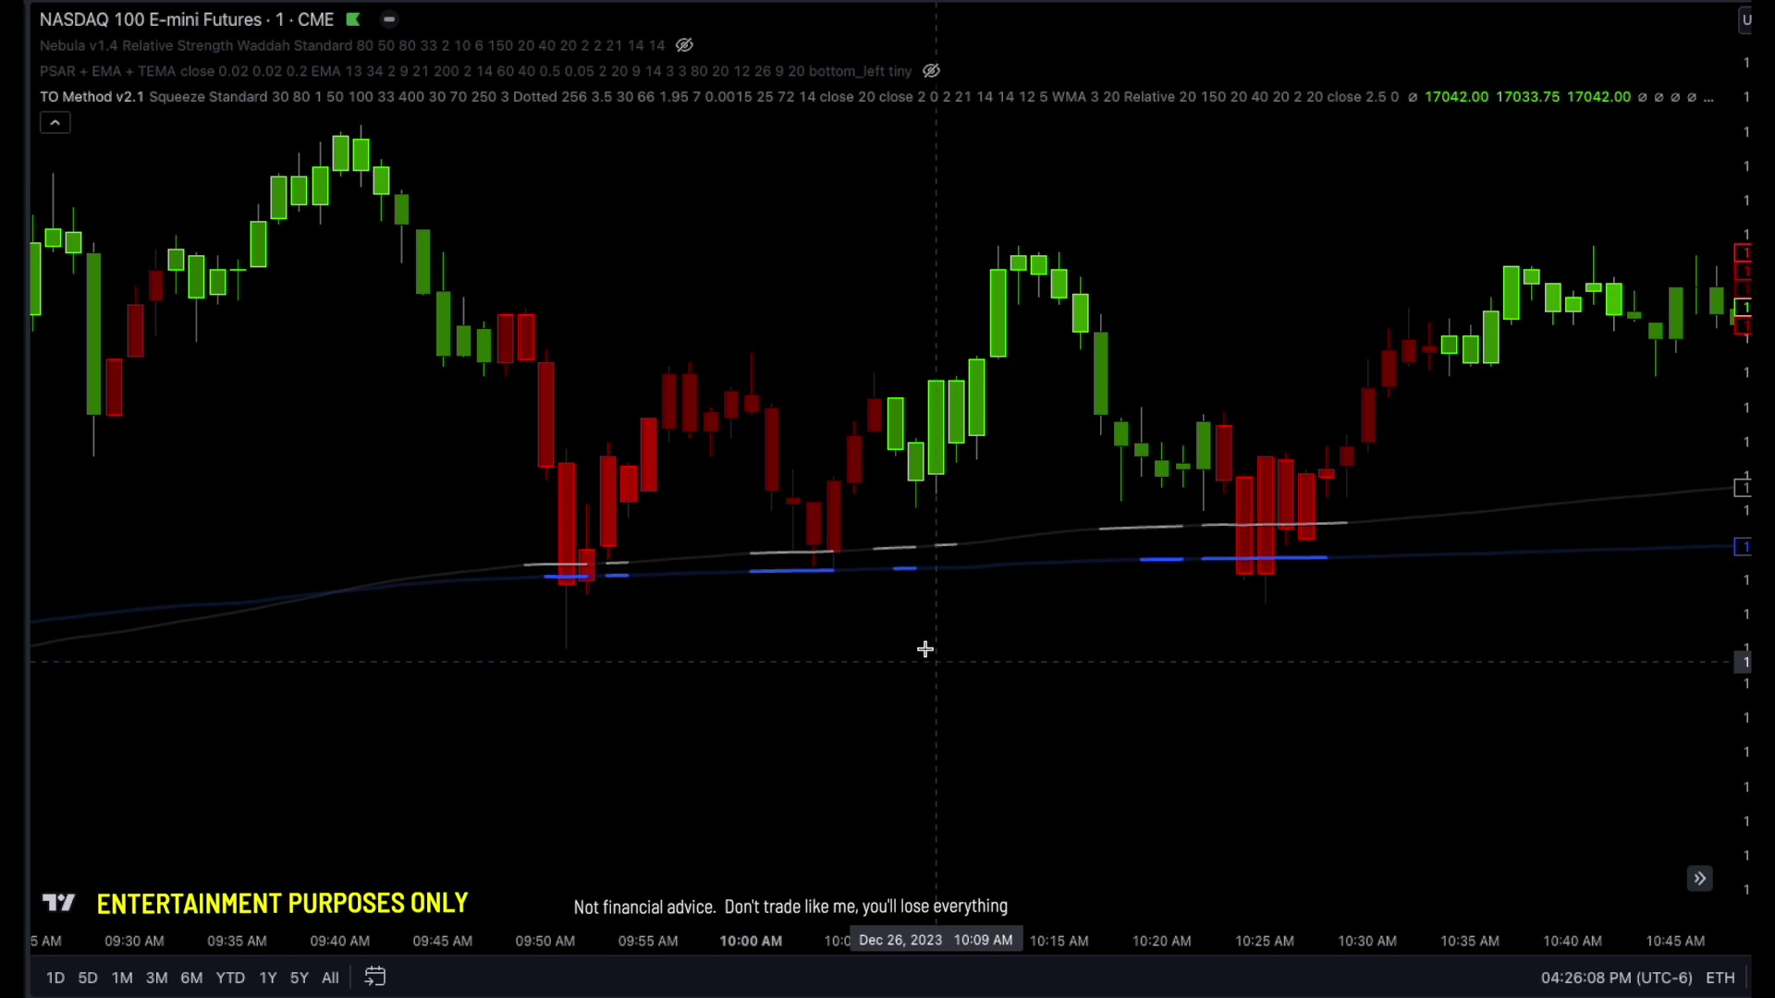
# - Set TO Method v2.1's Pivot Point opacity to 70 and apply the settings
pyautogui.doubleClick(799, 571)
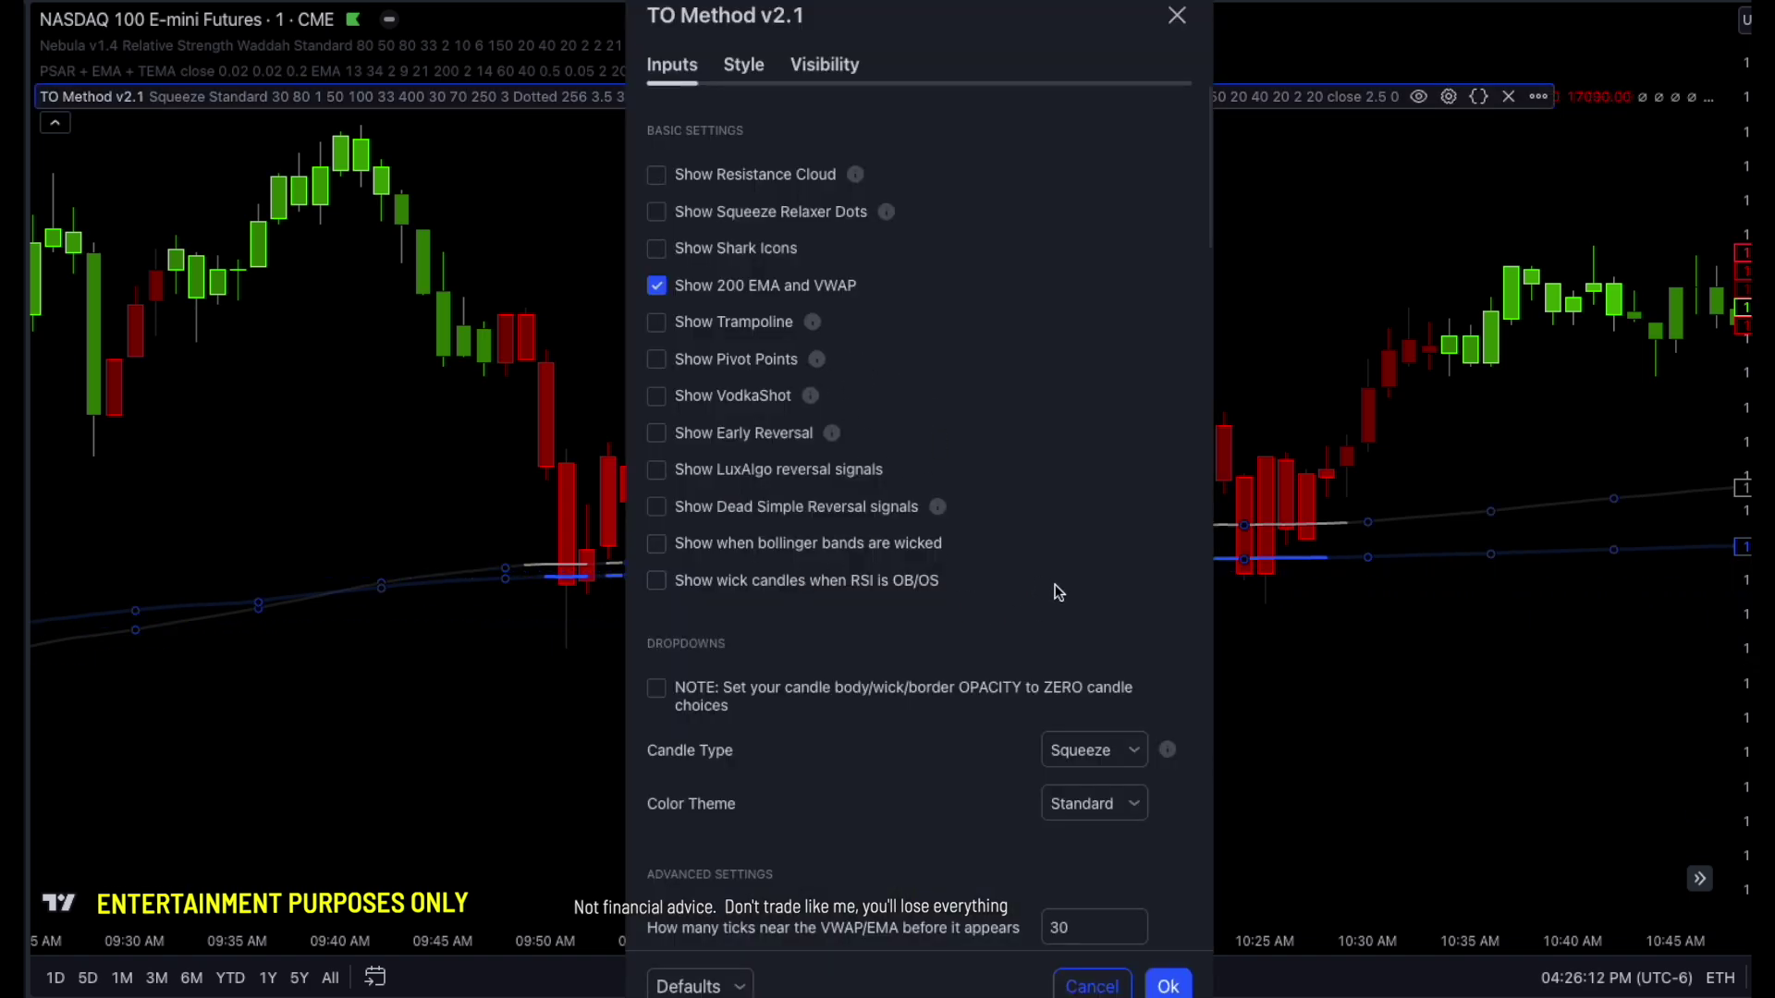
pyautogui.scroll(-5, 1060, 592)
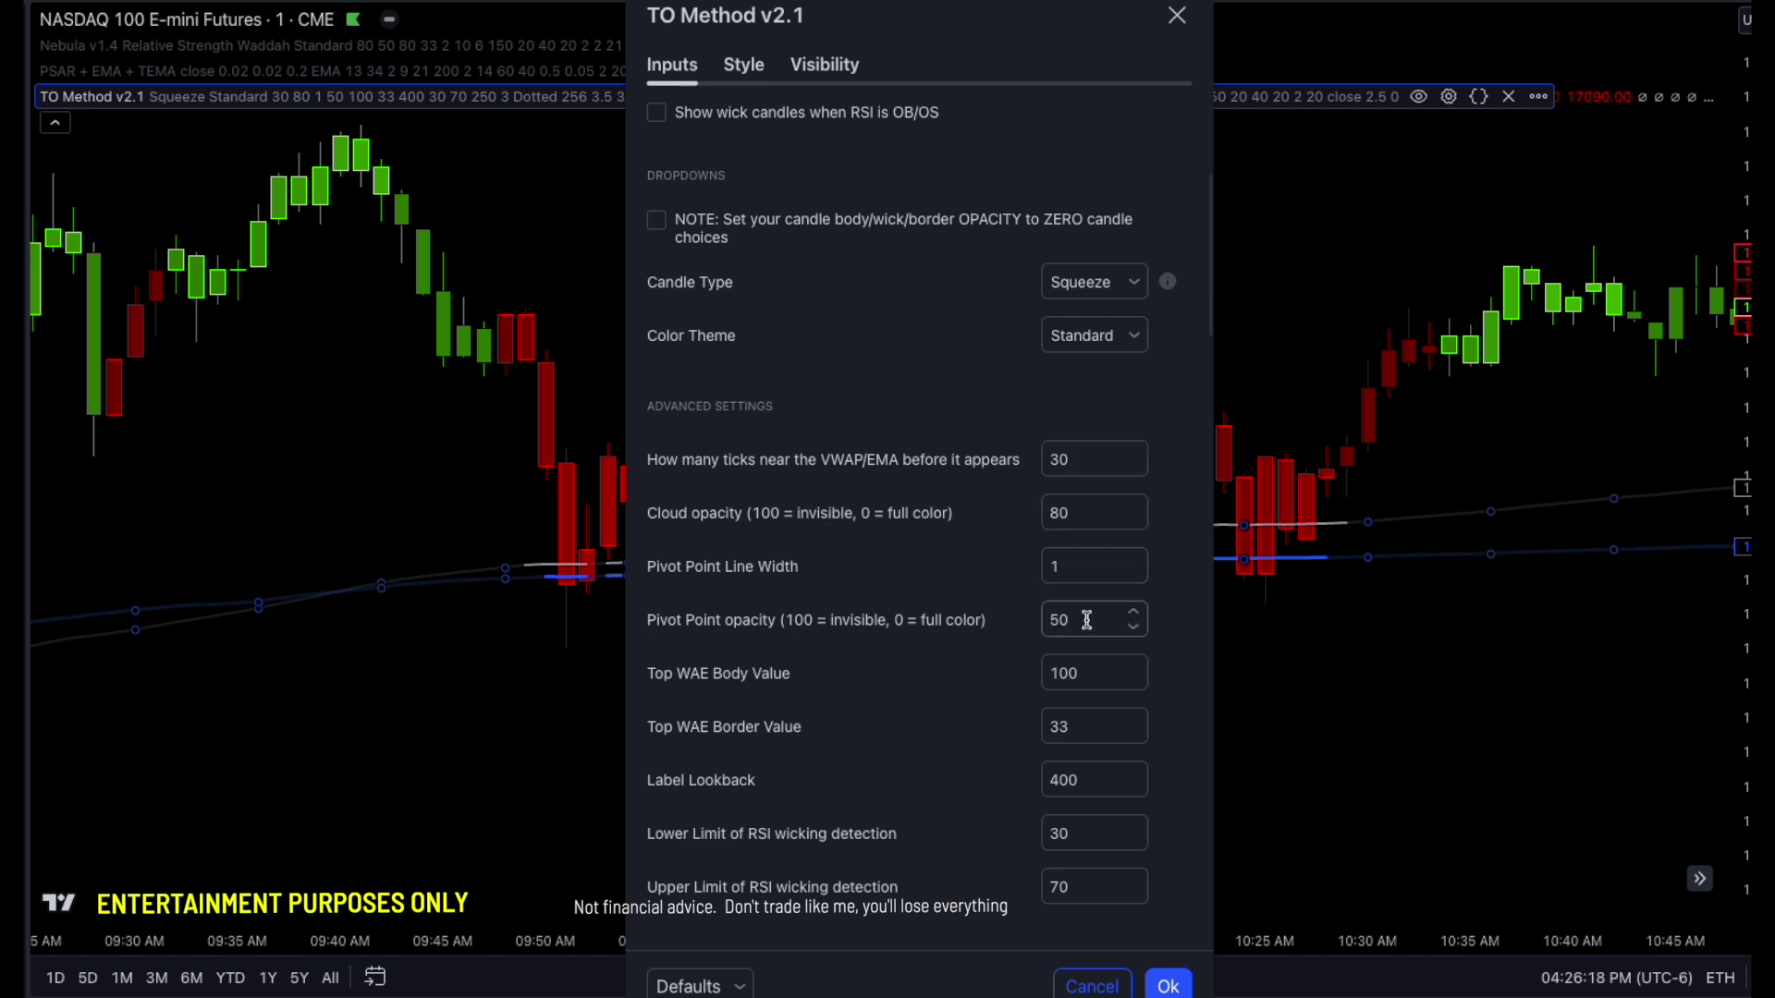
pyautogui.click(1035, 621)
pyautogui.write('70')
pyautogui.click(983, 547)
pyautogui.scroll(5, 888, 325)
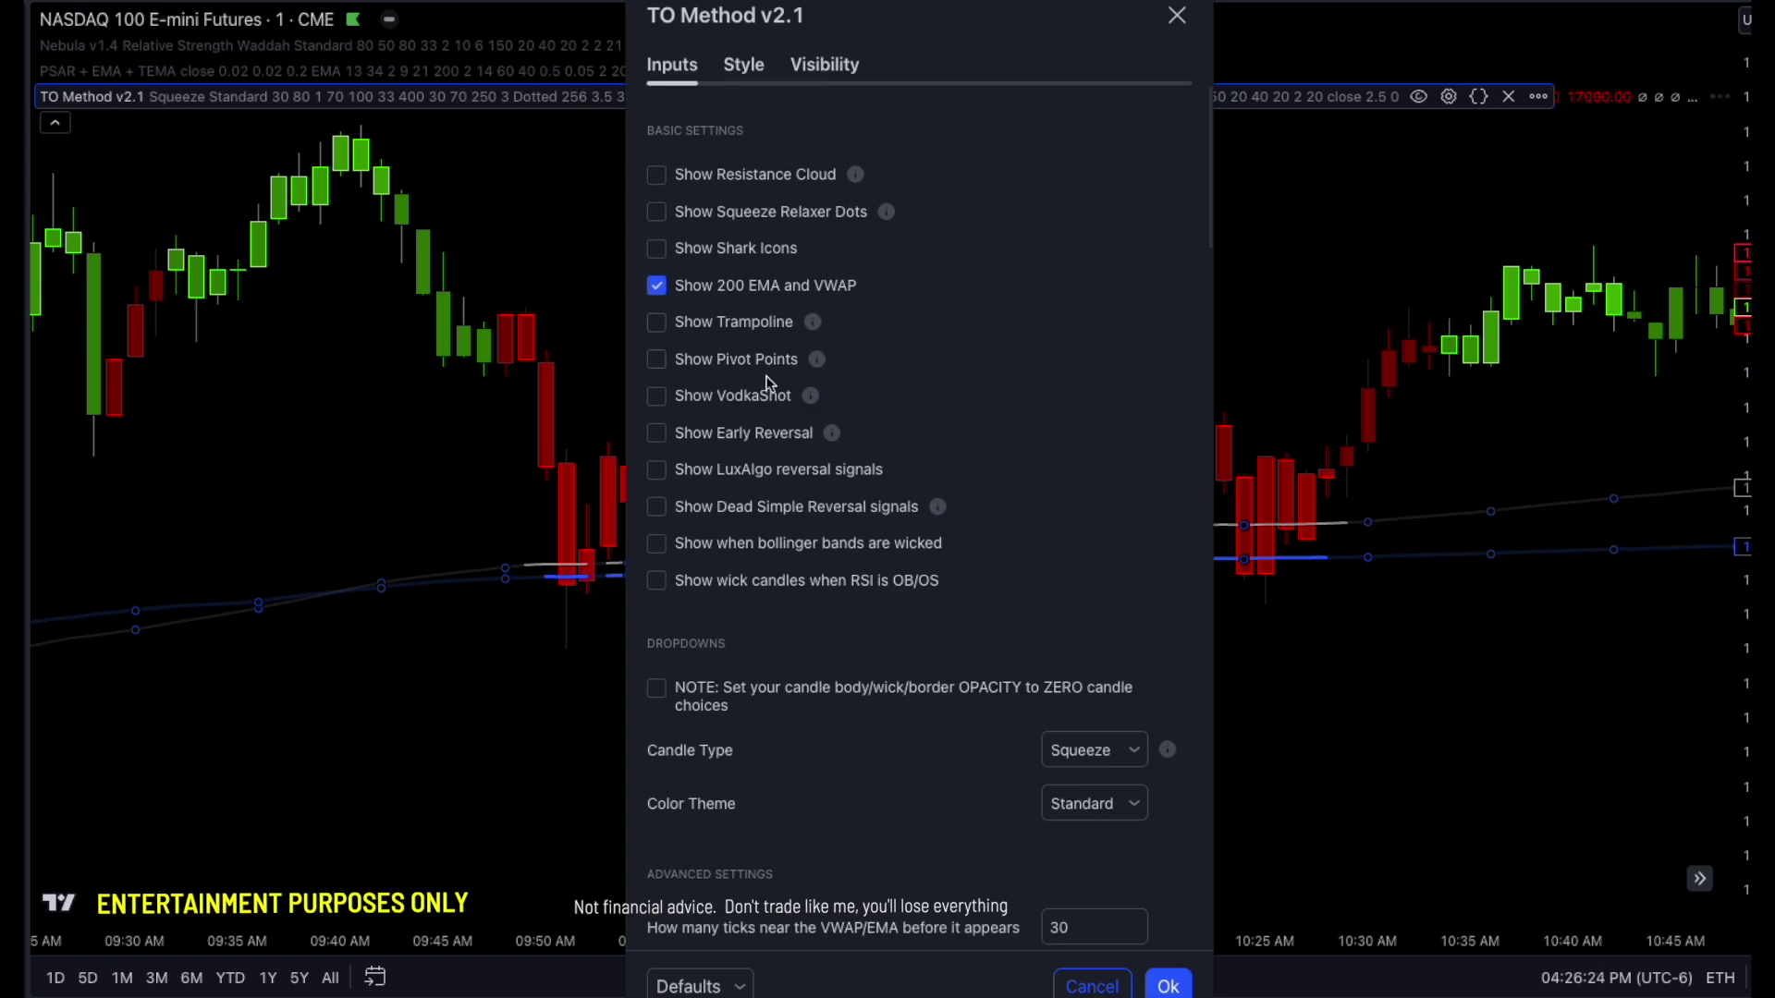
pyautogui.click(1168, 985)
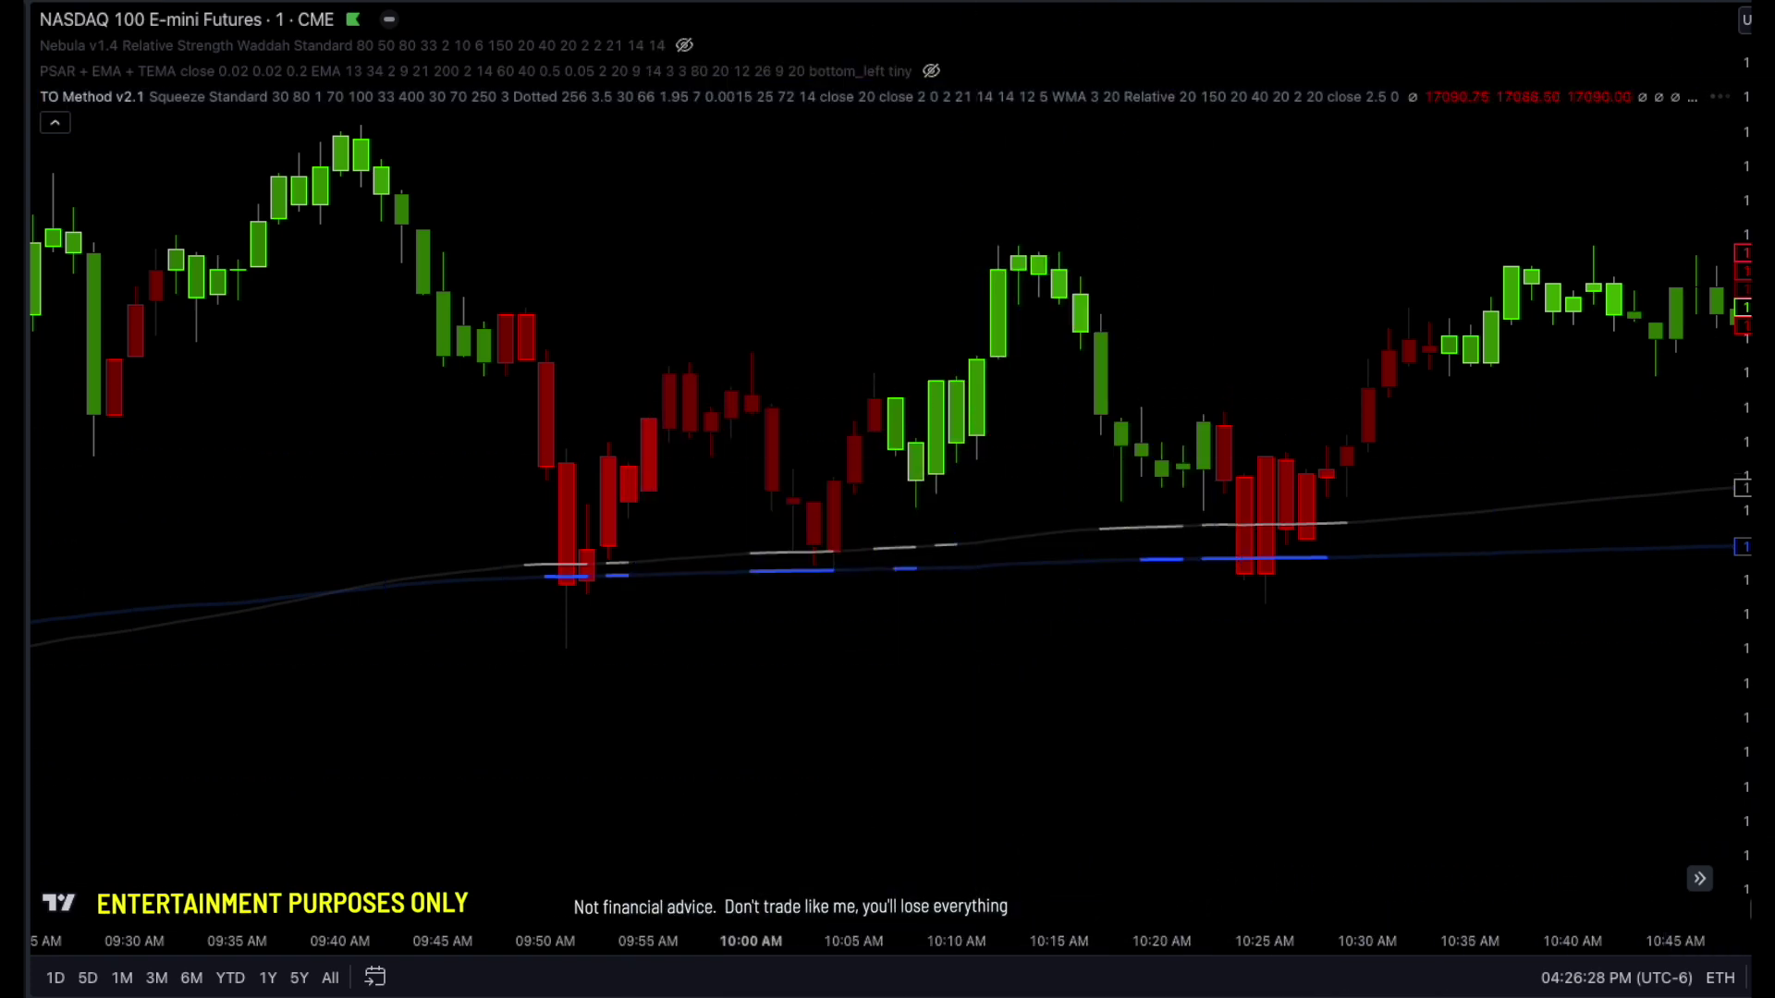
# - Reopen TO Method v2.1 settings beside the chart, scrolled to Advanced Settings
pyautogui.hscroll(-3, 1184, 601)
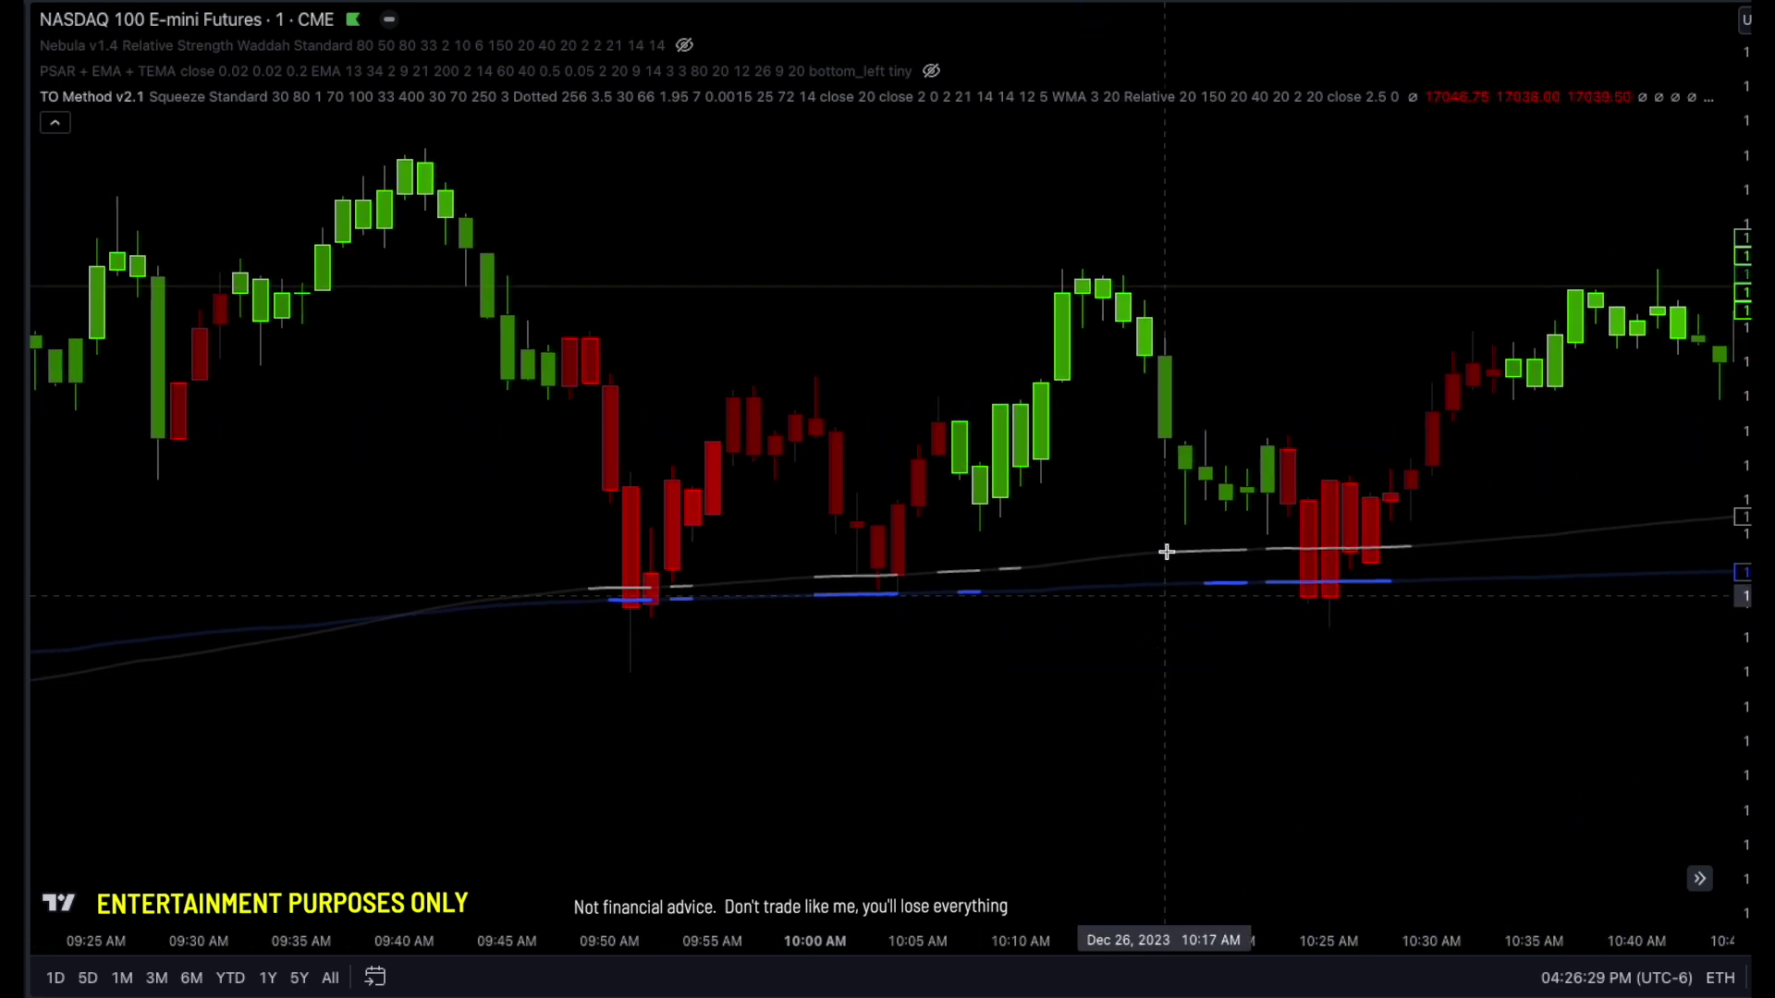
pyautogui.doubleClick(1295, 290)
pyautogui.moveTo(973, 21); pyautogui.dragTo(1478, 16)
pyautogui.scroll(-5, 1428, 791)
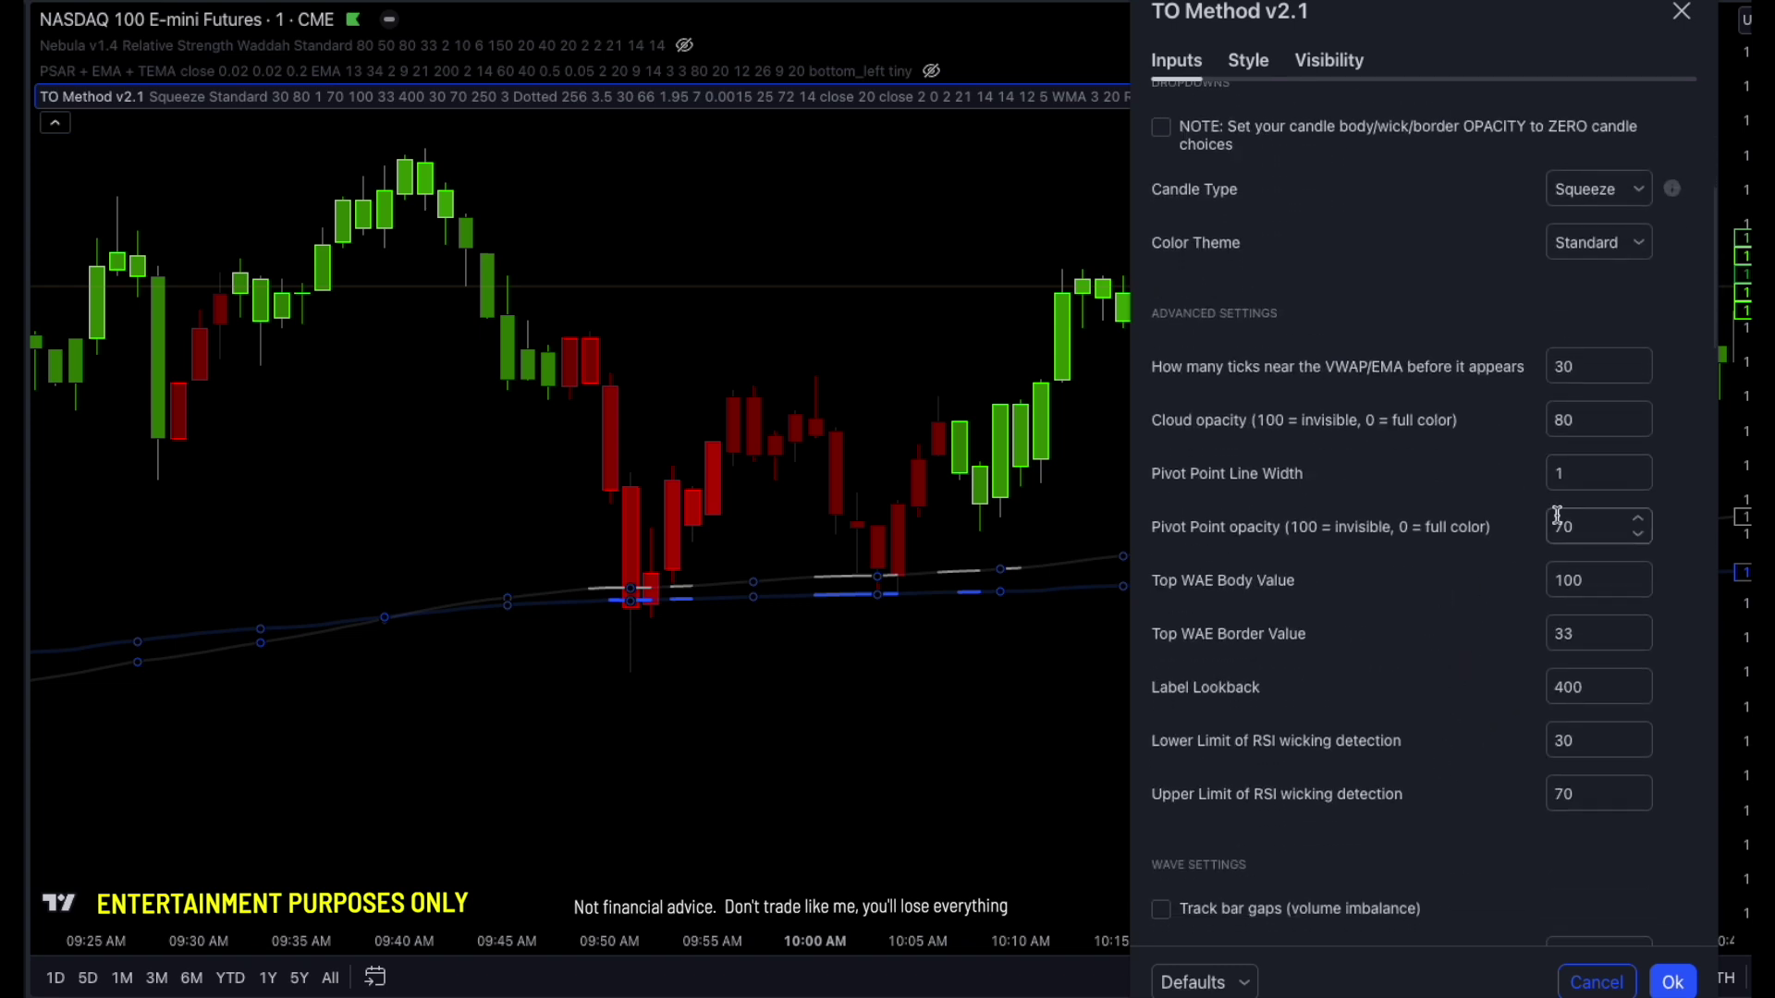
# - Set TO Method's Pivot Point Line Width to 2 and opacity to 50, and apply
pyautogui.doubleClick(1593, 528)
pyautogui.click(1469, 482)
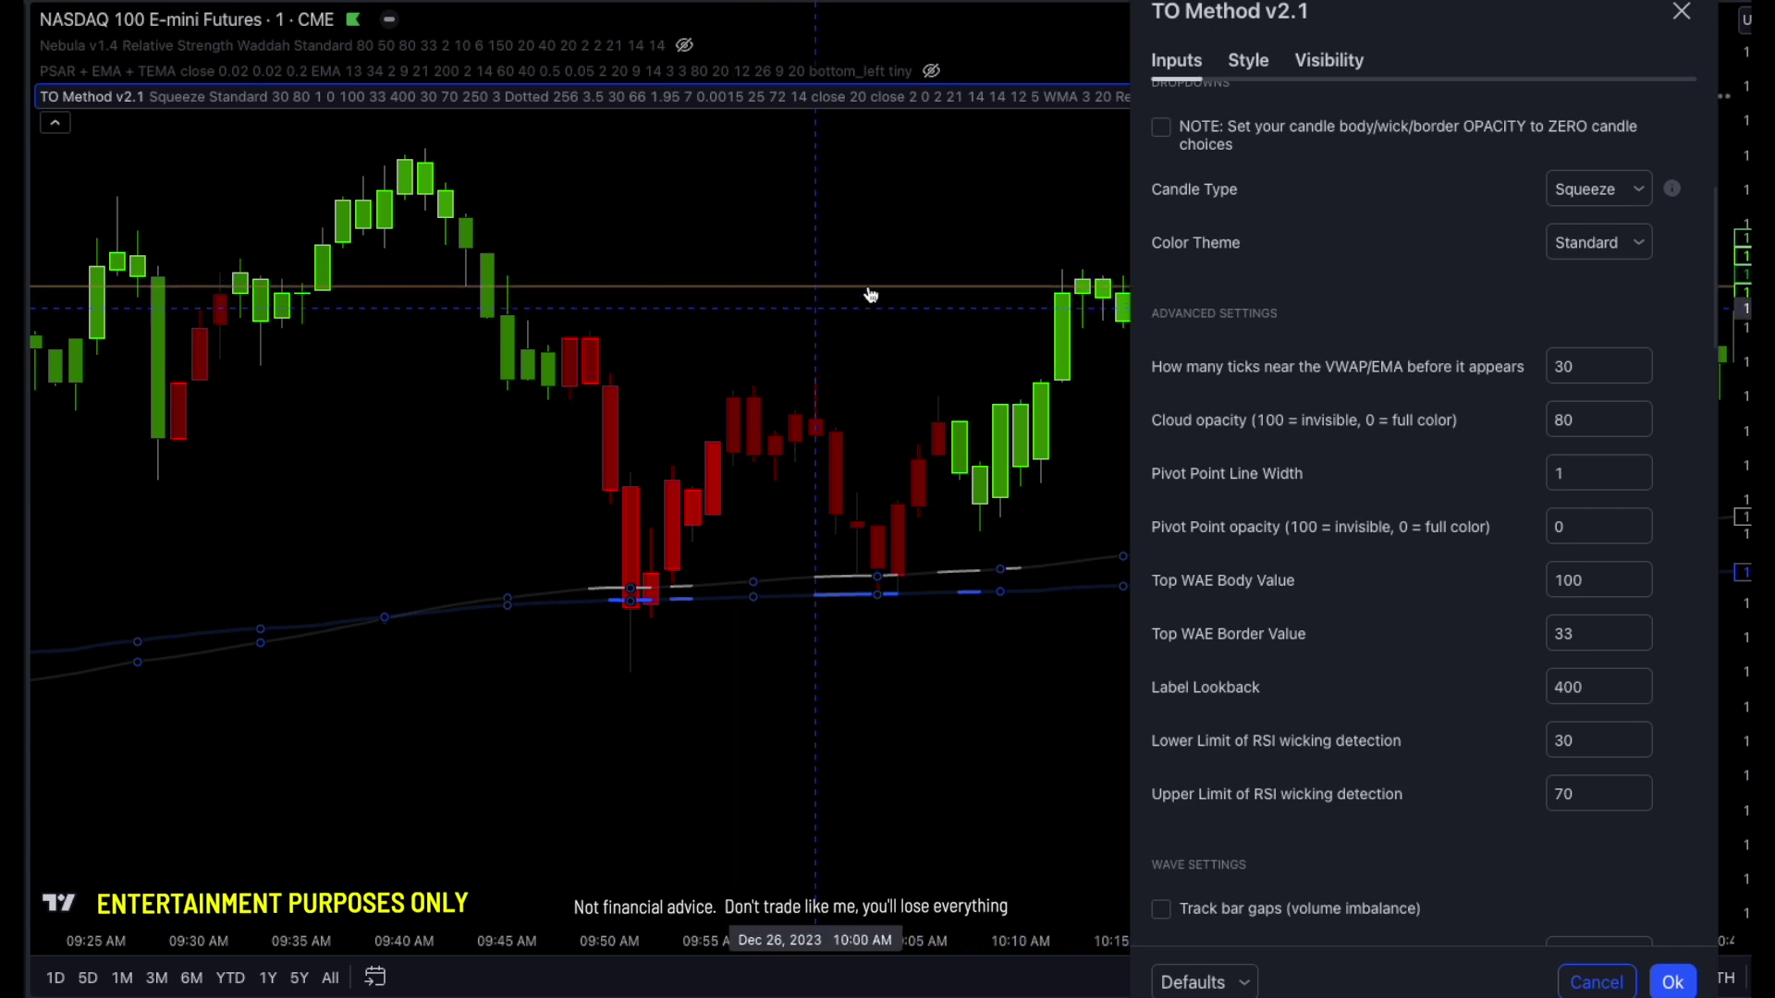
pyautogui.moveTo(1307, 18); pyautogui.dragTo(1217, 40)
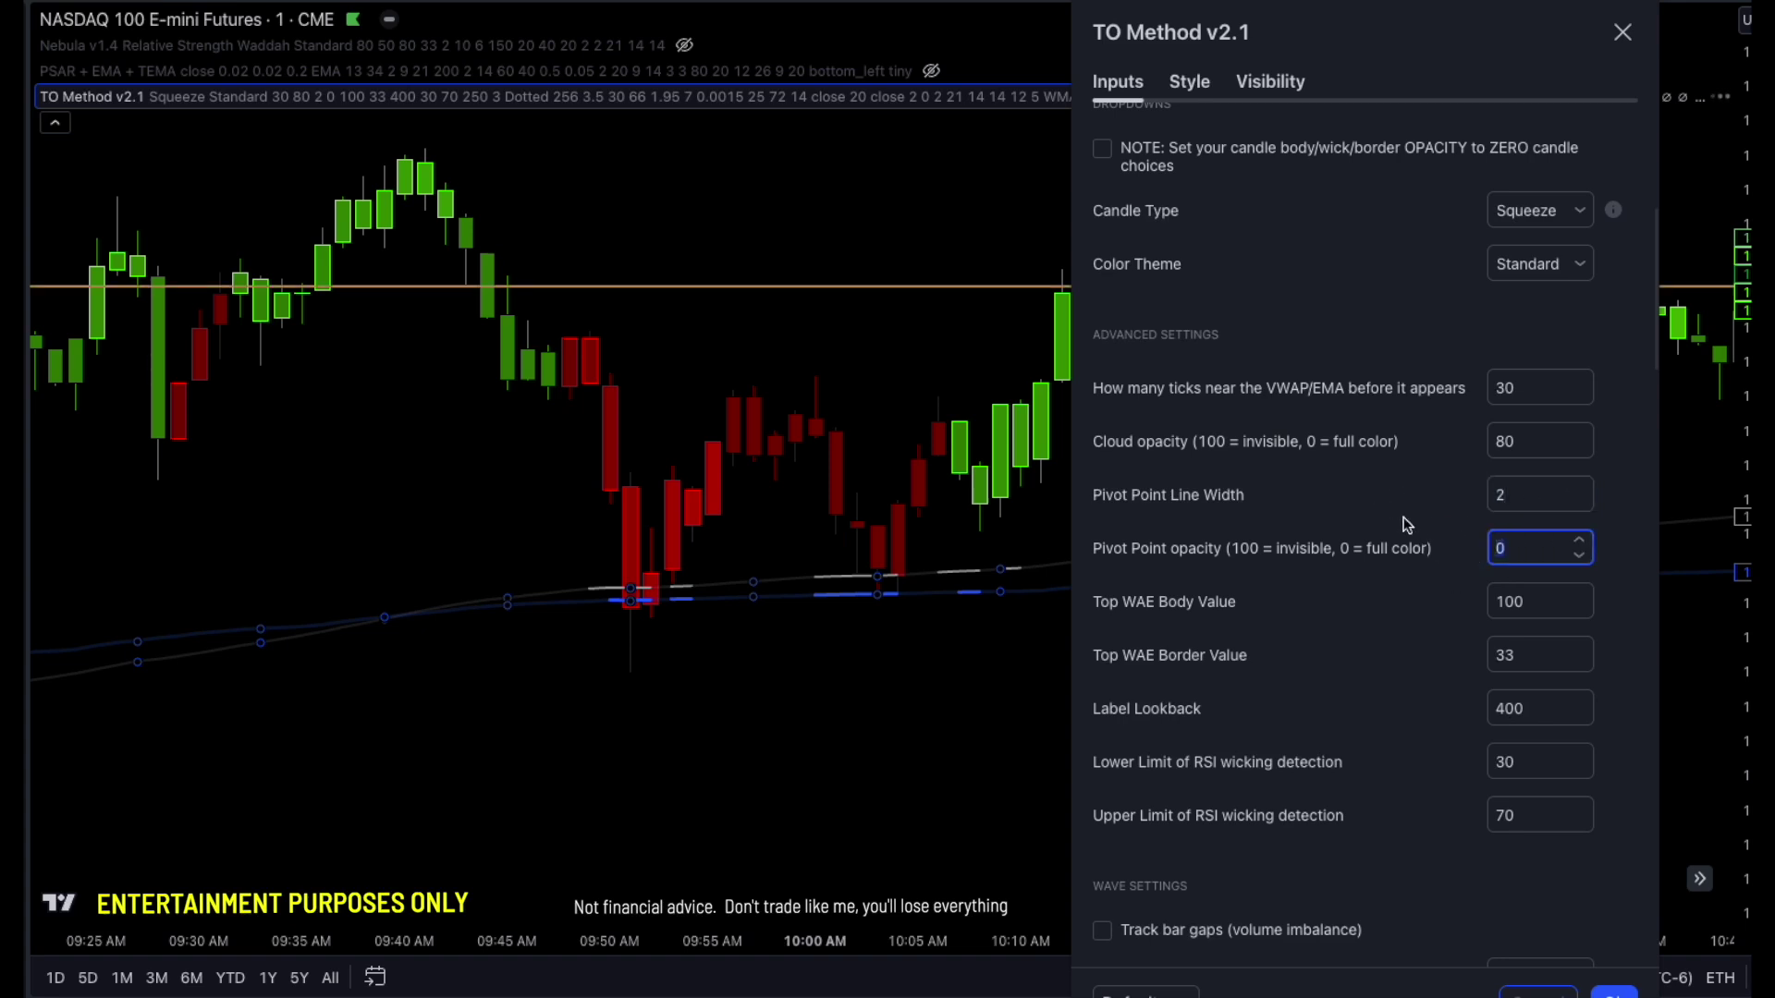
pyautogui.click(1379, 521)
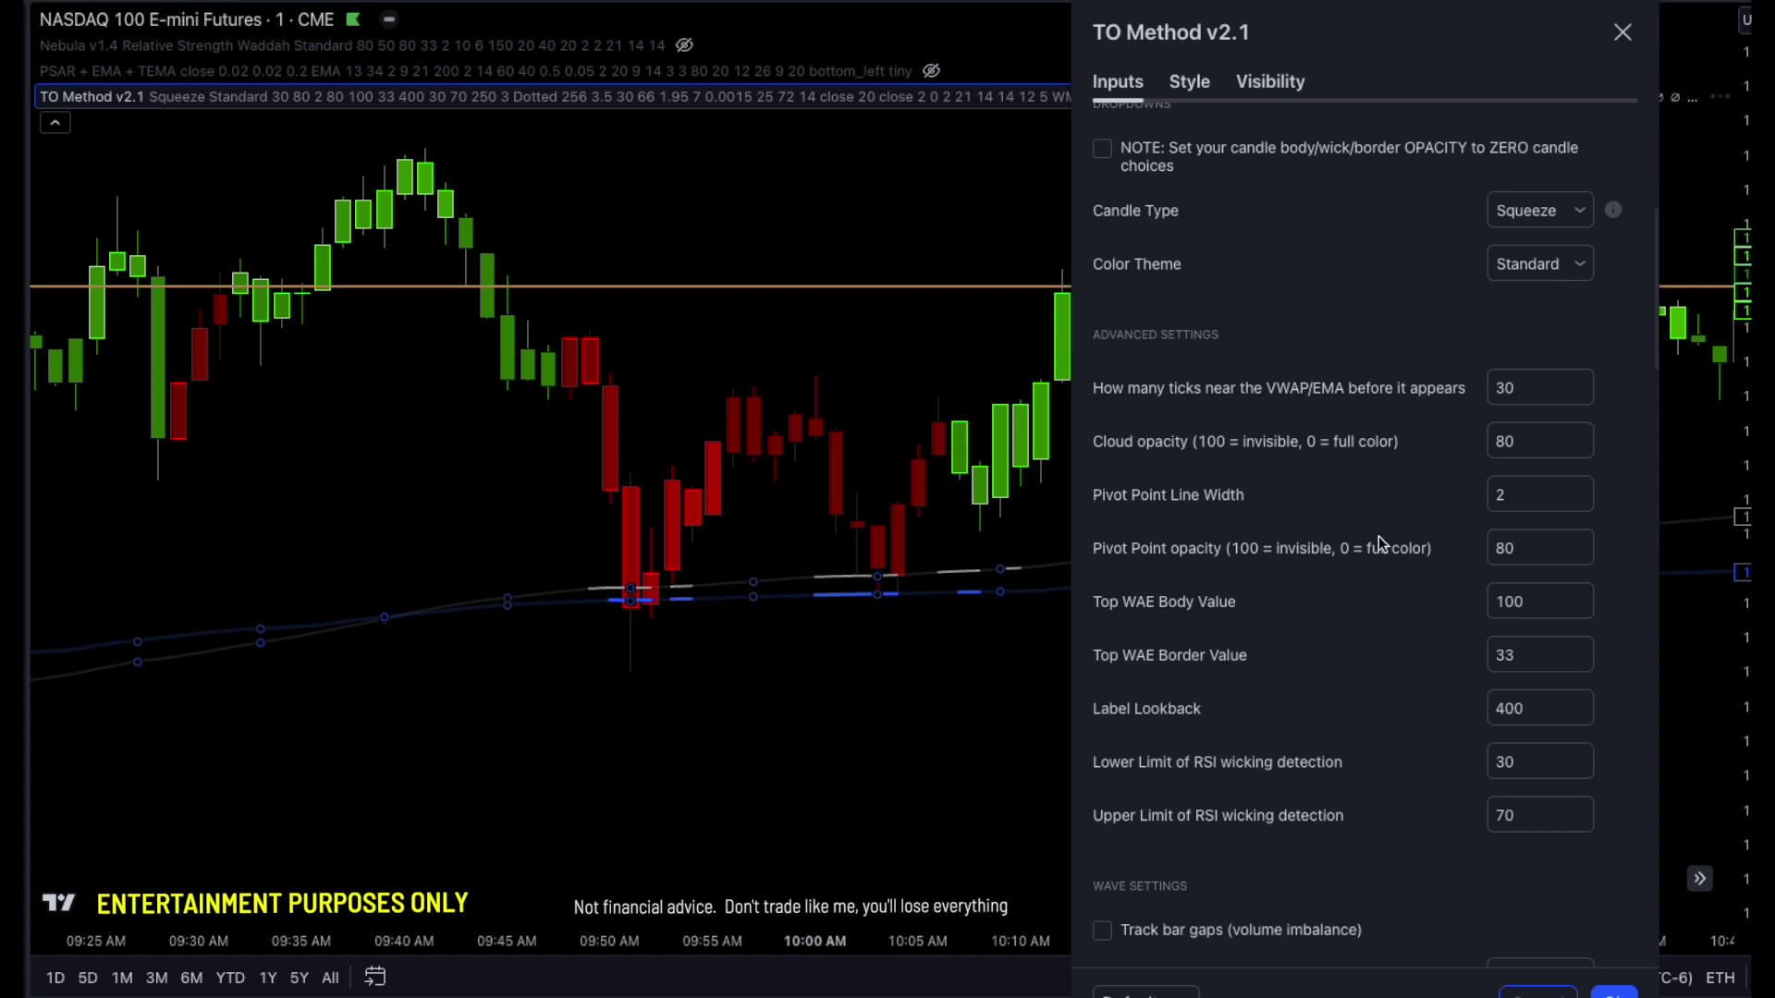
pyautogui.click(1471, 551)
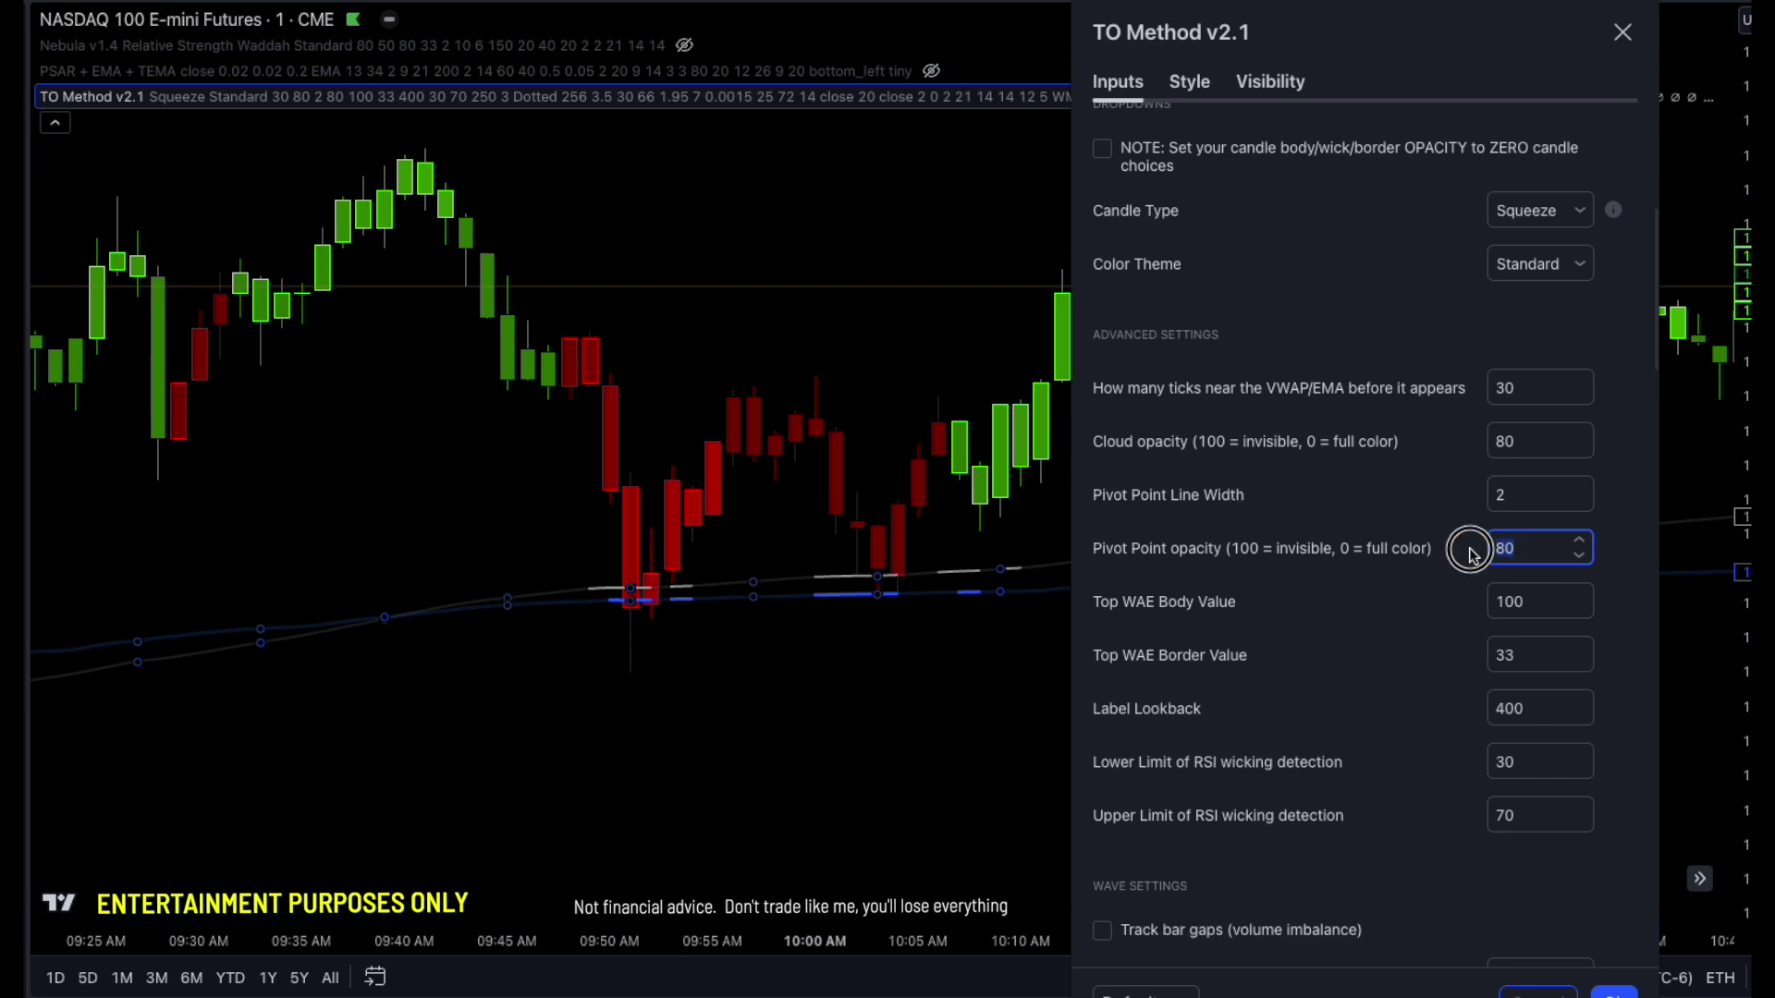
pyautogui.write('50')
pyautogui.click(1416, 520)
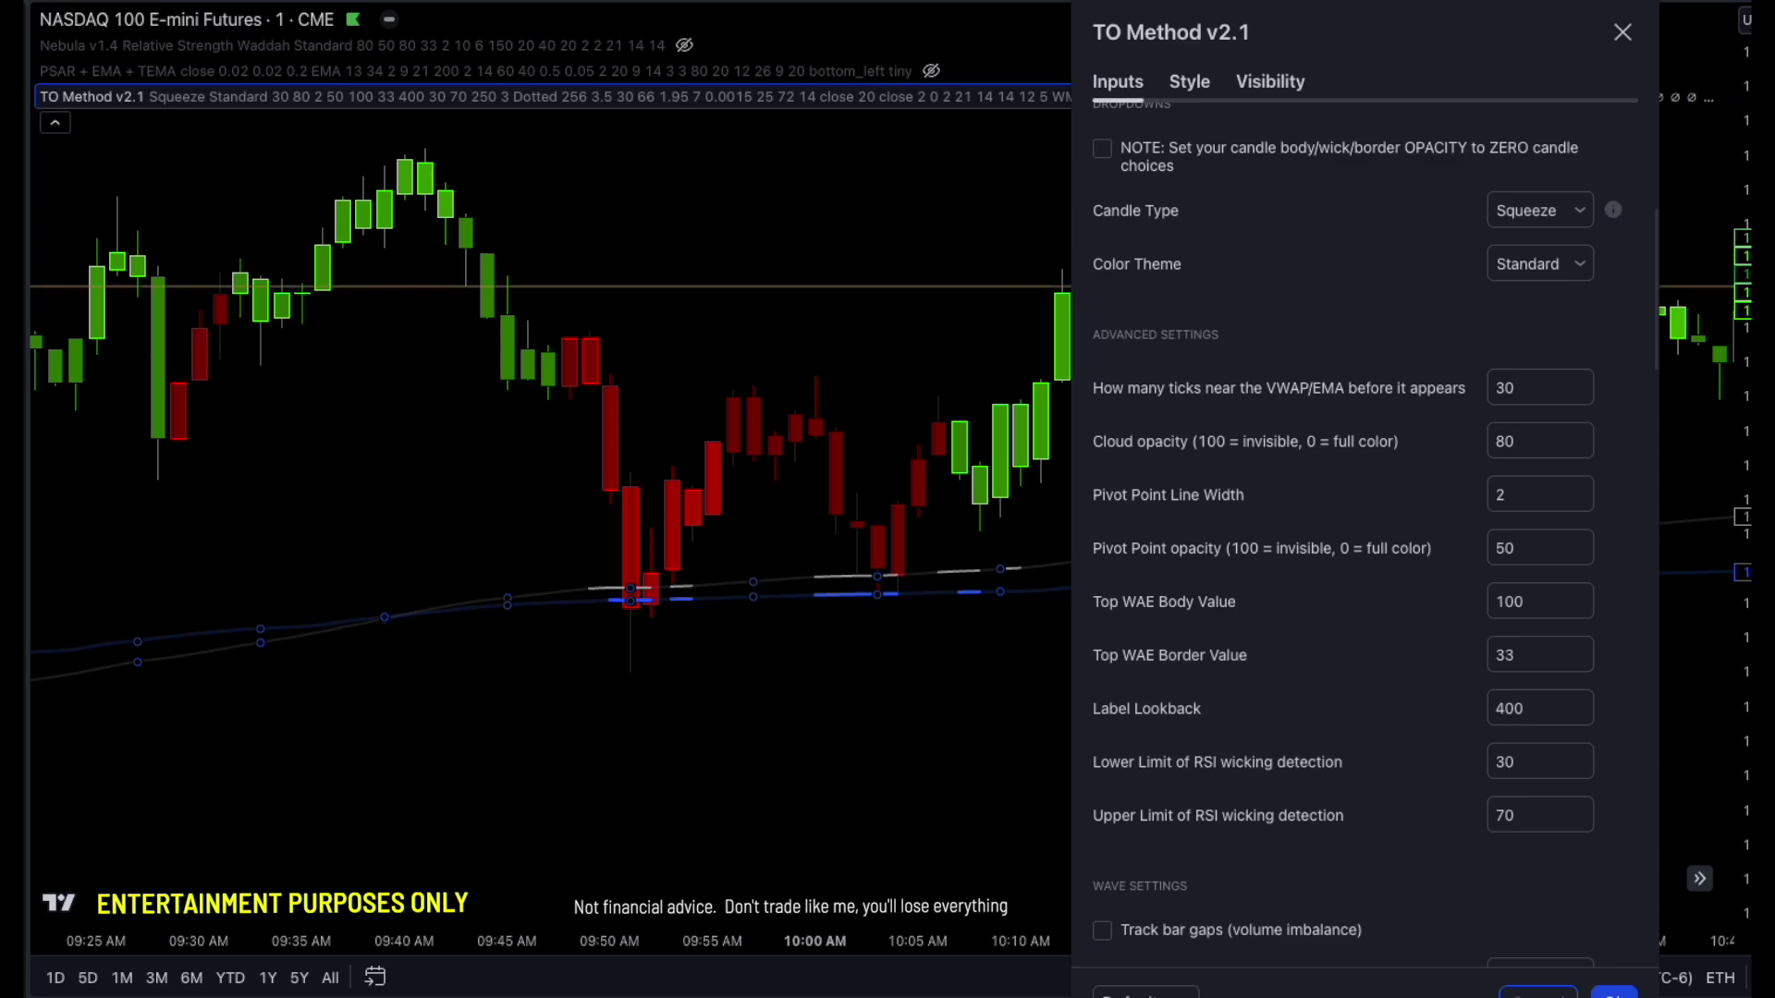
pyautogui.click(1614, 993)
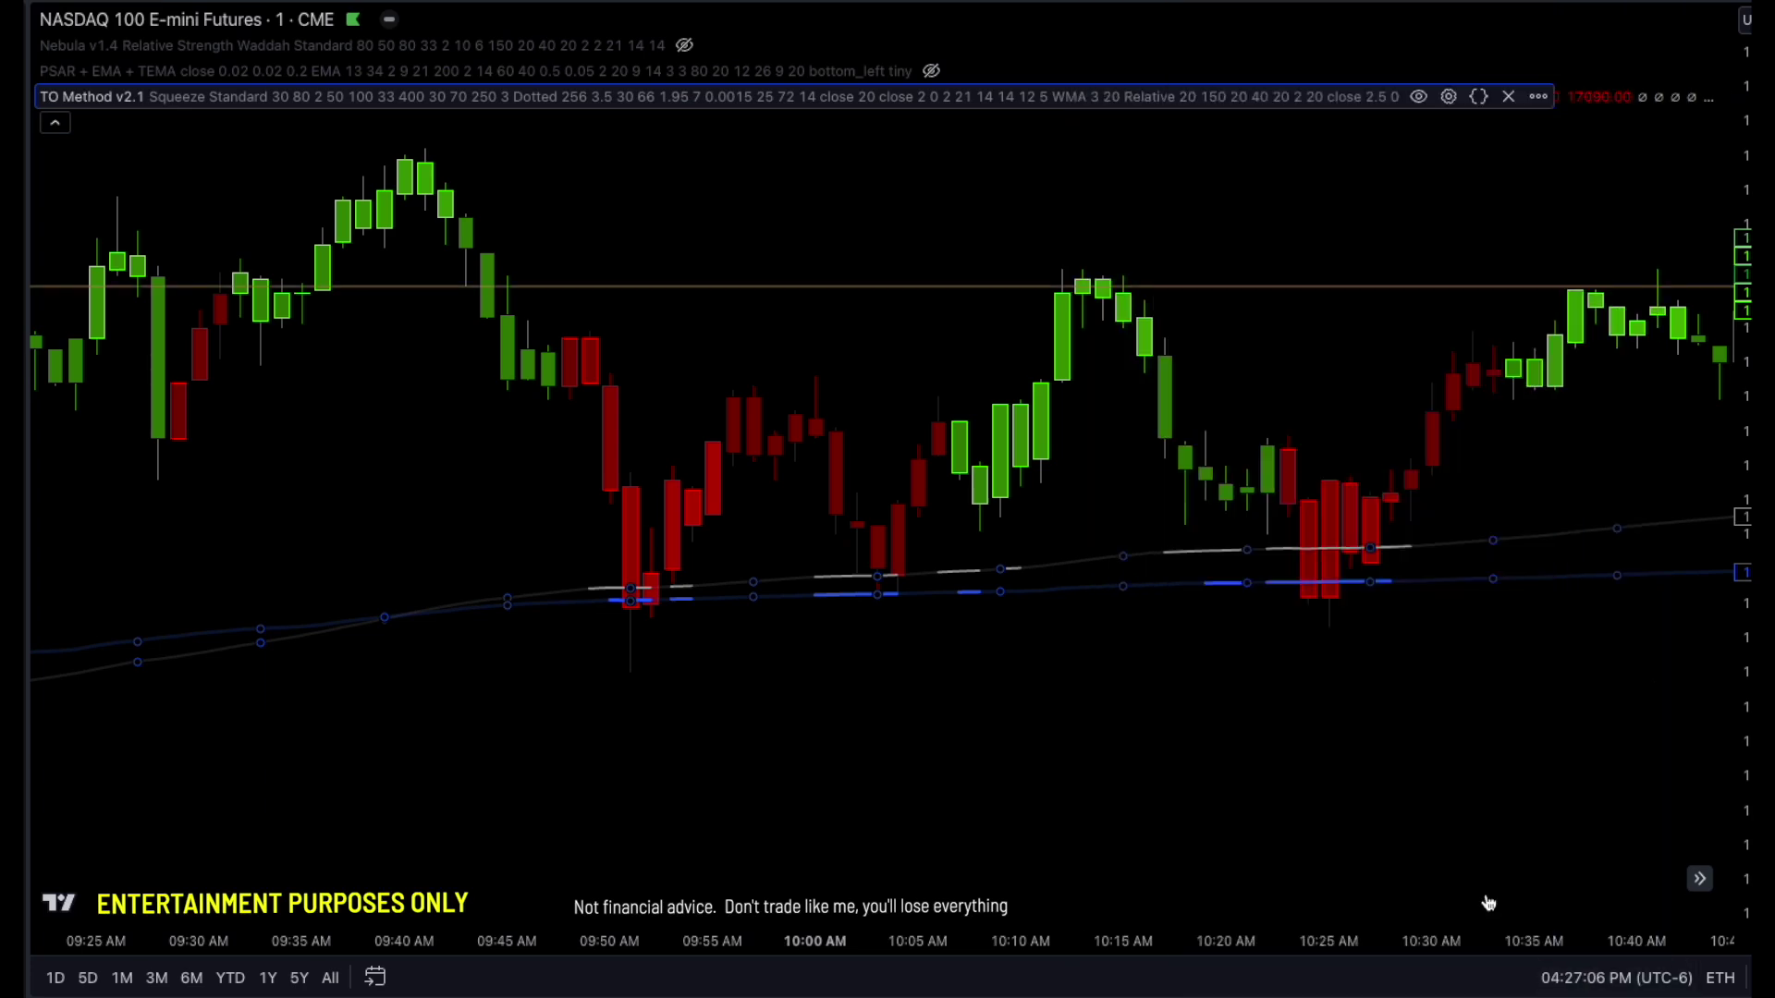
# - Reopen TO Method settings to verify the pivot point values, then close them
pyautogui.moveTo(821, 349); pyautogui.dragTo(773, 345)
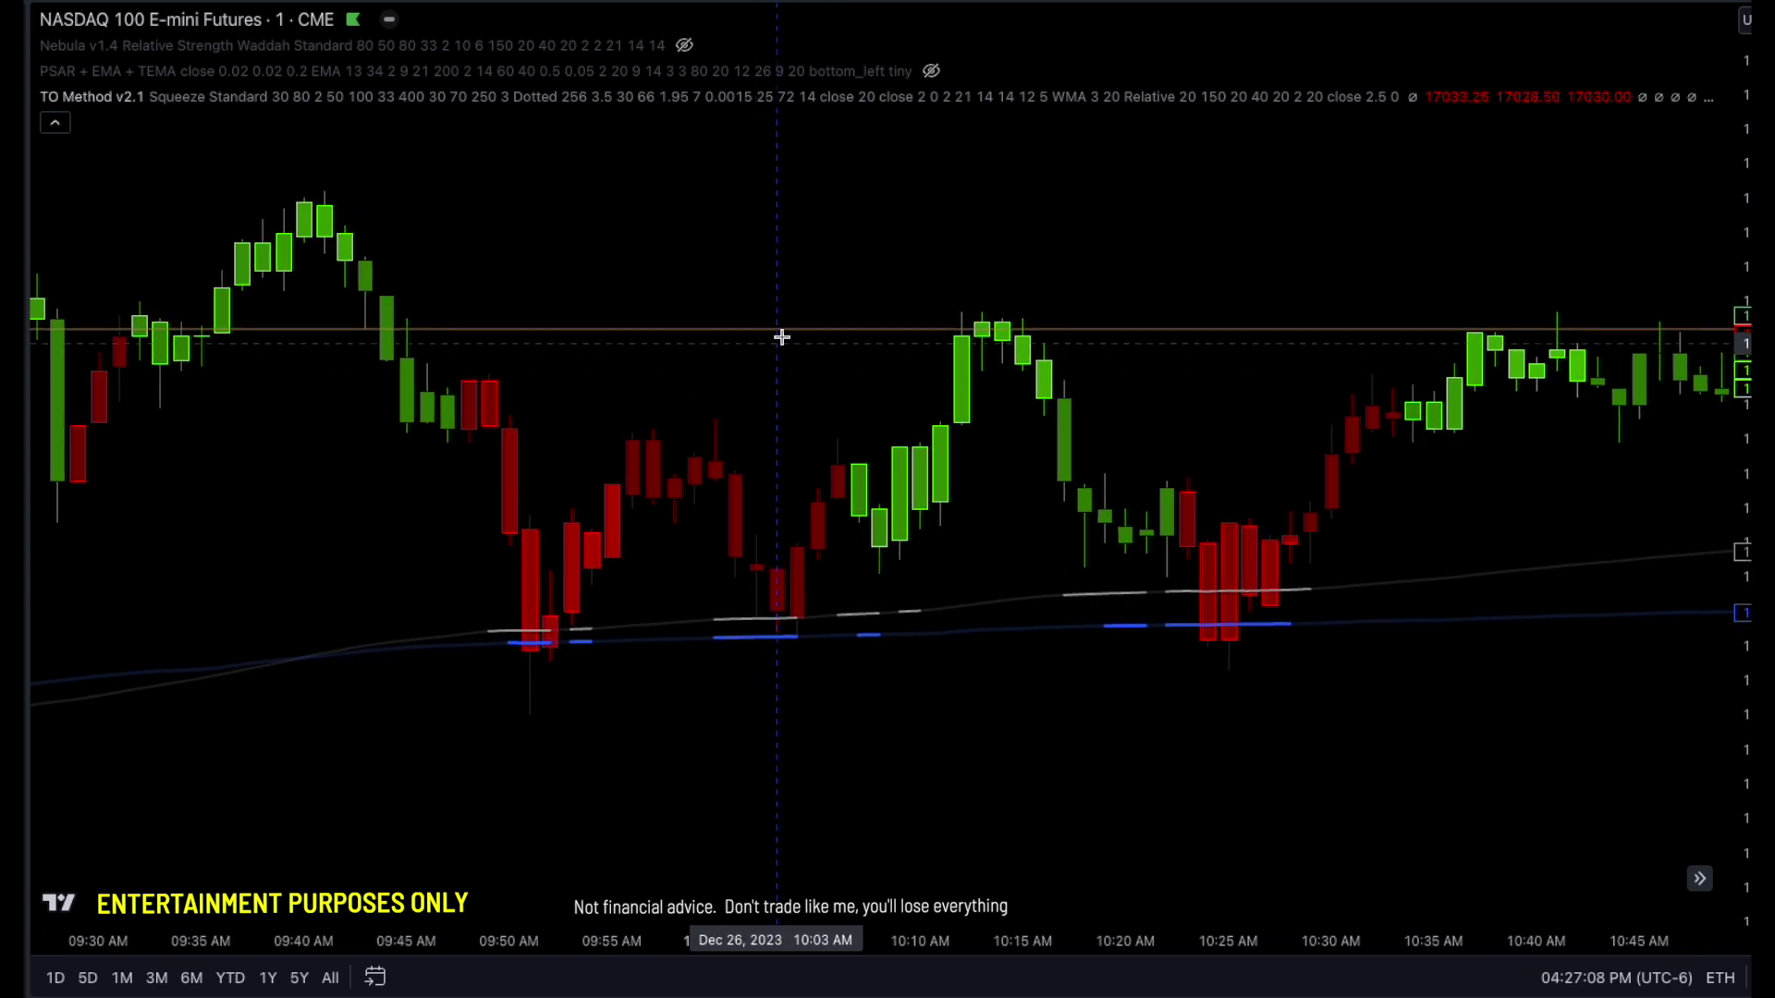
pyautogui.doubleClick(804, 329)
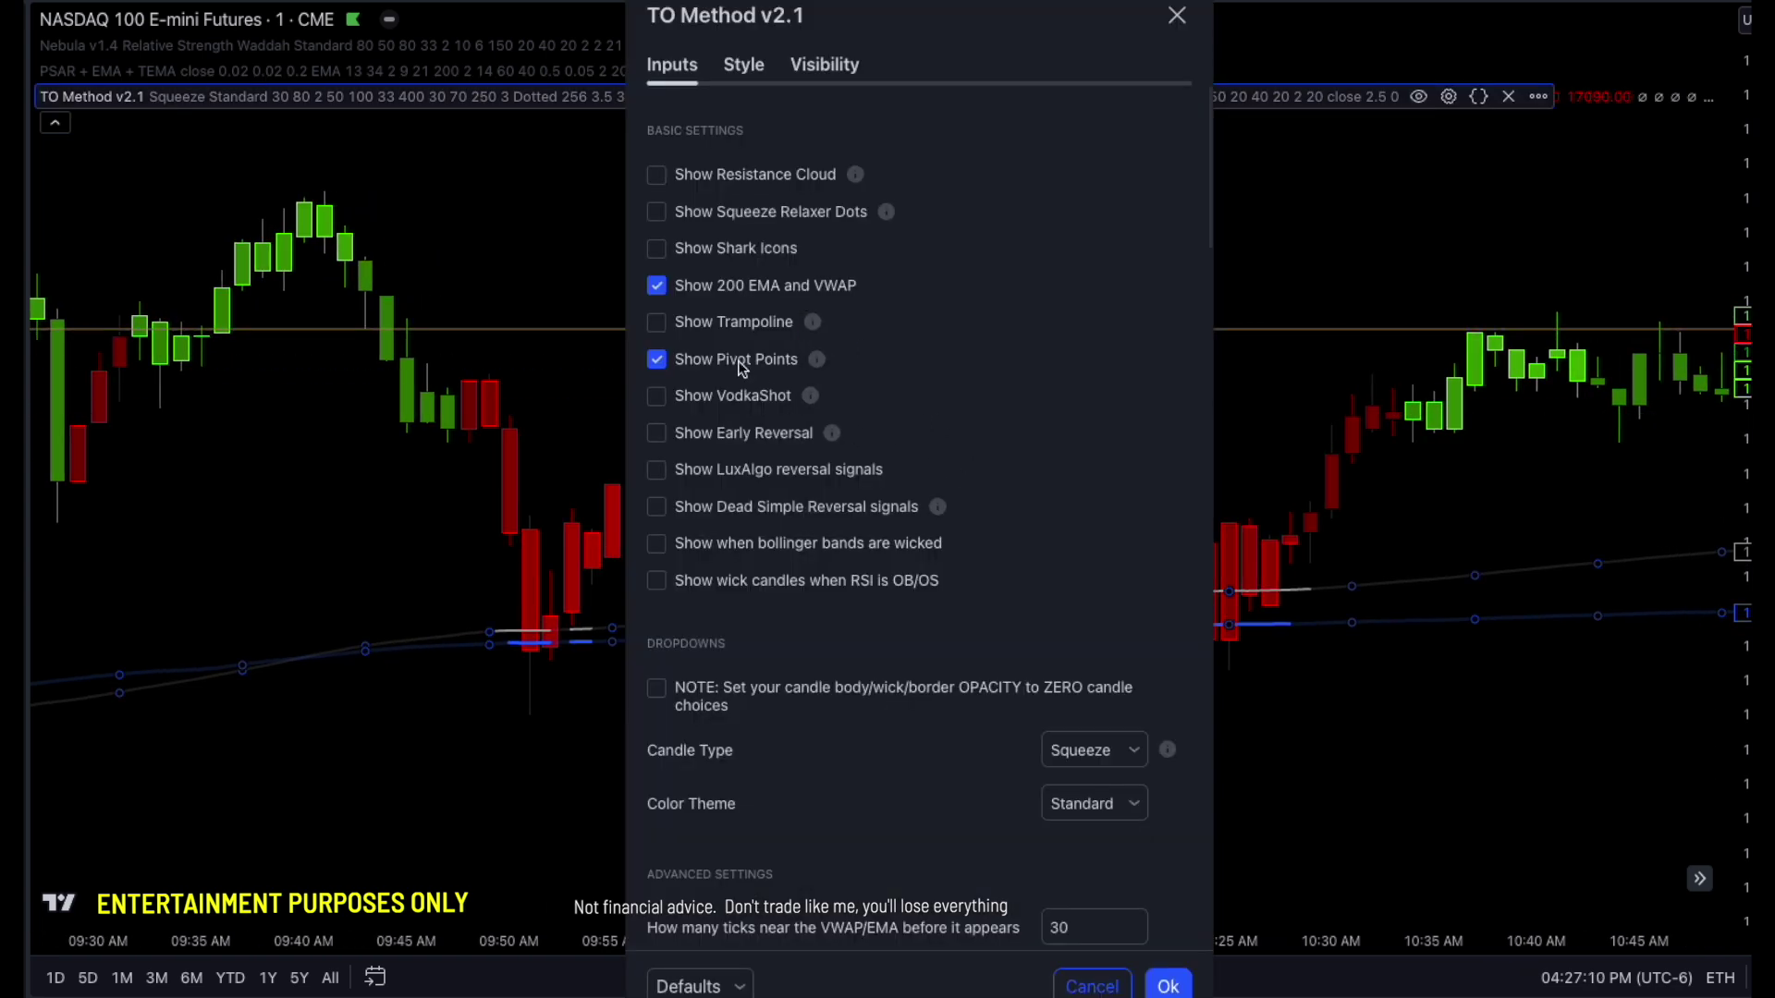
pyautogui.scroll(-7, 960, 508)
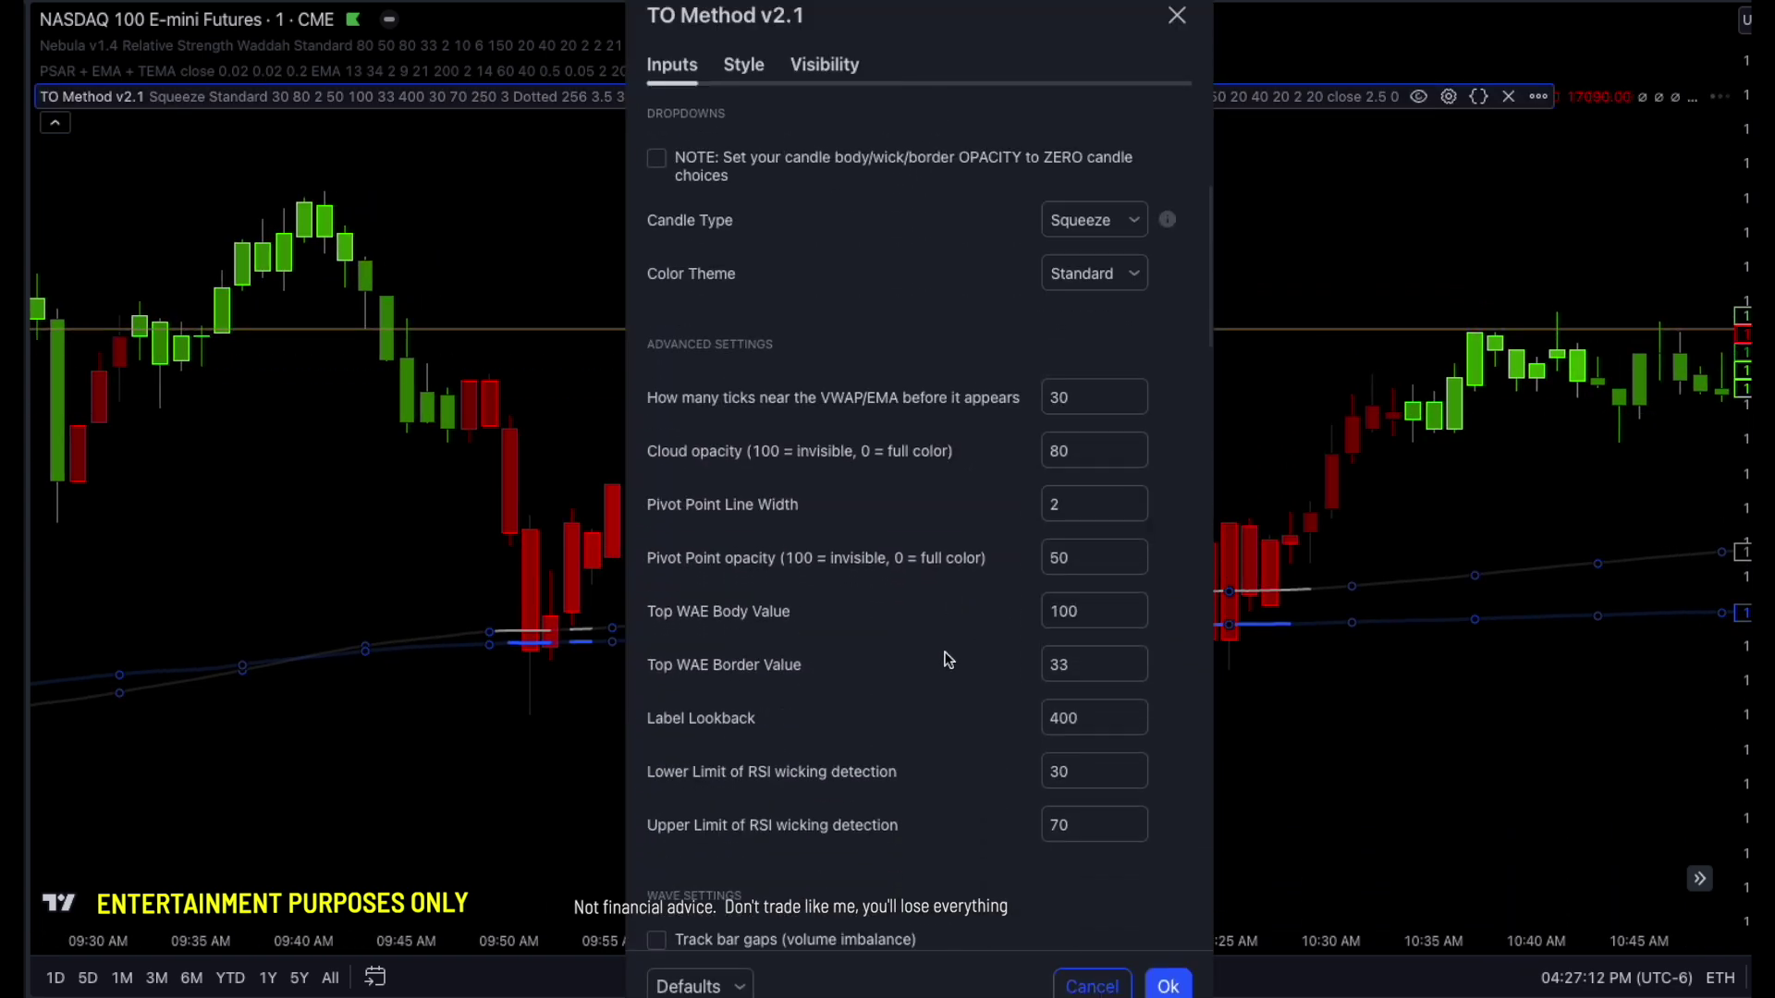
pyautogui.scroll(-3, 934, 690)
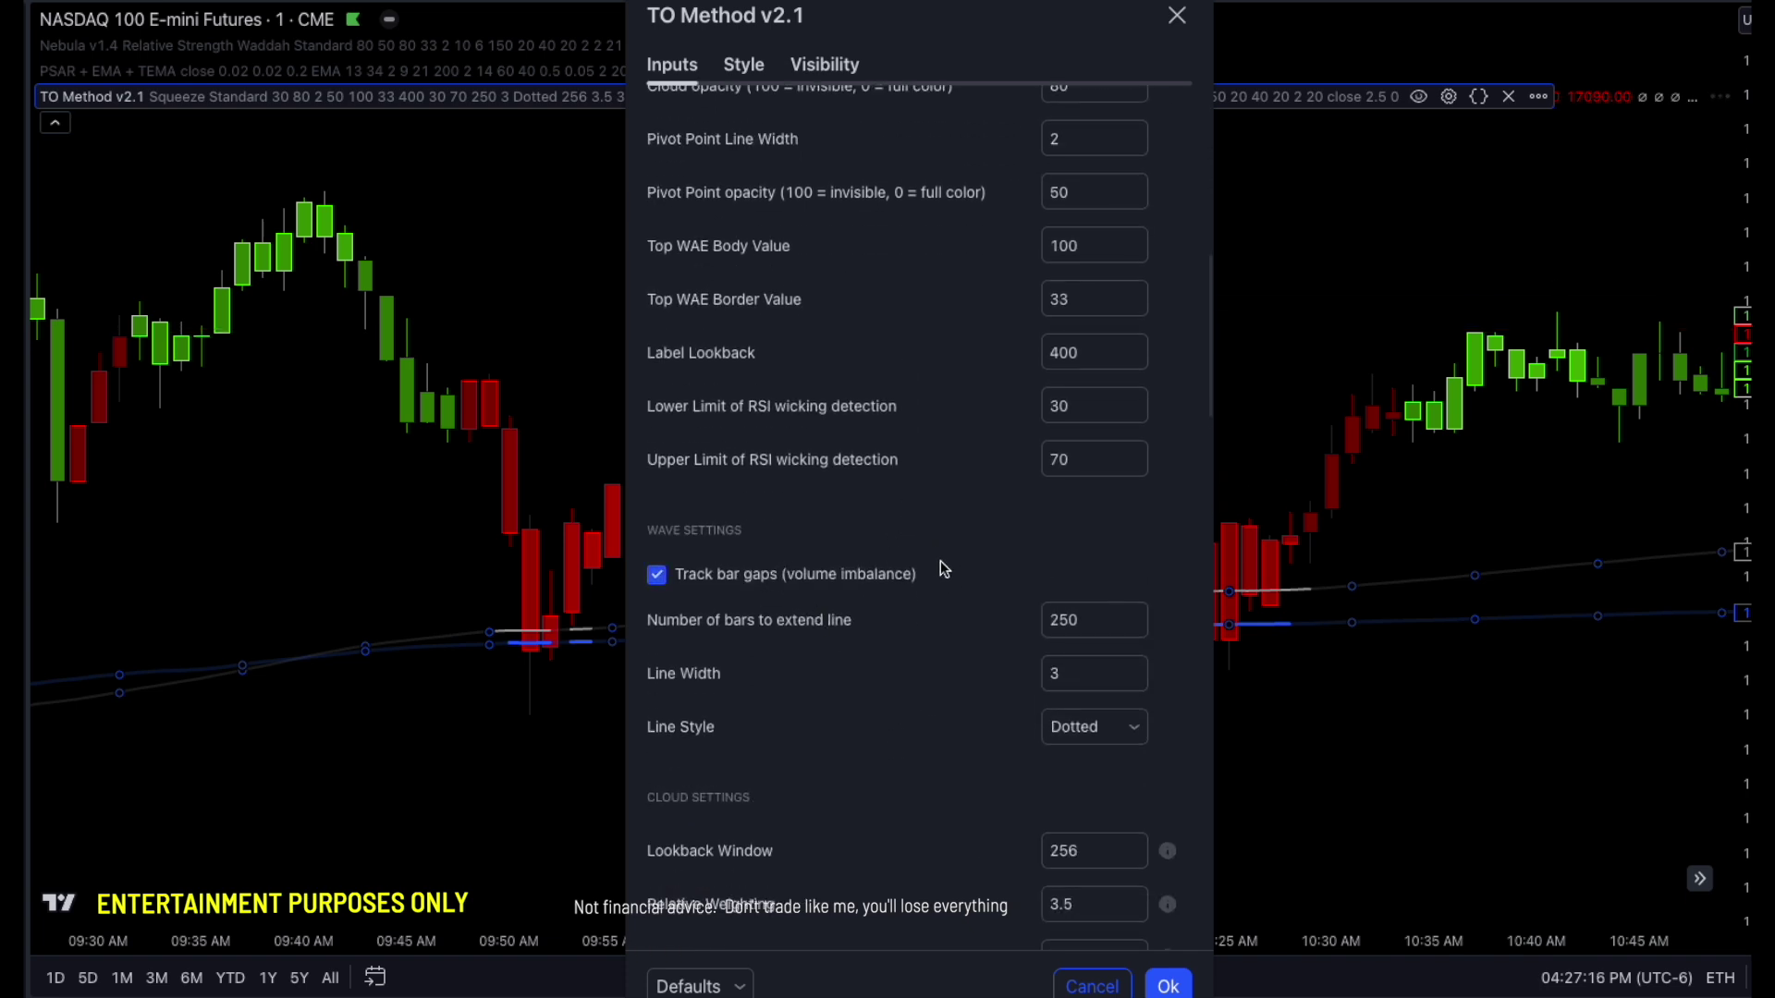
pyautogui.click(1172, 985)
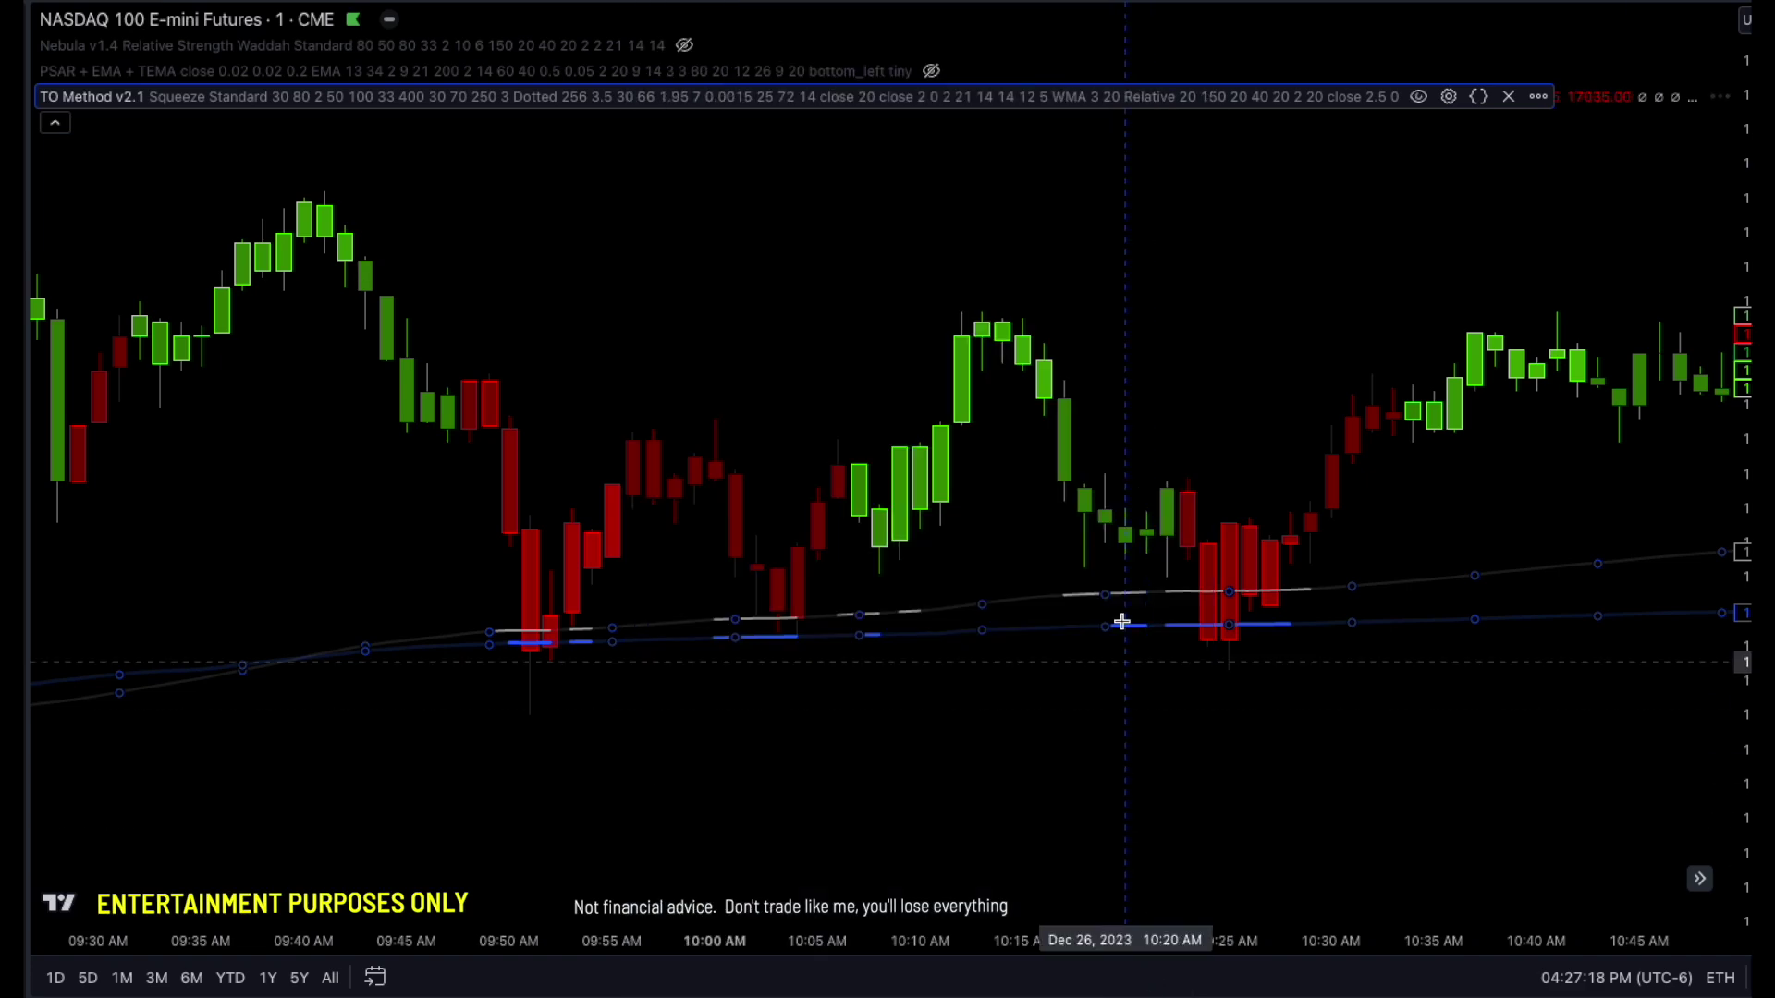
# - Start bar replay from 02:34 PM with the whole afternoon session in view
pyautogui.moveTo(1304, 250); pyautogui.dragTo(679, 323)
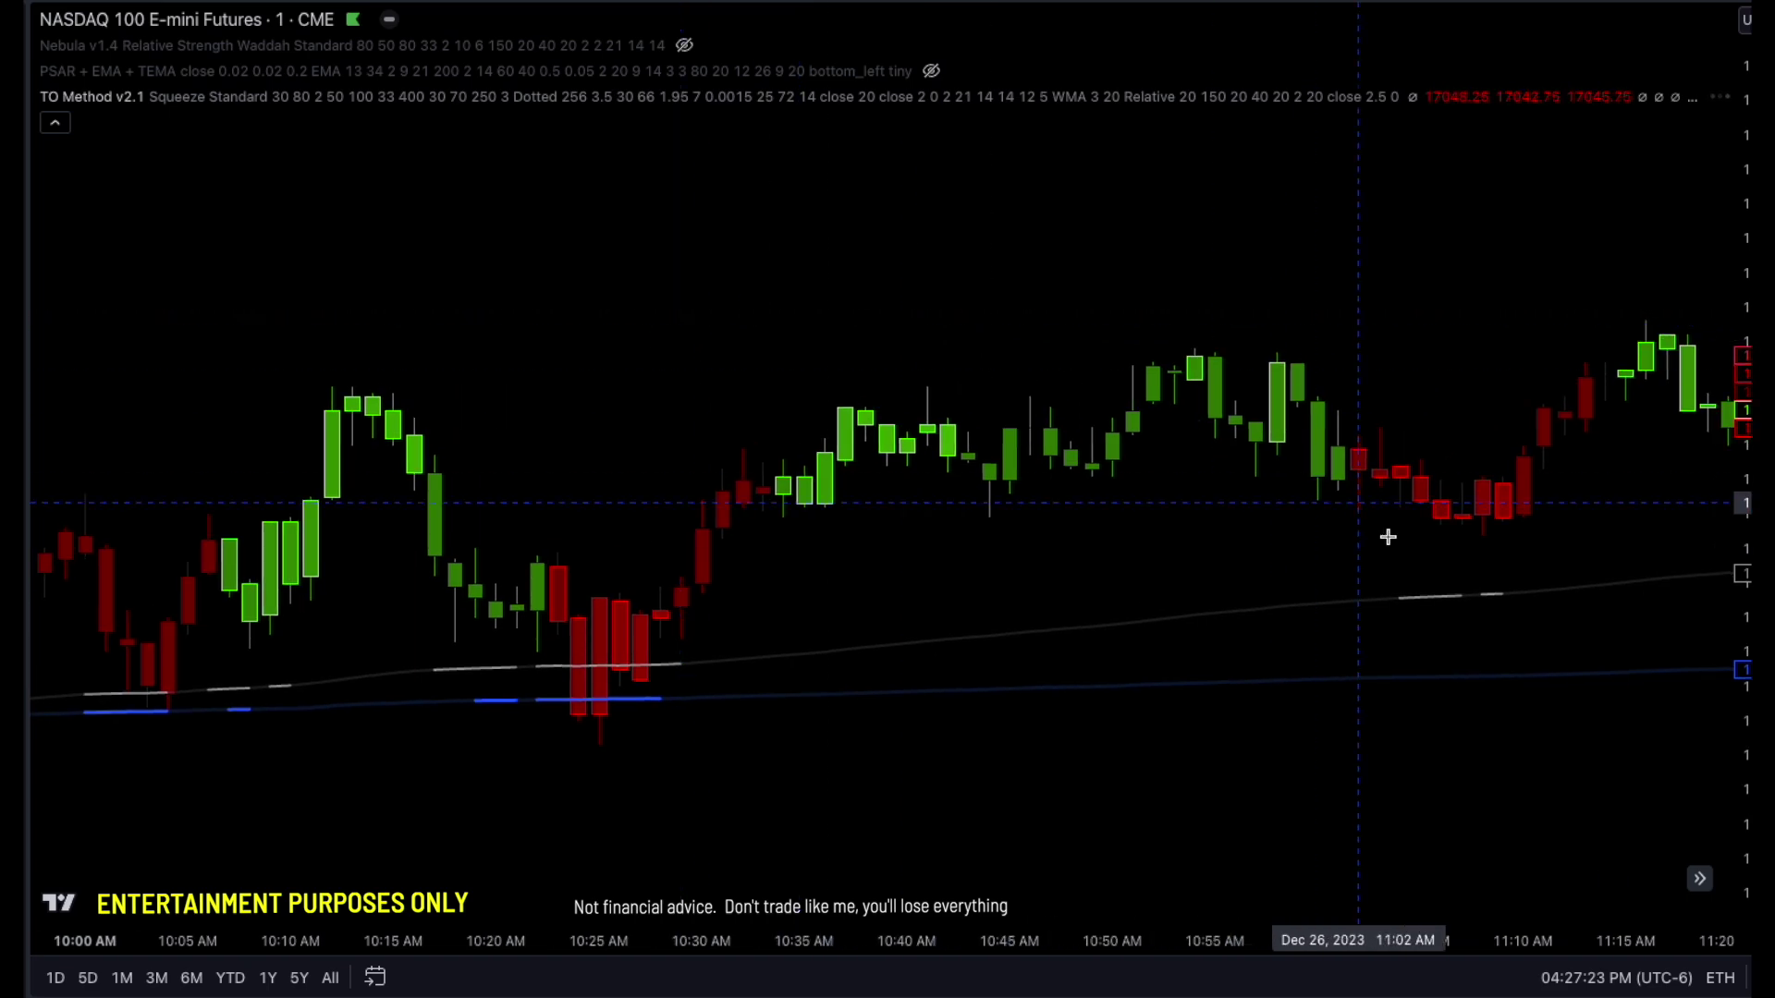
pyautogui.click(1702, 881)
pyautogui.moveTo(1155, 804); pyautogui.dragTo(1522, 697)
pyautogui.moveTo(348, 468); pyautogui.dragTo(904, 547)
pyautogui.click(1008, 2)
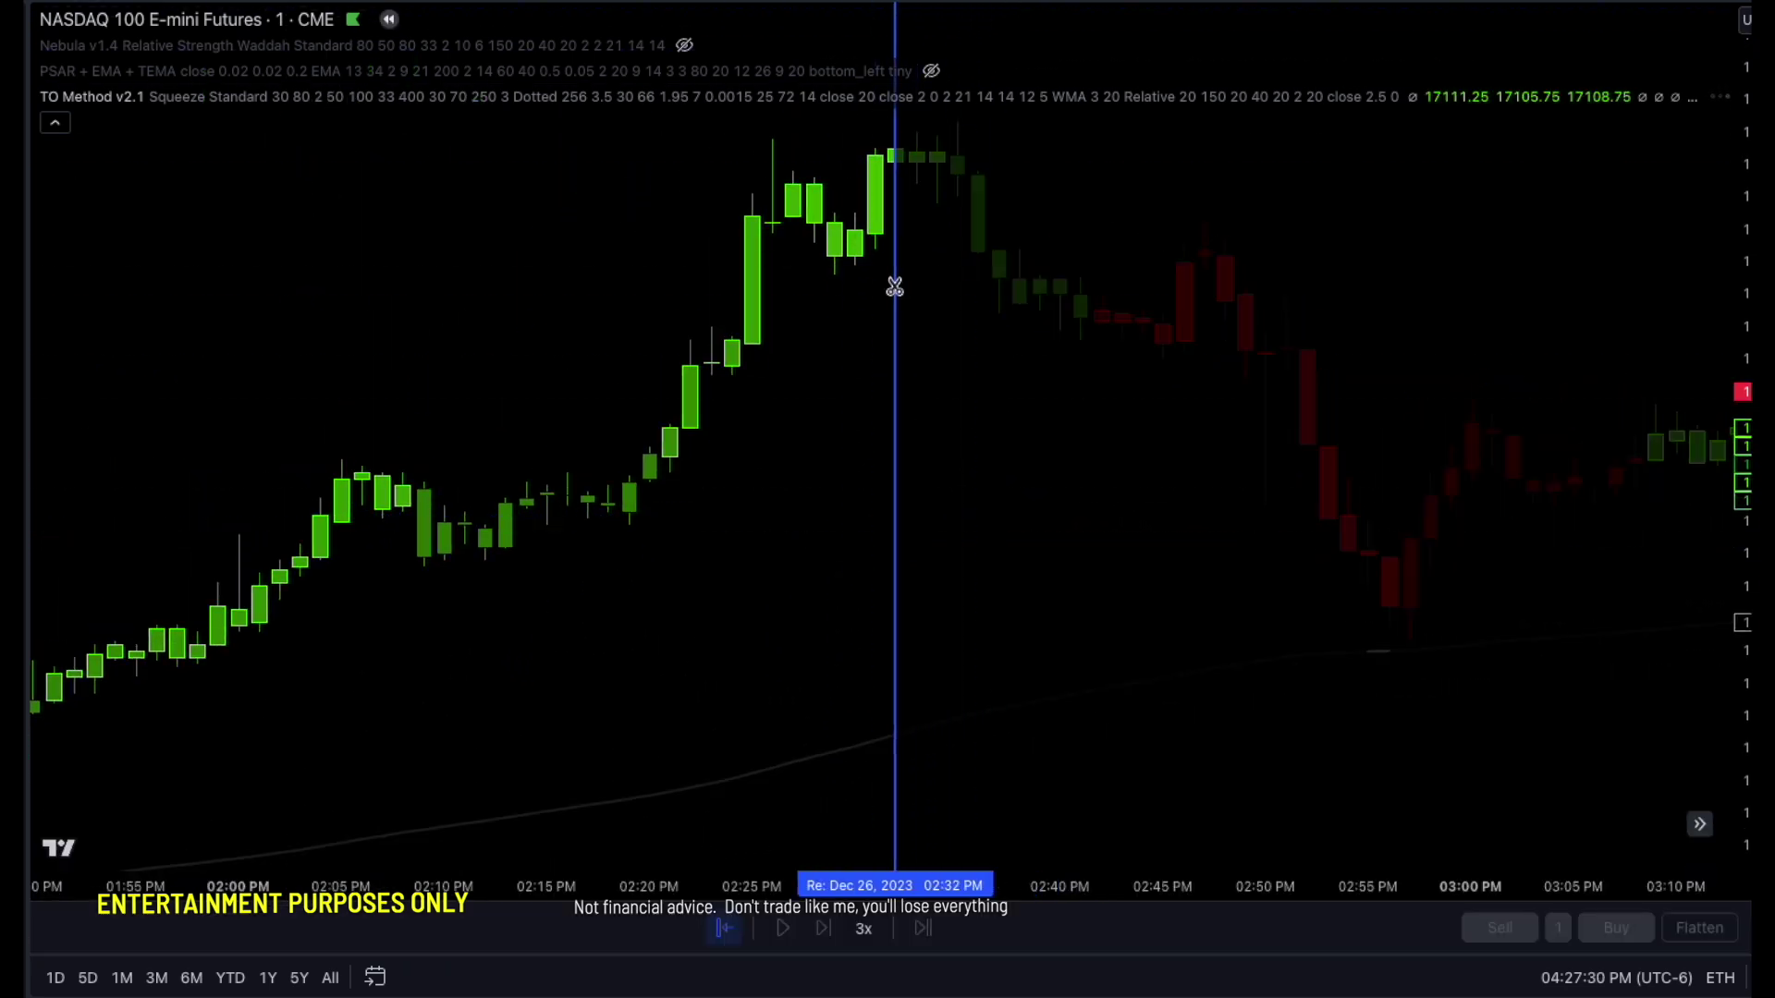
pyautogui.click(936, 518)
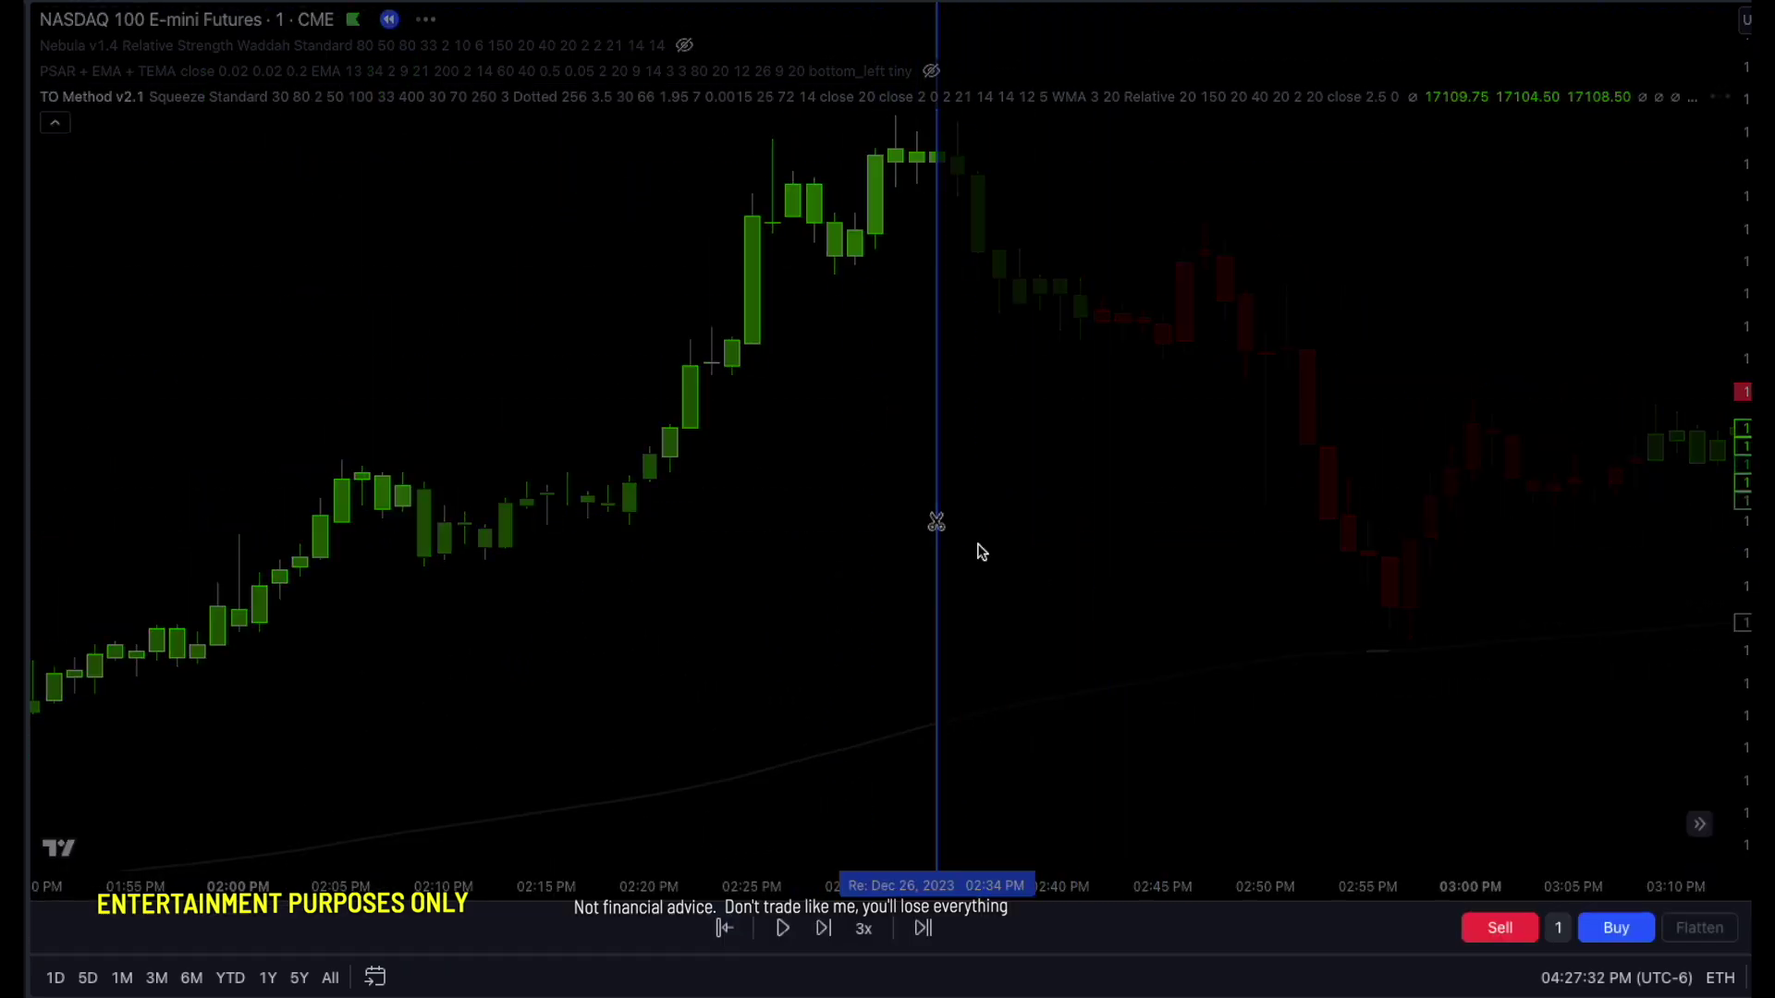
pyautogui.moveTo(1213, 583); pyautogui.dragTo(816, 487)
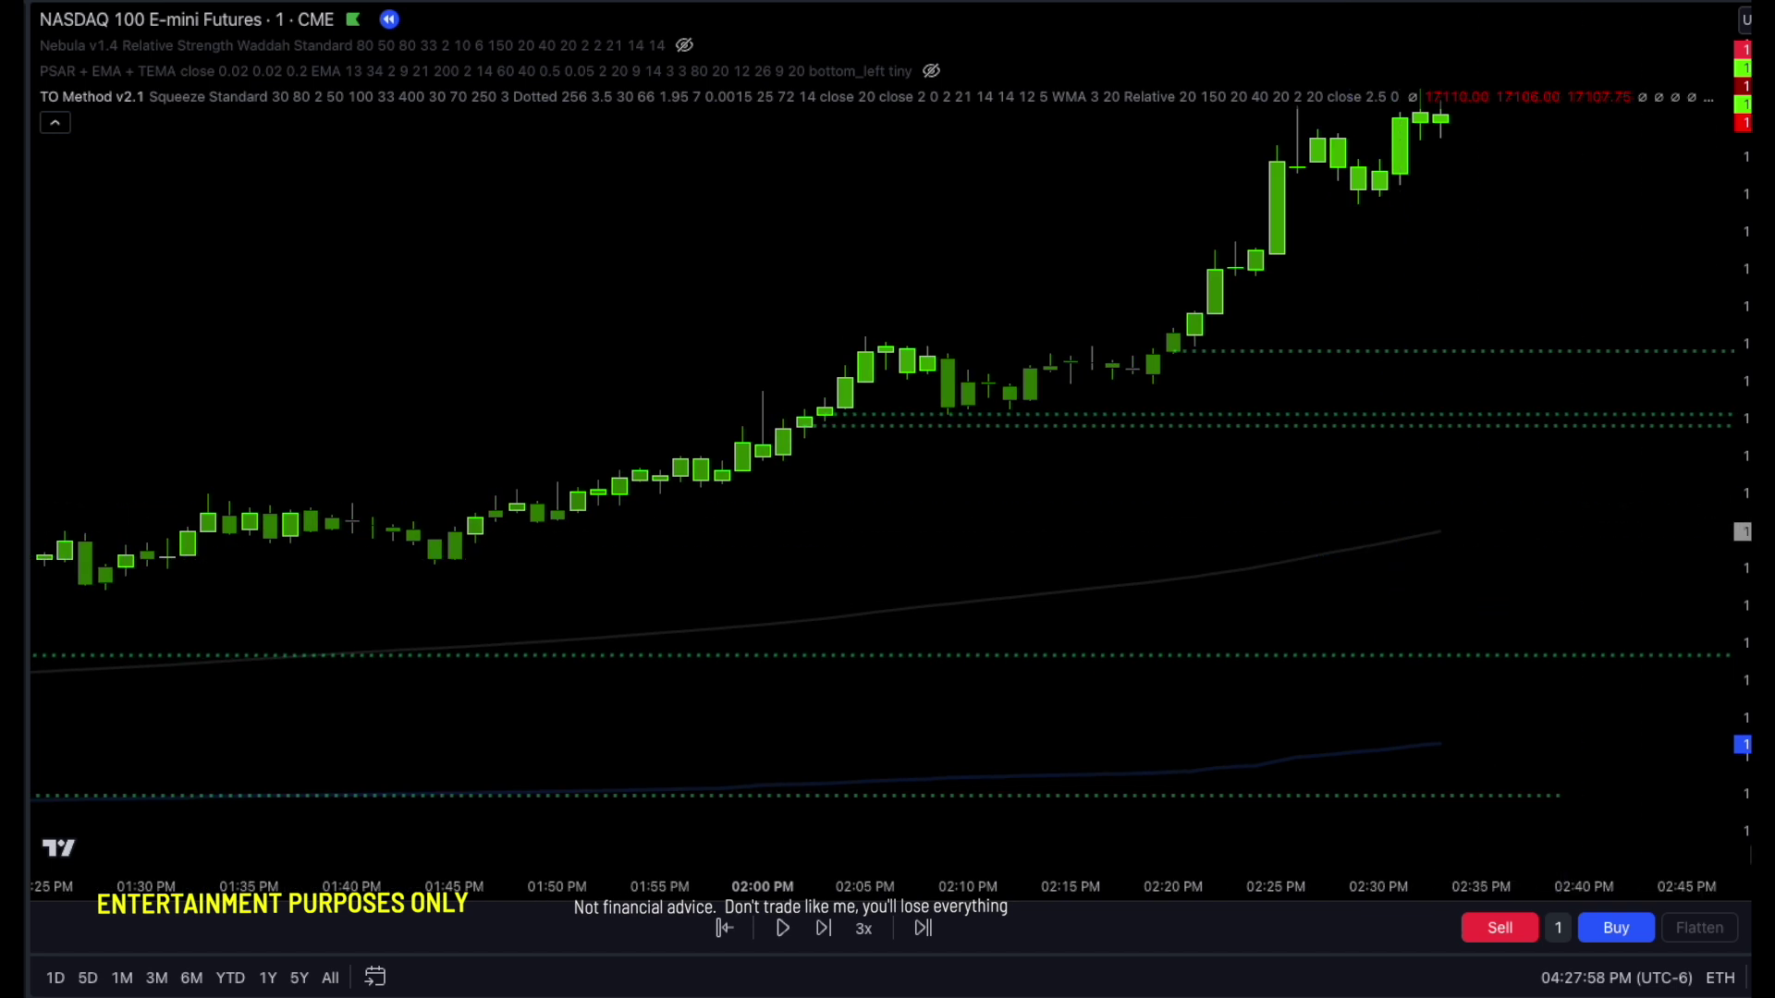
pyautogui.moveTo(1319, 348); pyautogui.dragTo(1439, 484)
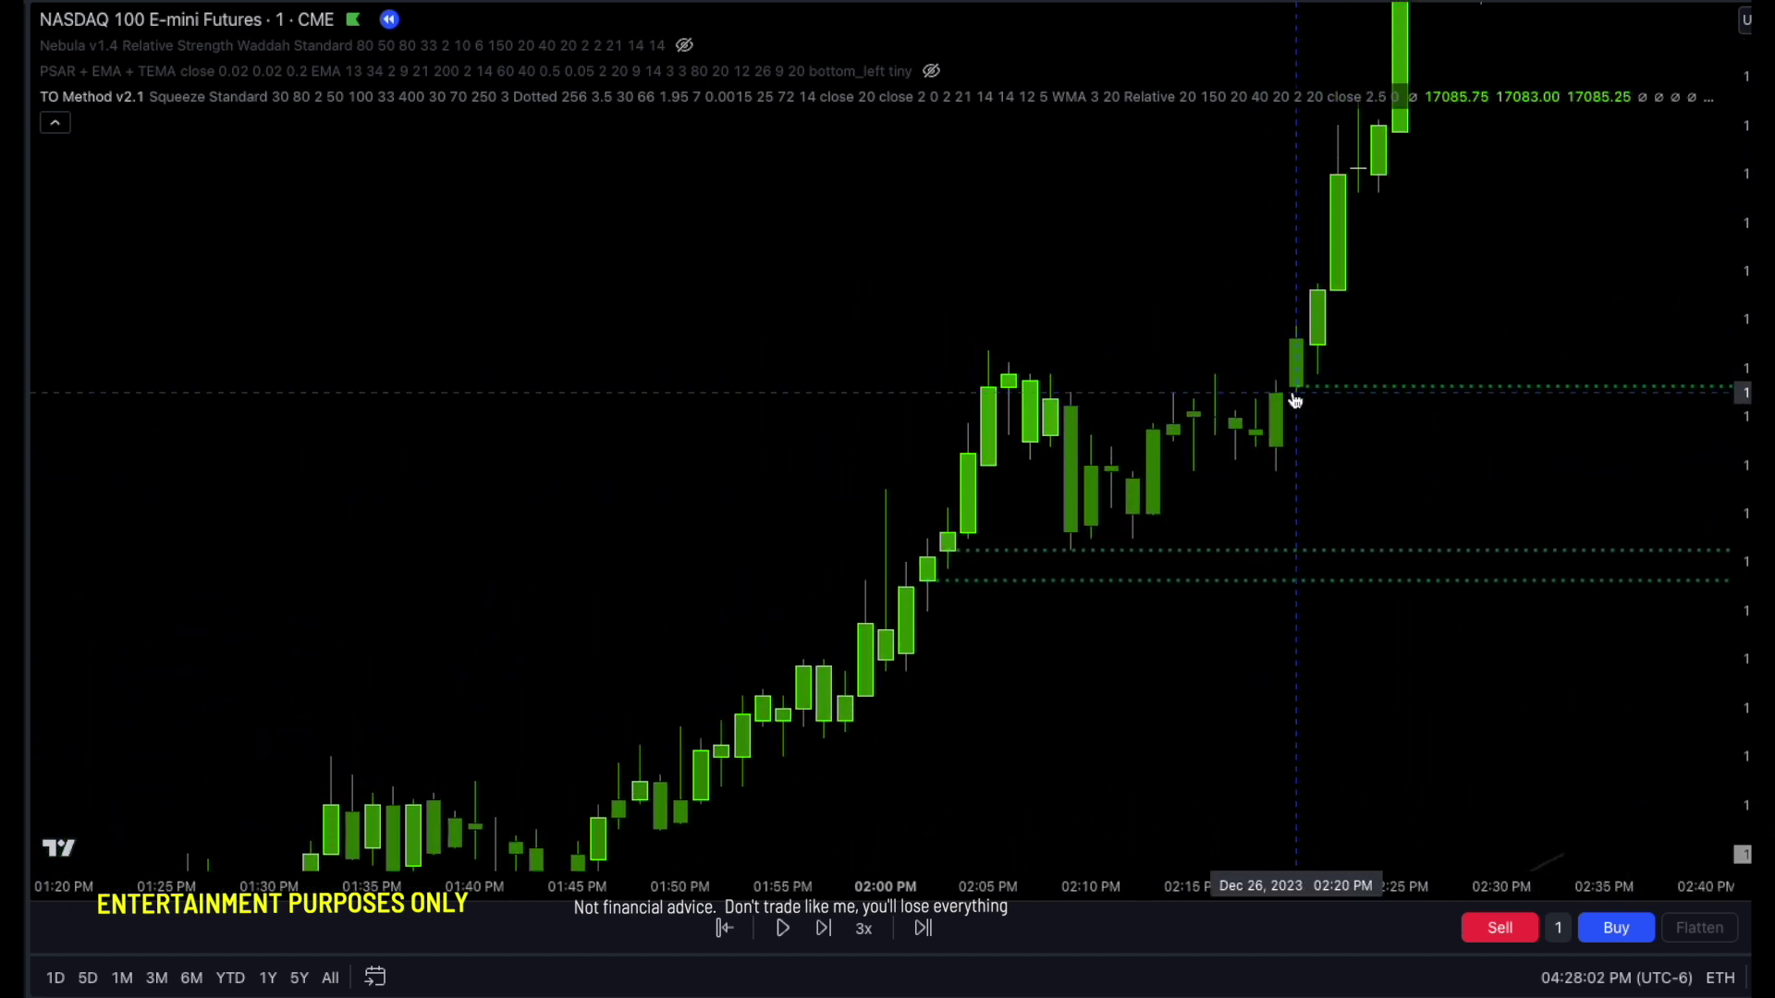
pyautogui.moveTo(1391, 408); pyautogui.dragTo(864, 400)
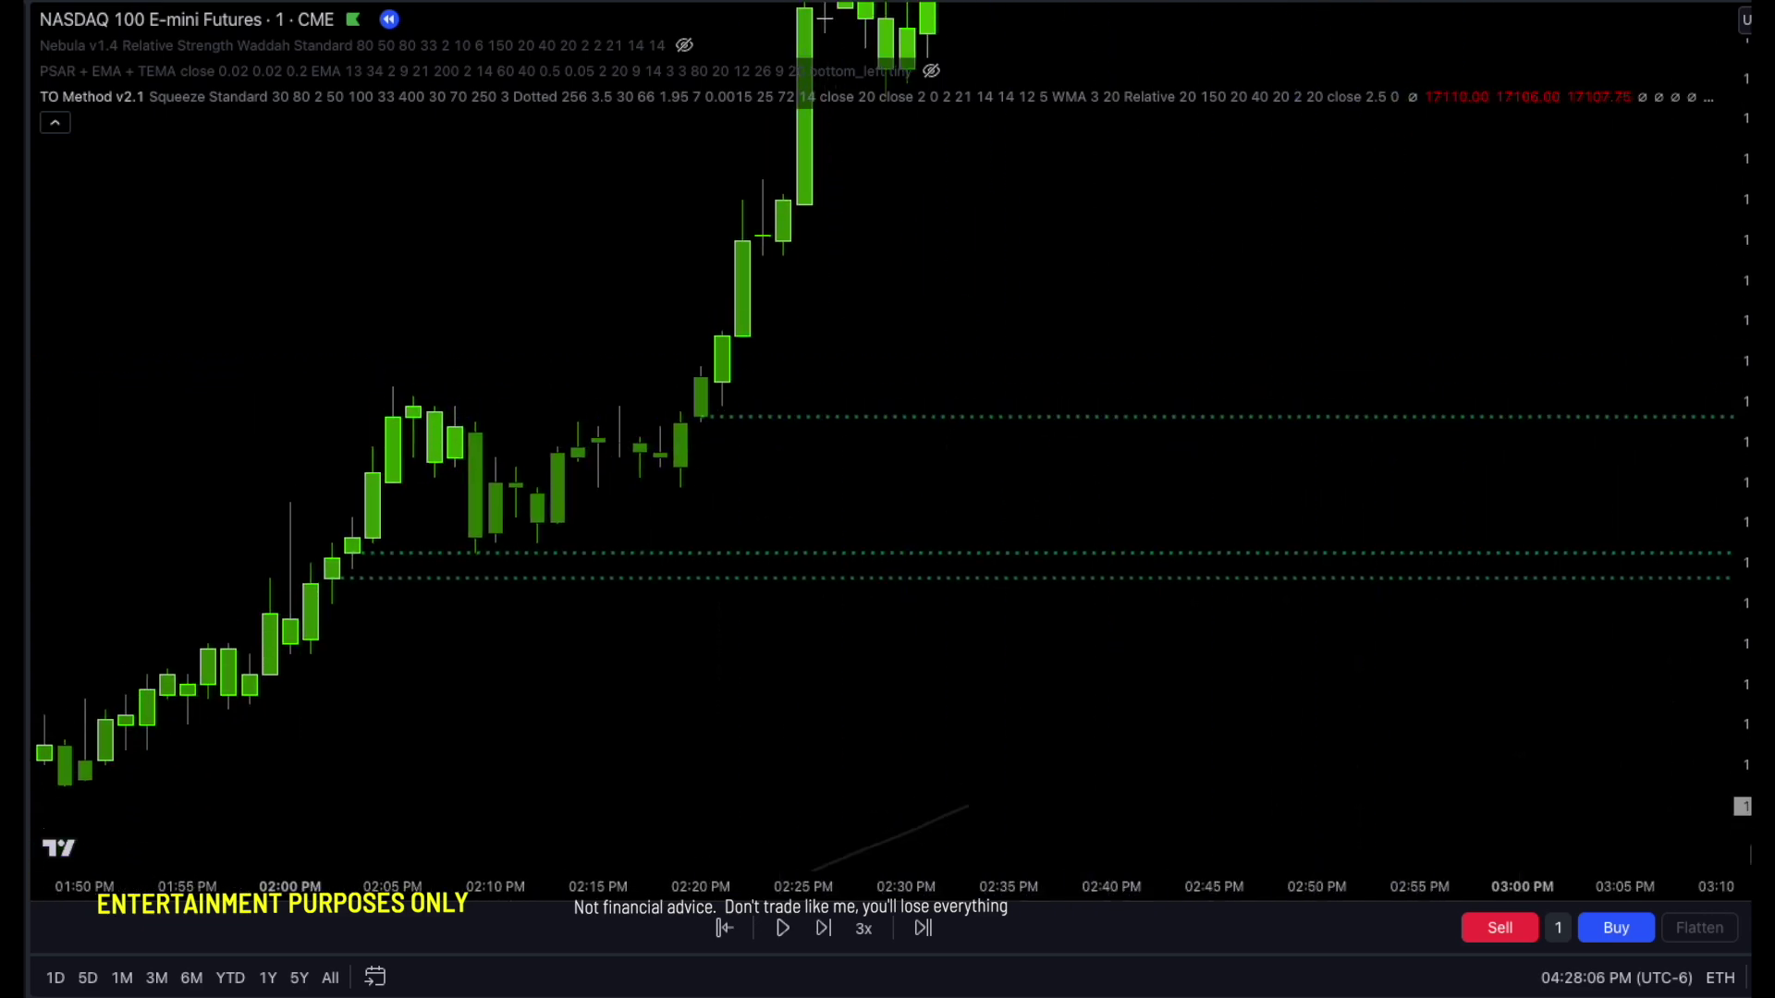
pyautogui.scroll(-2, 1335, 440)
pyautogui.moveTo(1335, 440); pyautogui.dragTo(1173, 360)
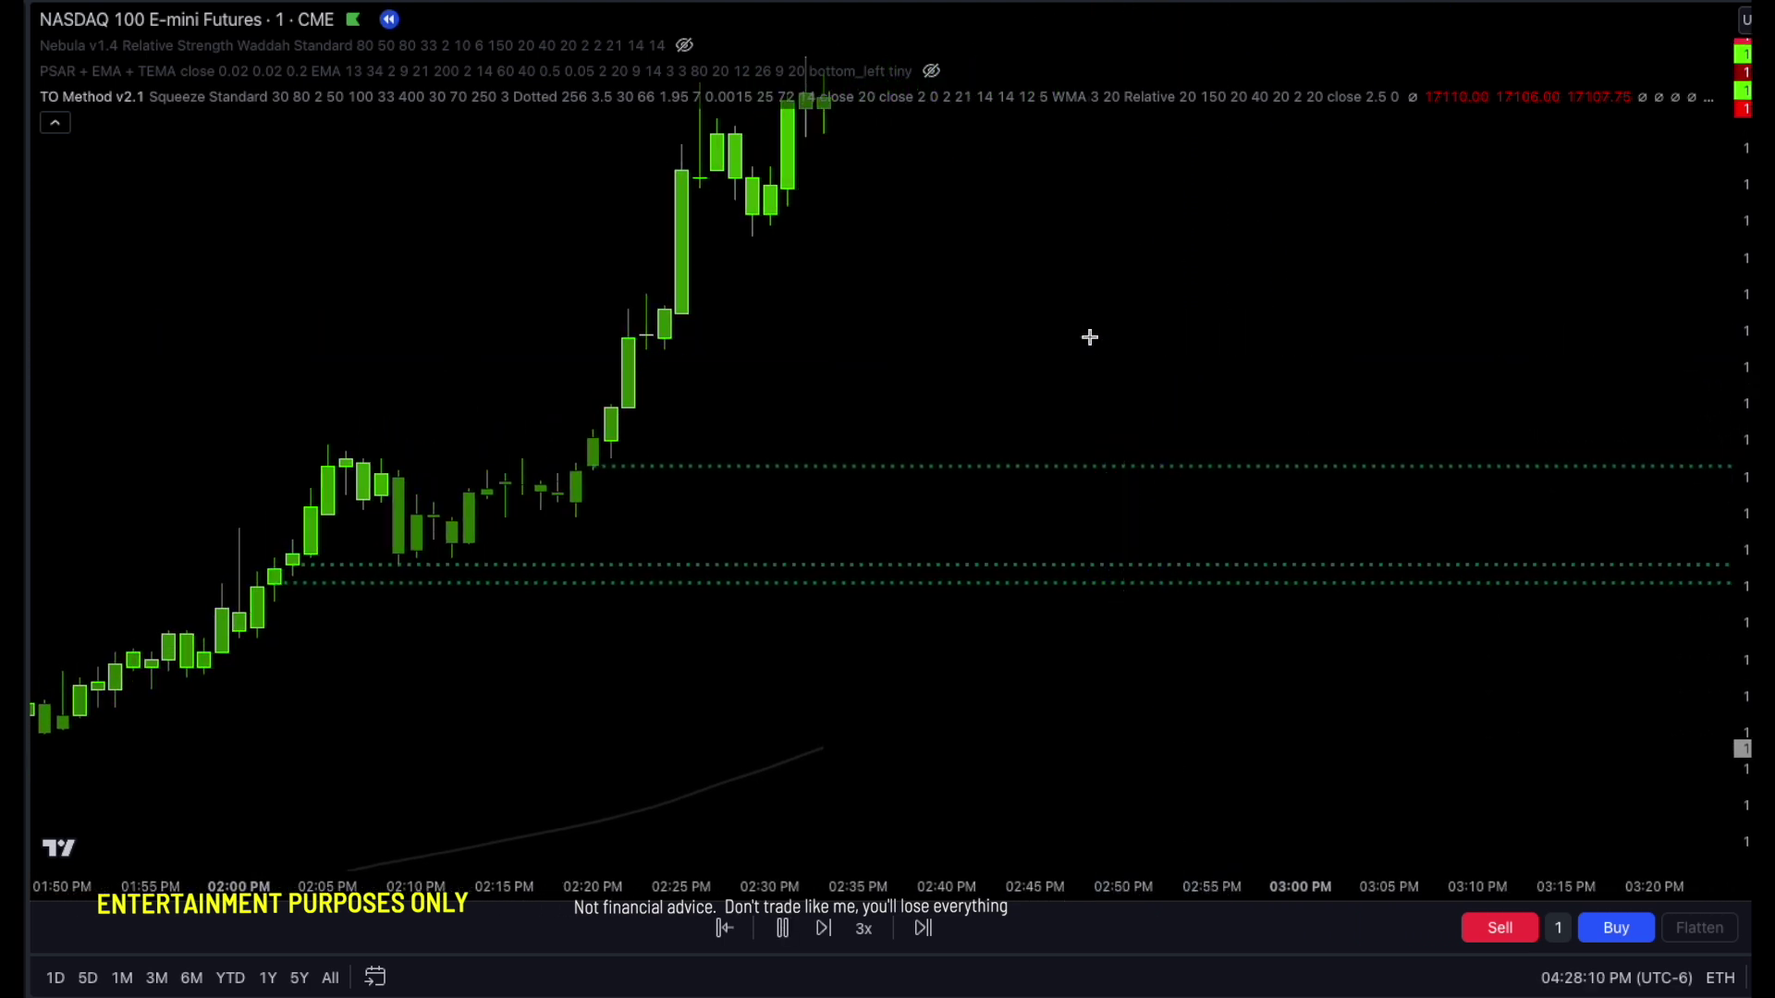
# - Play and pause the bar replay twice, advancing candles past 03:00 PM
pyautogui.hotkey('shift', 'Down')
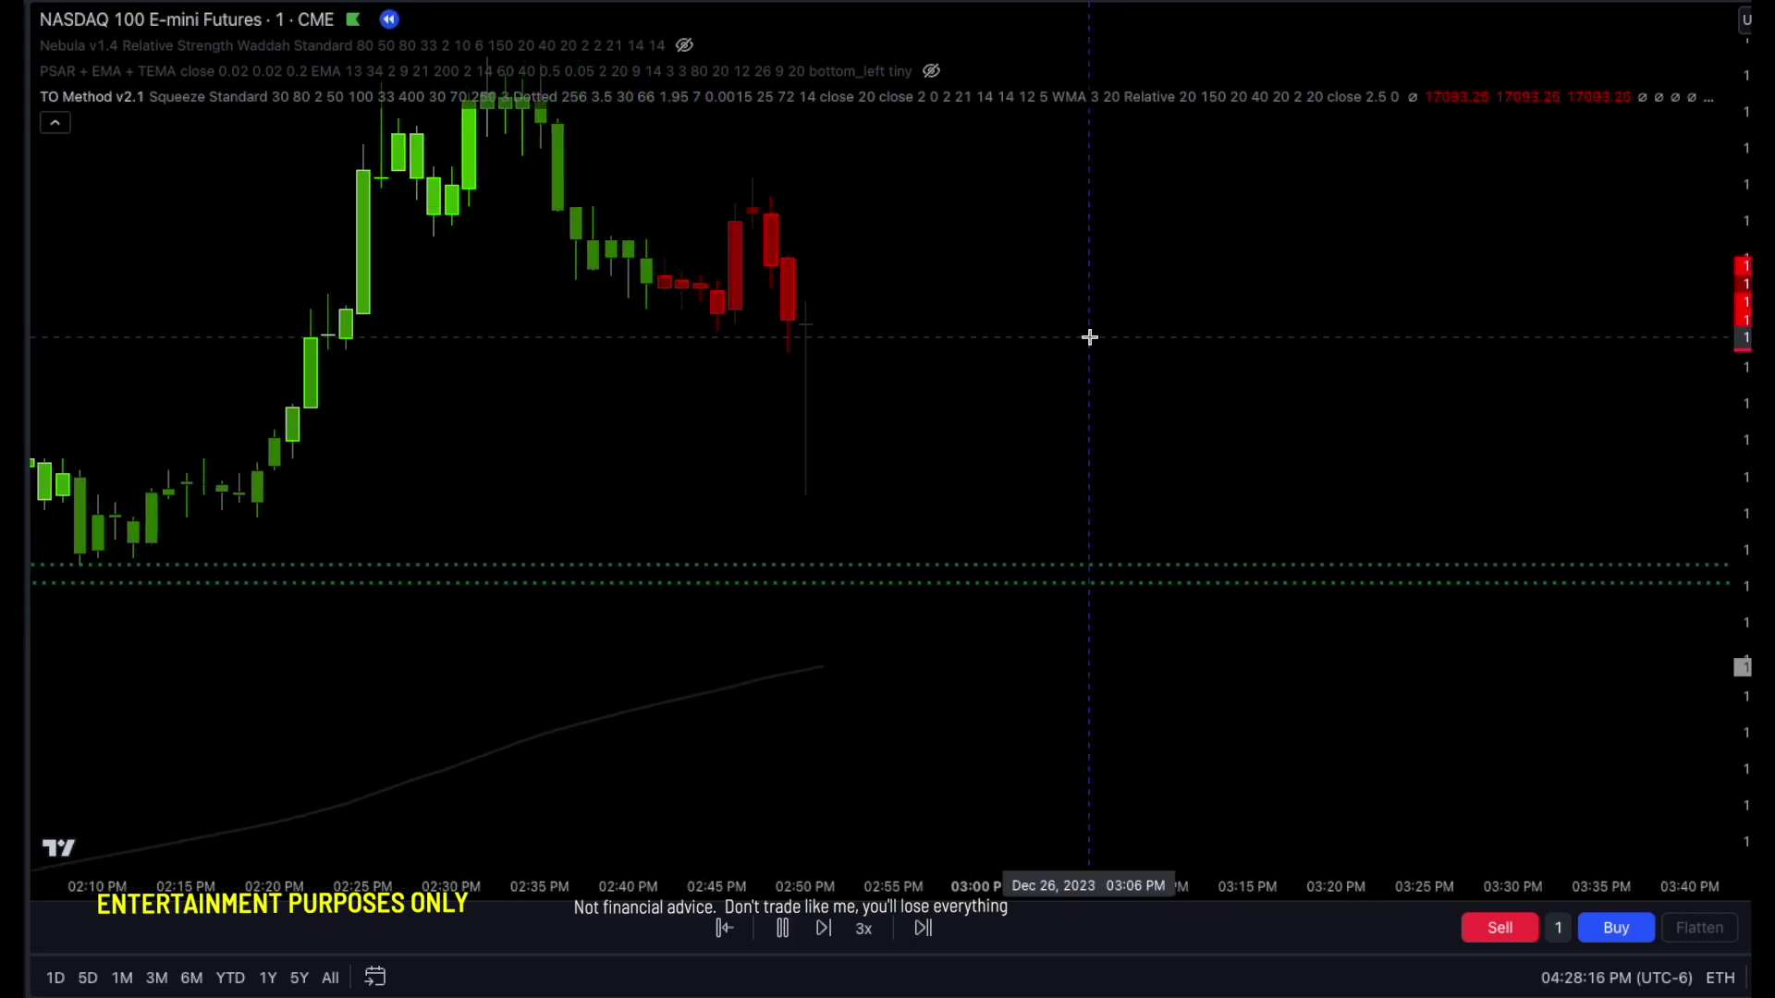
pyautogui.hotkey('shift', 'Down')
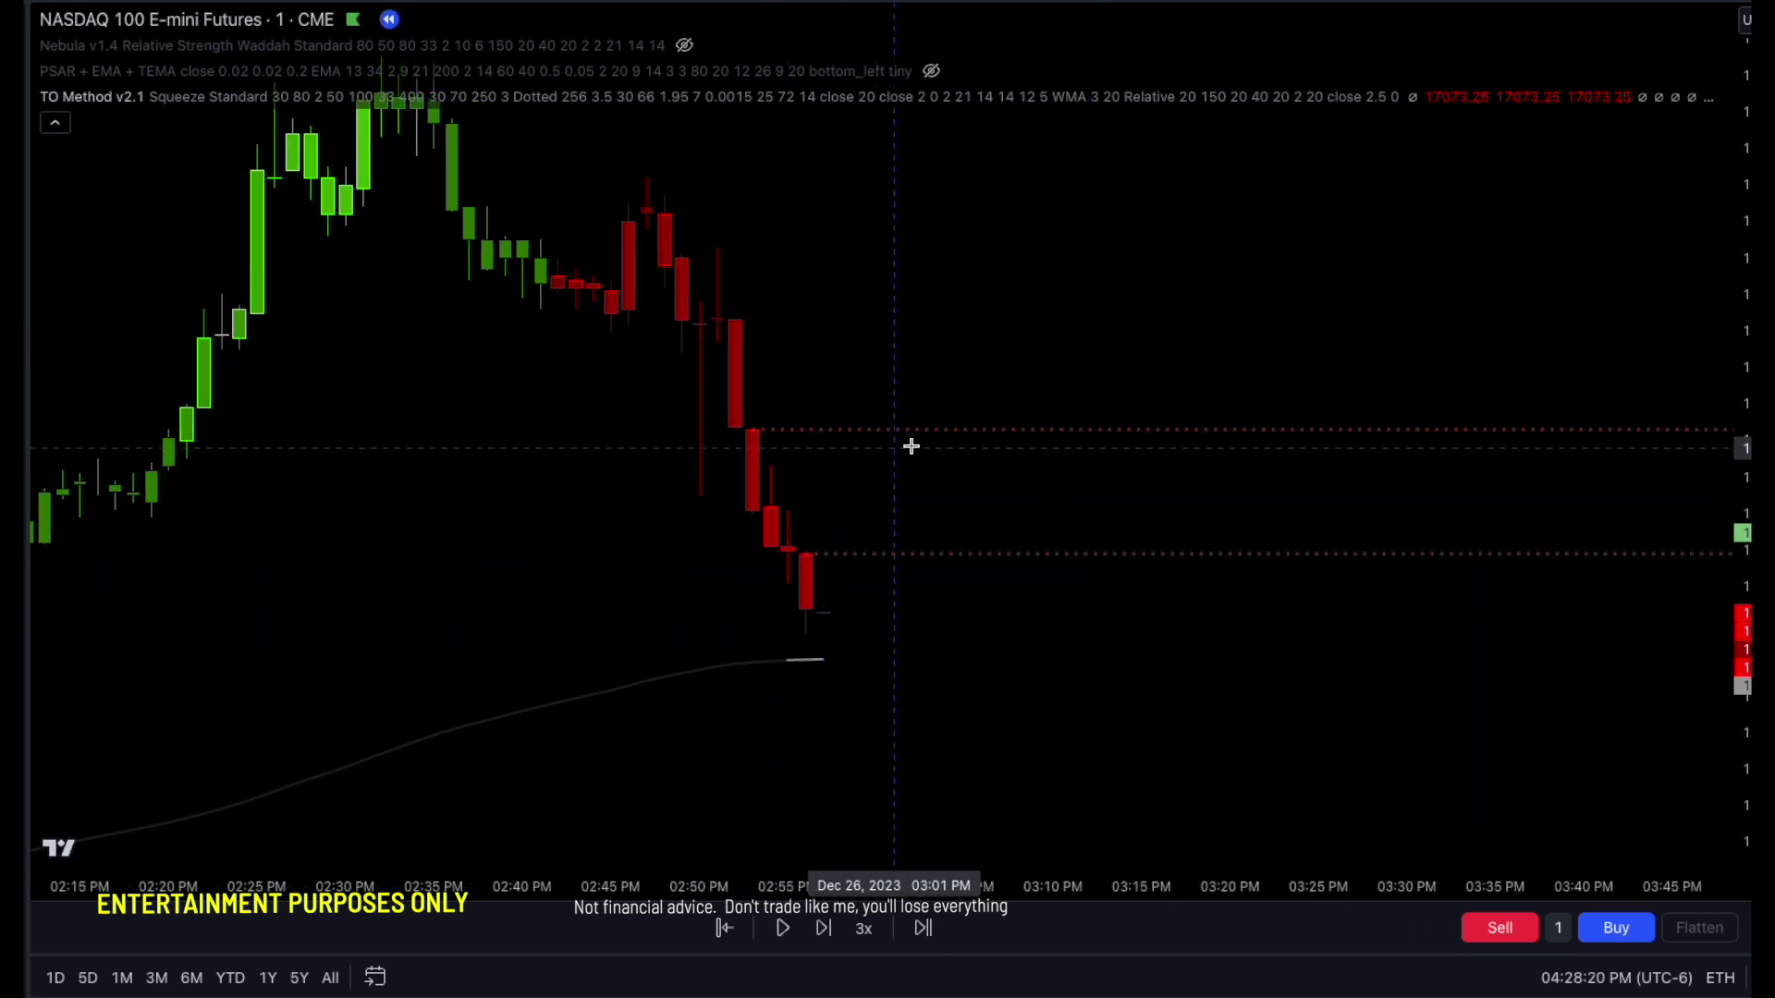
pyautogui.hotkey('shift', 'Down')
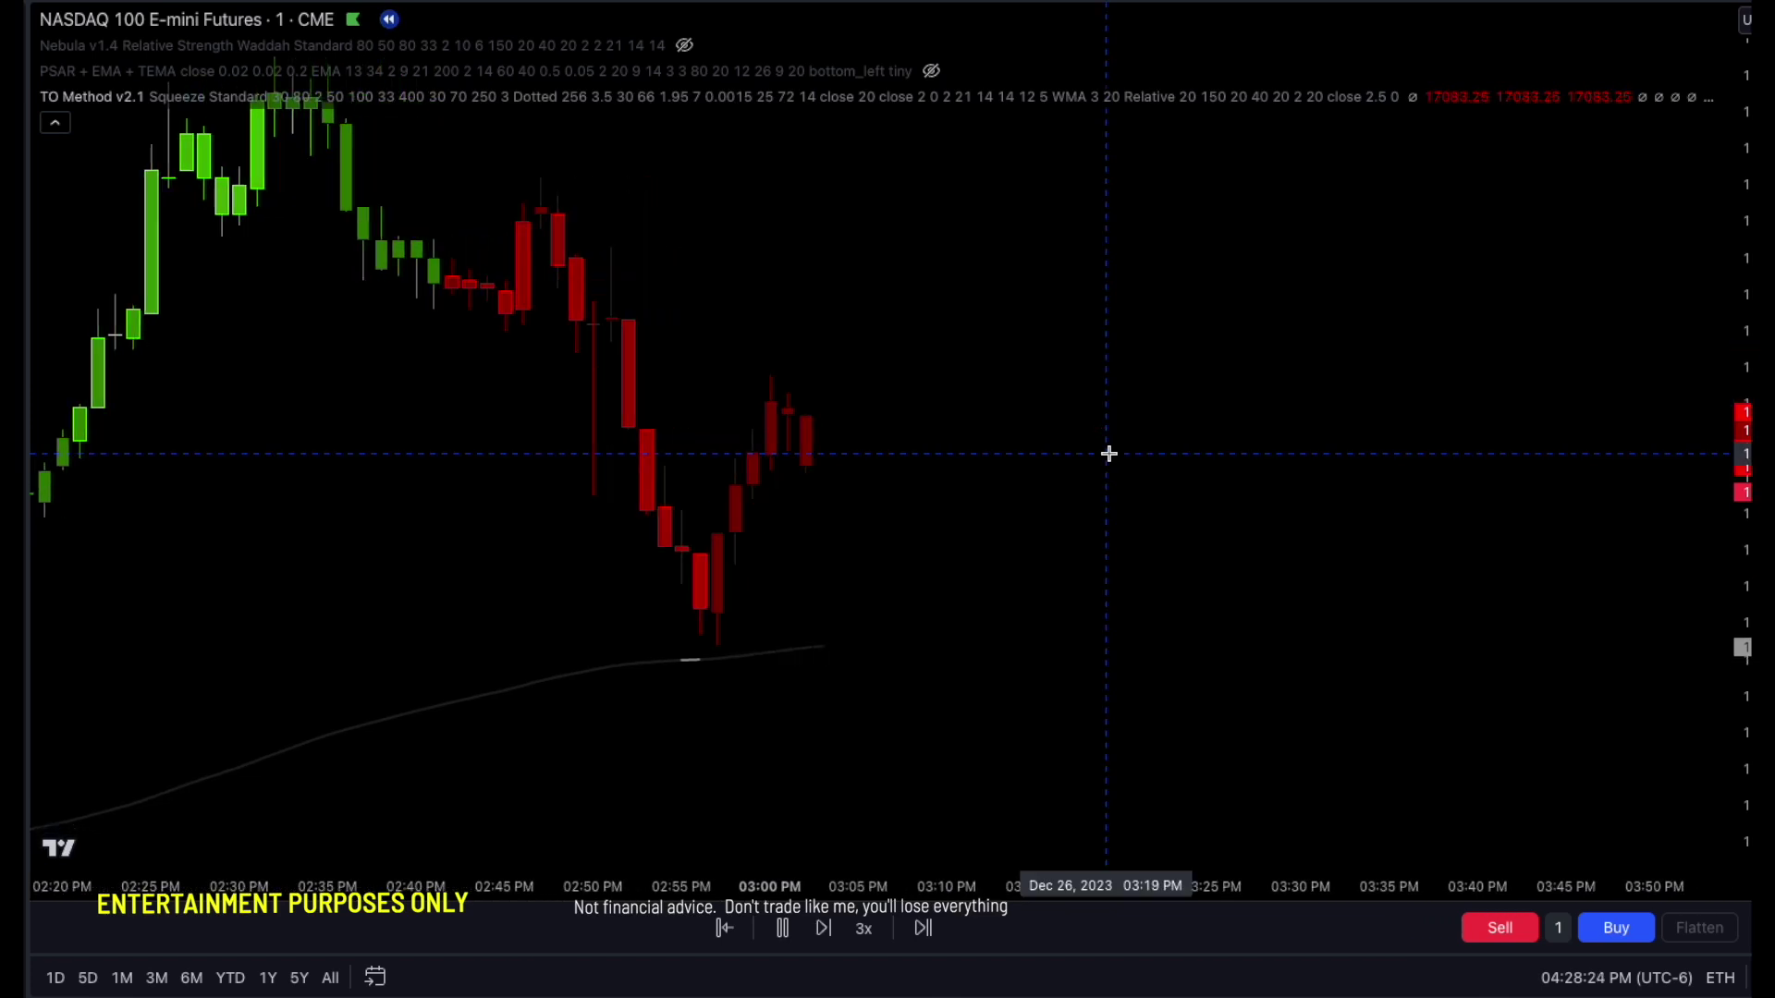
pyautogui.hotkey('shift', 'Down')
pyautogui.moveTo(939, 336); pyautogui.dragTo(1079, 351)
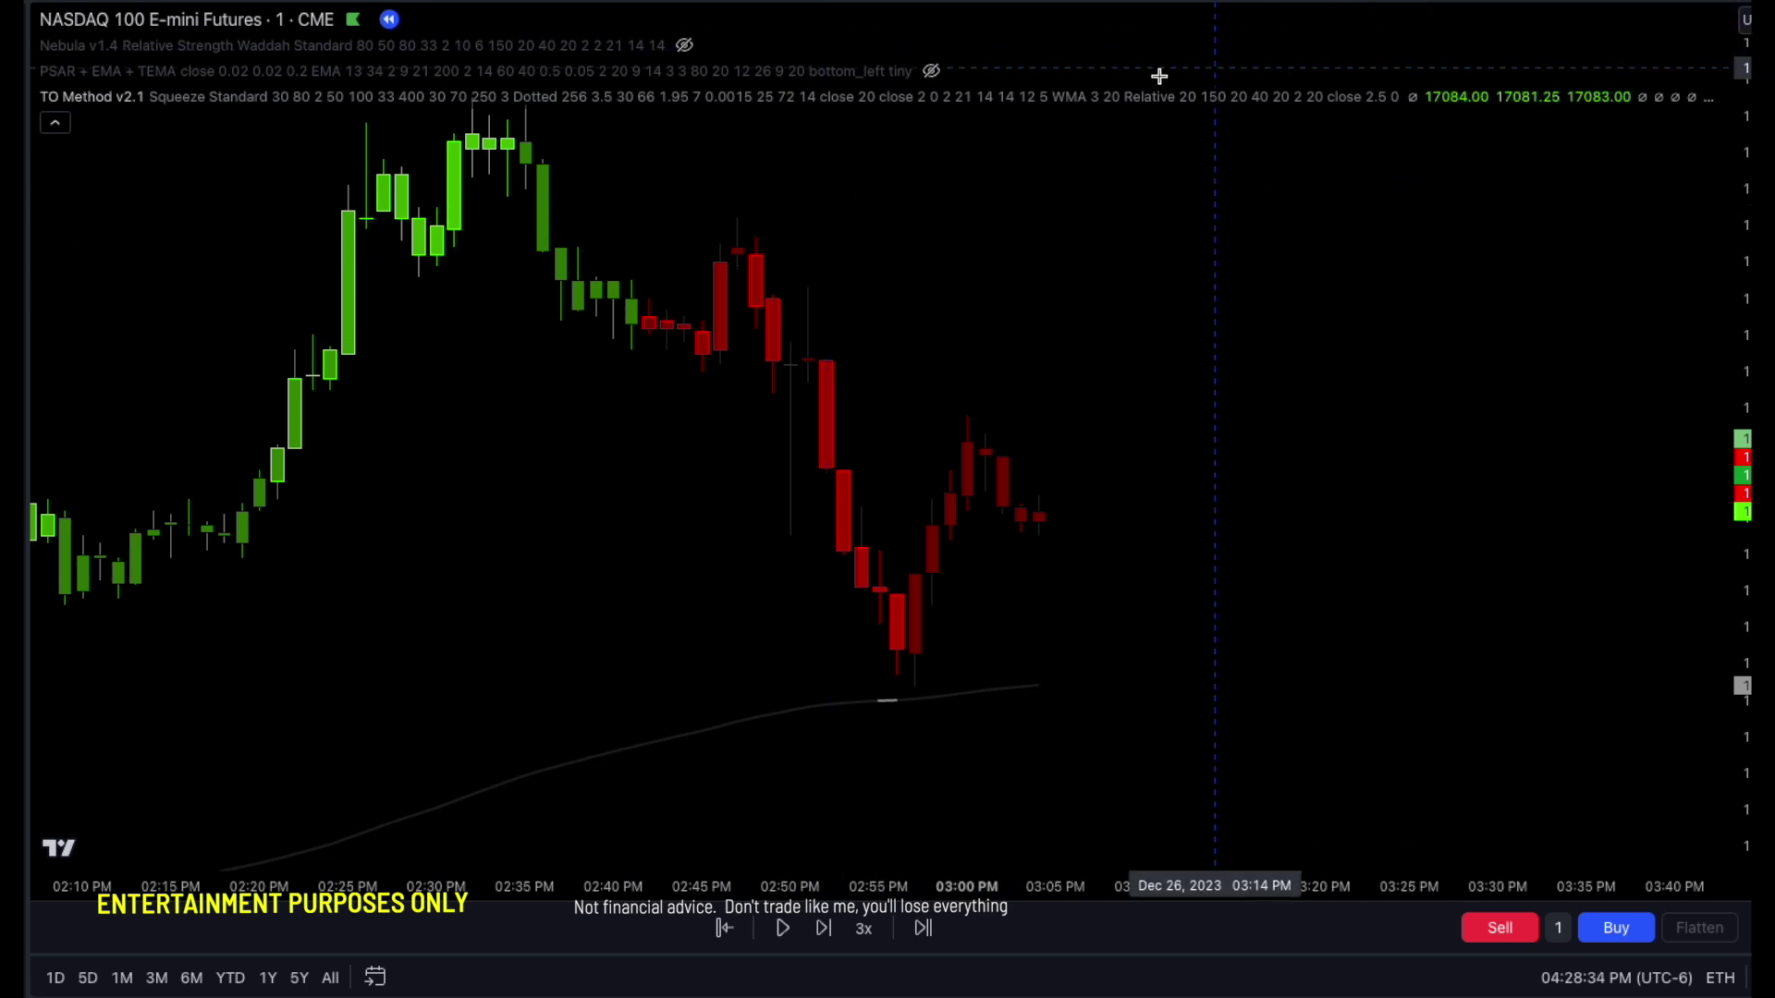
# - Set TO Method v2.1 cloud opacity to 90, enable Show Trampoline, and apply
pyautogui.click(1449, 97)
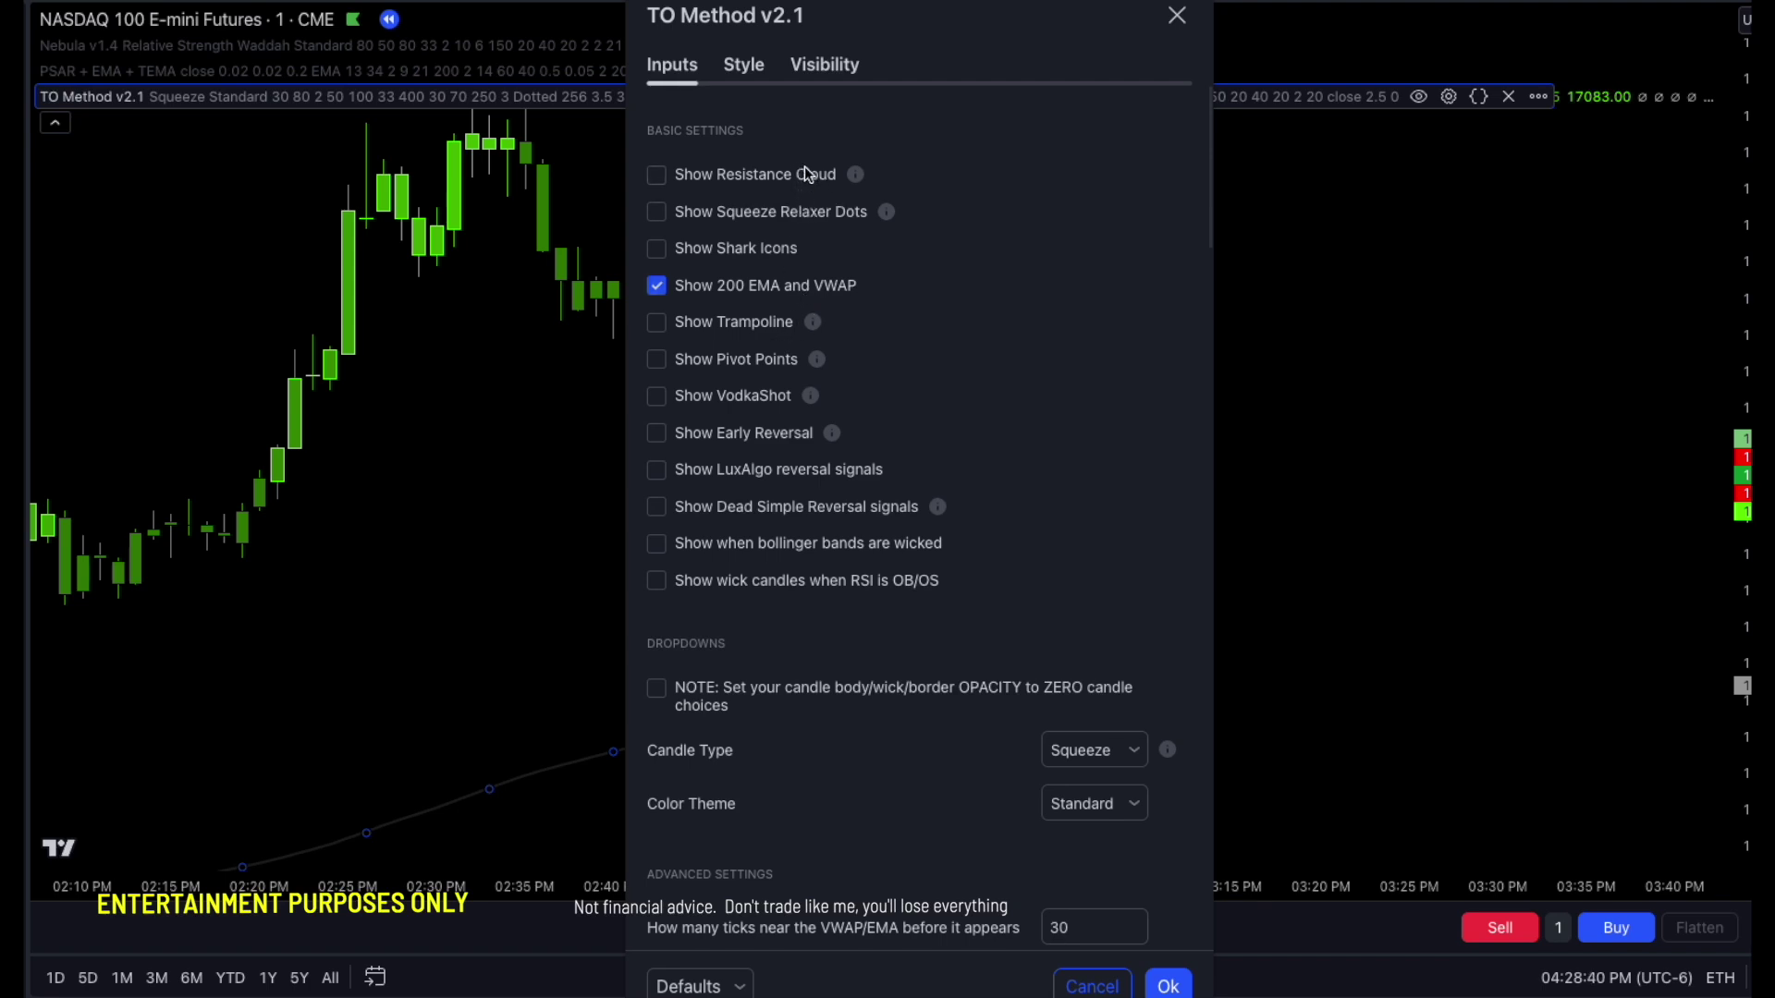
pyautogui.scroll(-5, 956, 702)
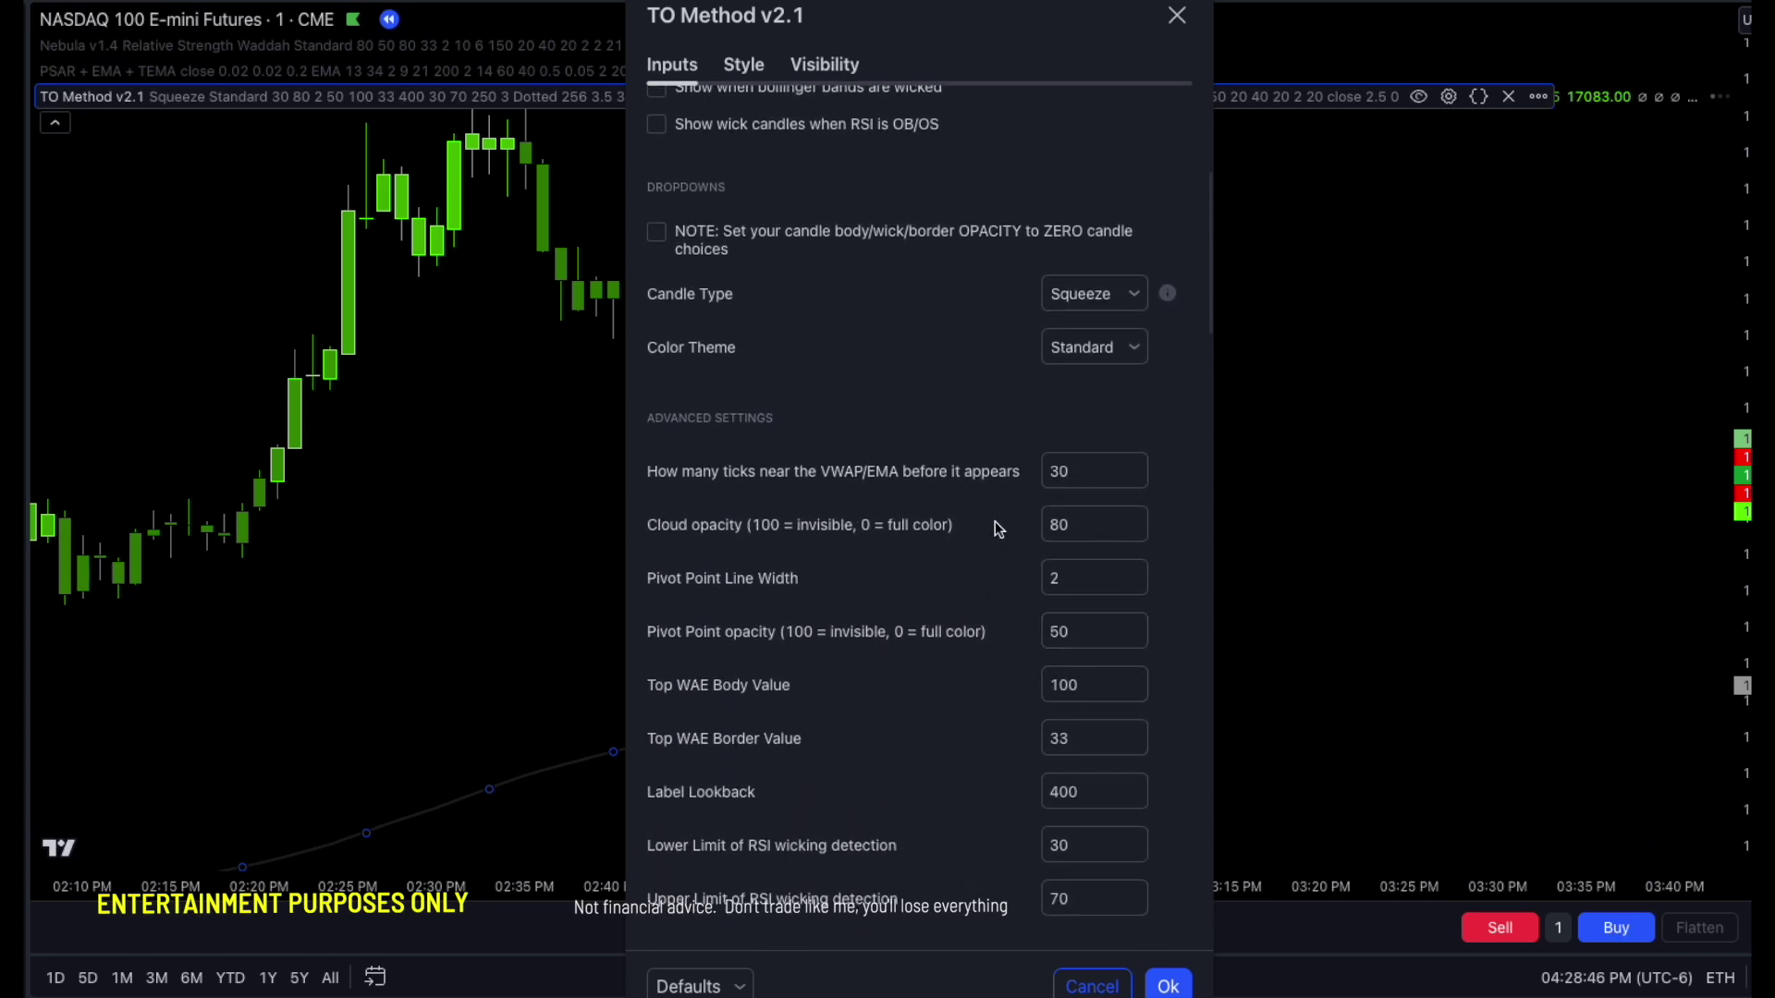
pyautogui.doubleClick(1078, 525)
pyautogui.scroll(5, 845, 269)
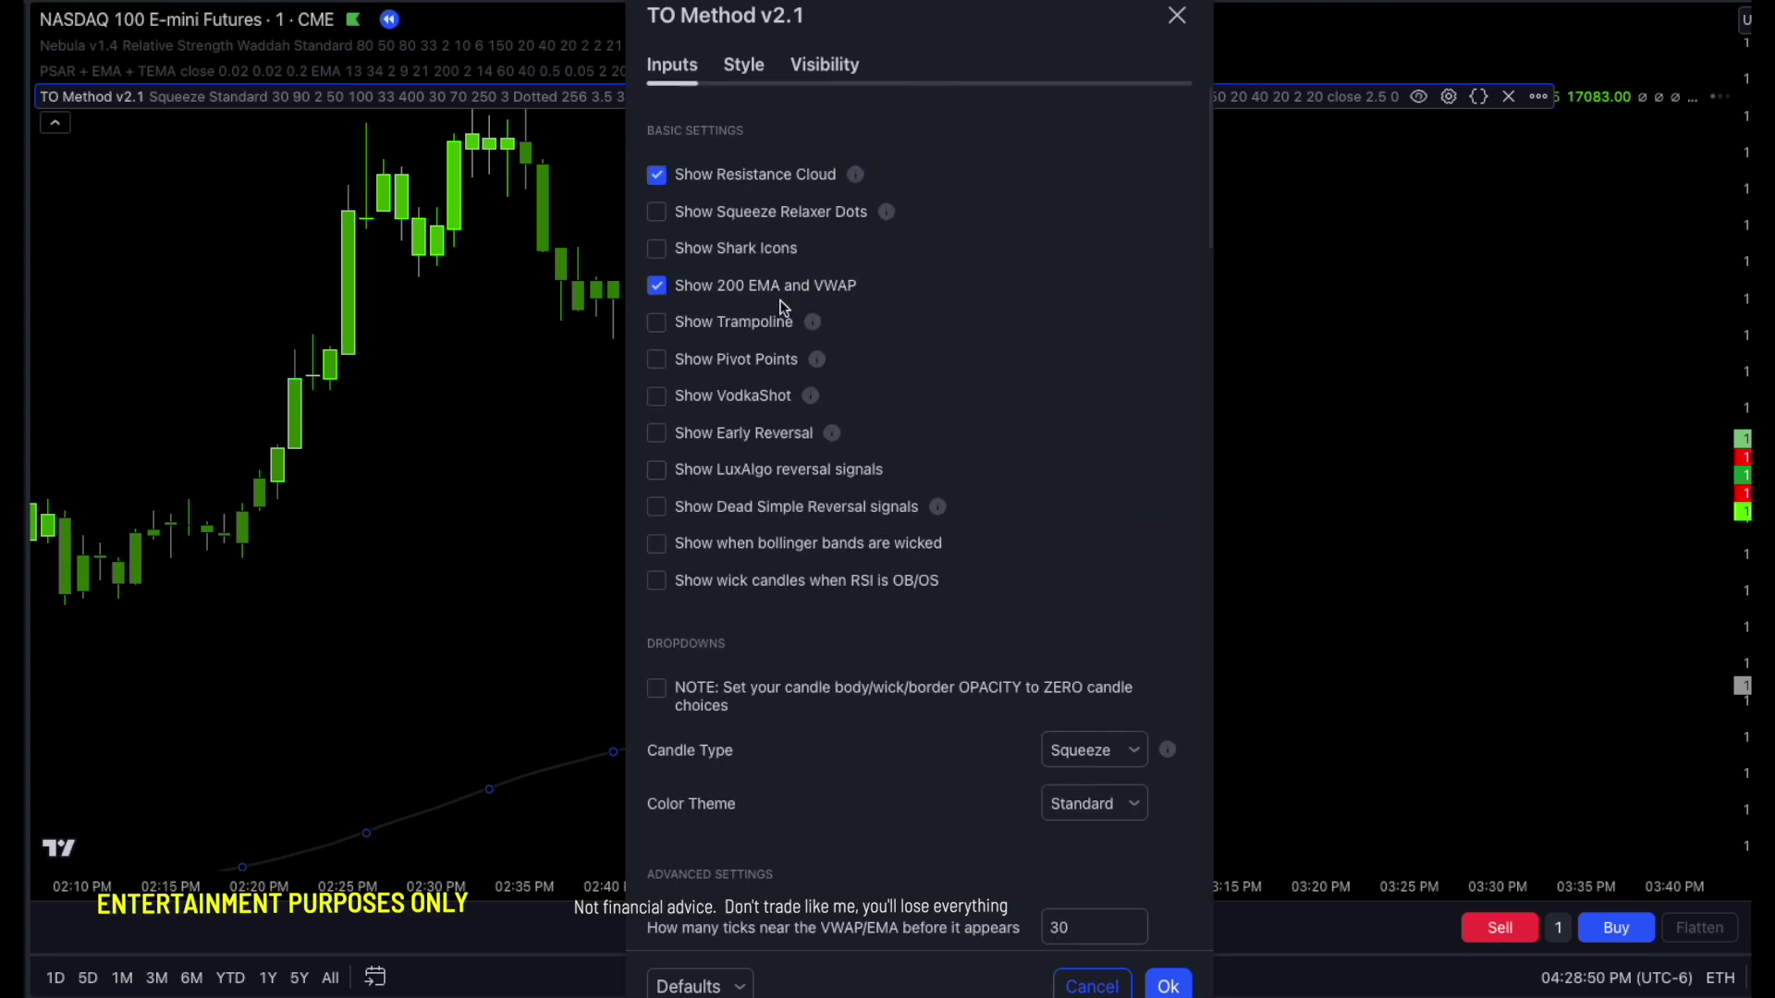
pyautogui.click(740, 325)
pyautogui.click(1168, 986)
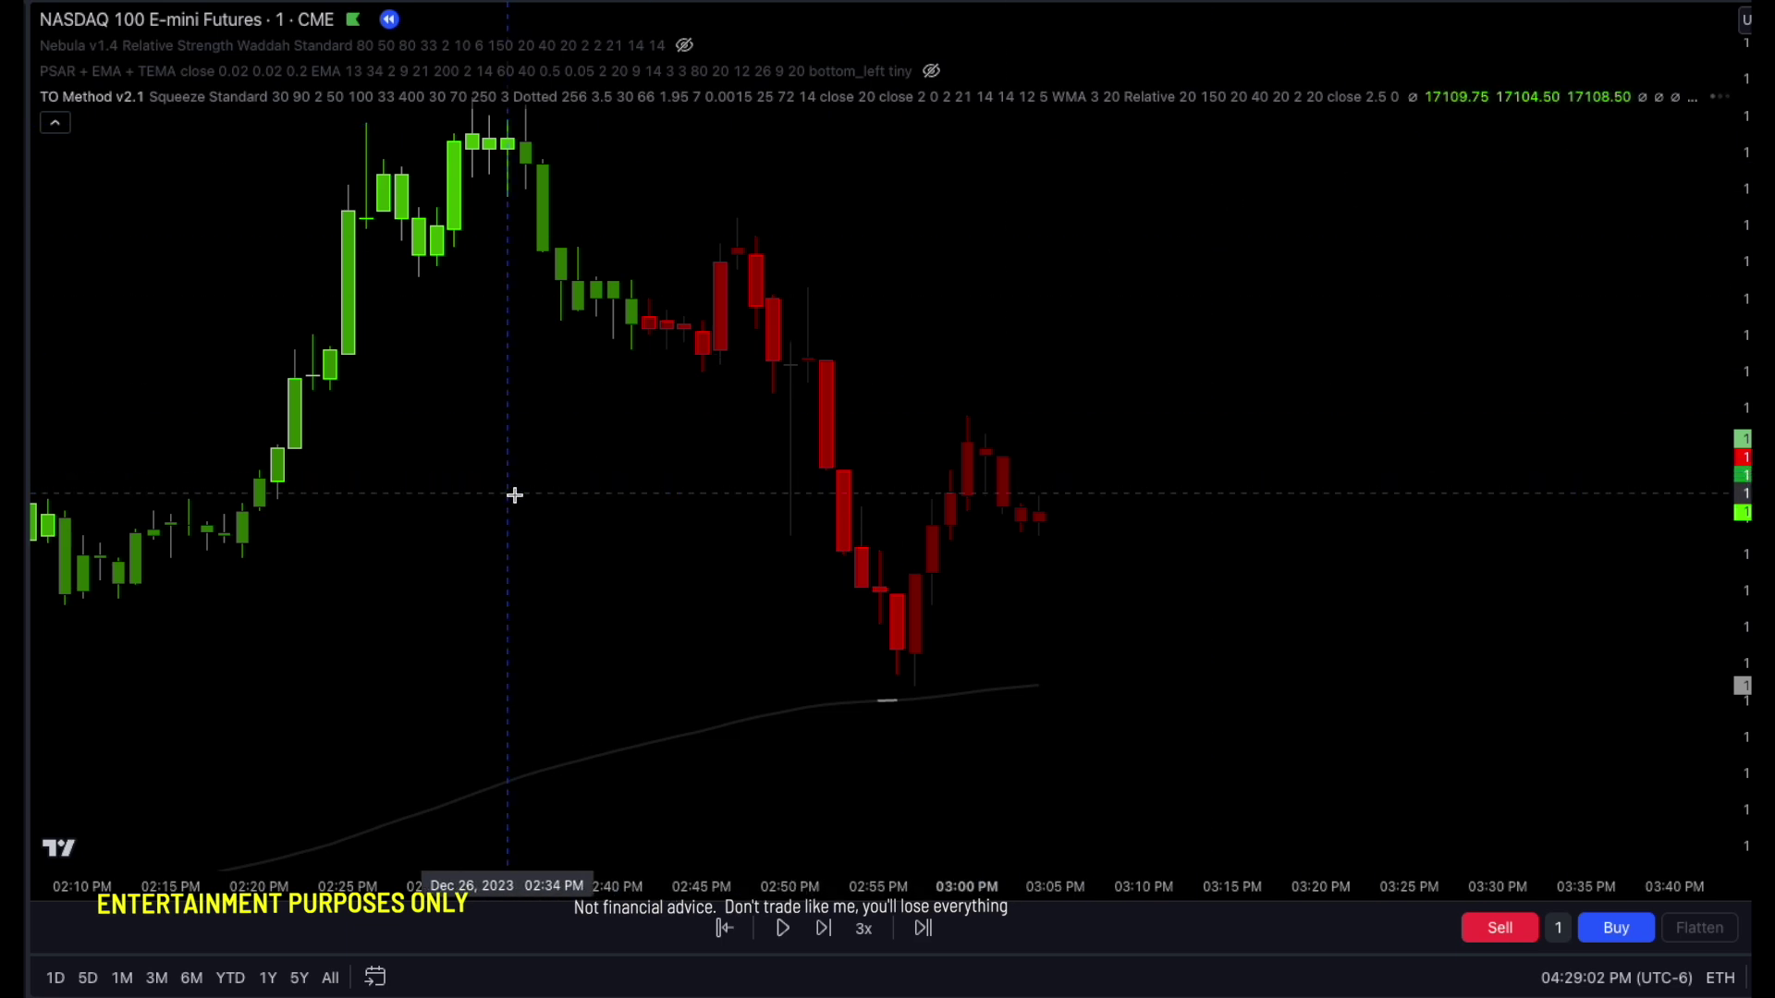
# - Pan across the session back to 01:40 PM, inspecting T/V markers, yellow dots and clouds
pyautogui.moveTo(515, 496); pyautogui.dragTo(744, 541)
pyautogui.moveTo(851, 552); pyautogui.dragTo(816, 542)
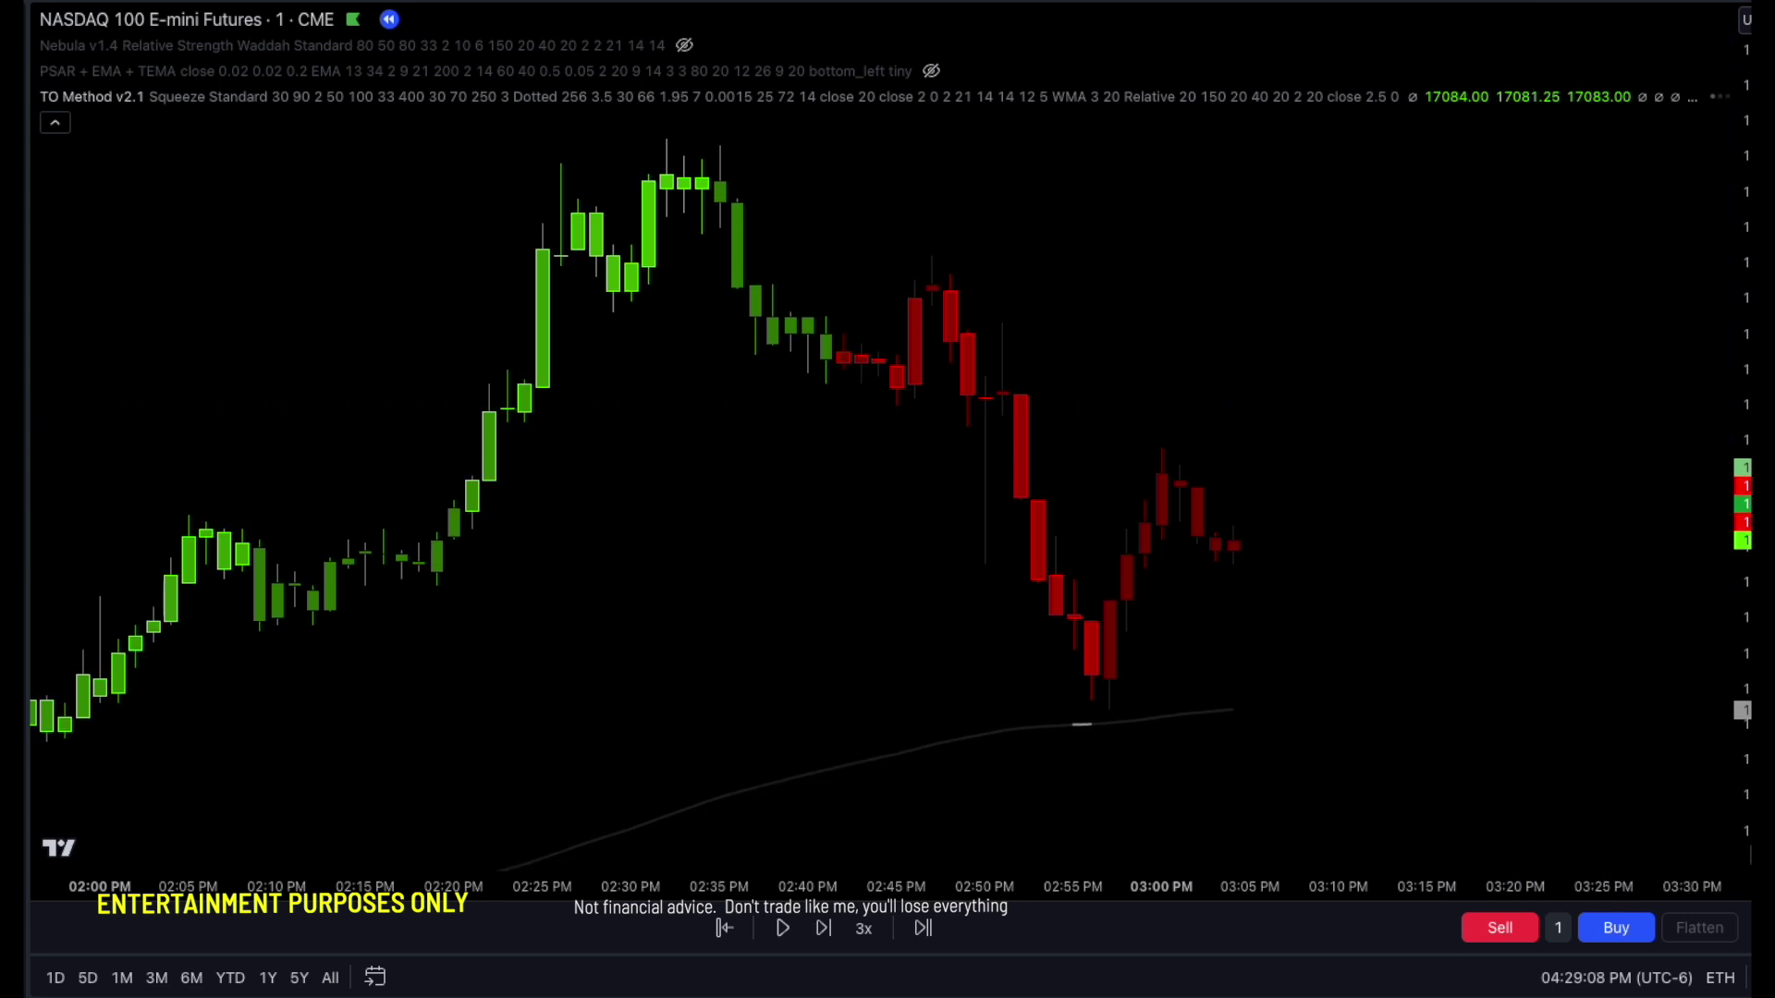
pyautogui.moveTo(745, 487); pyautogui.dragTo(673, 486)
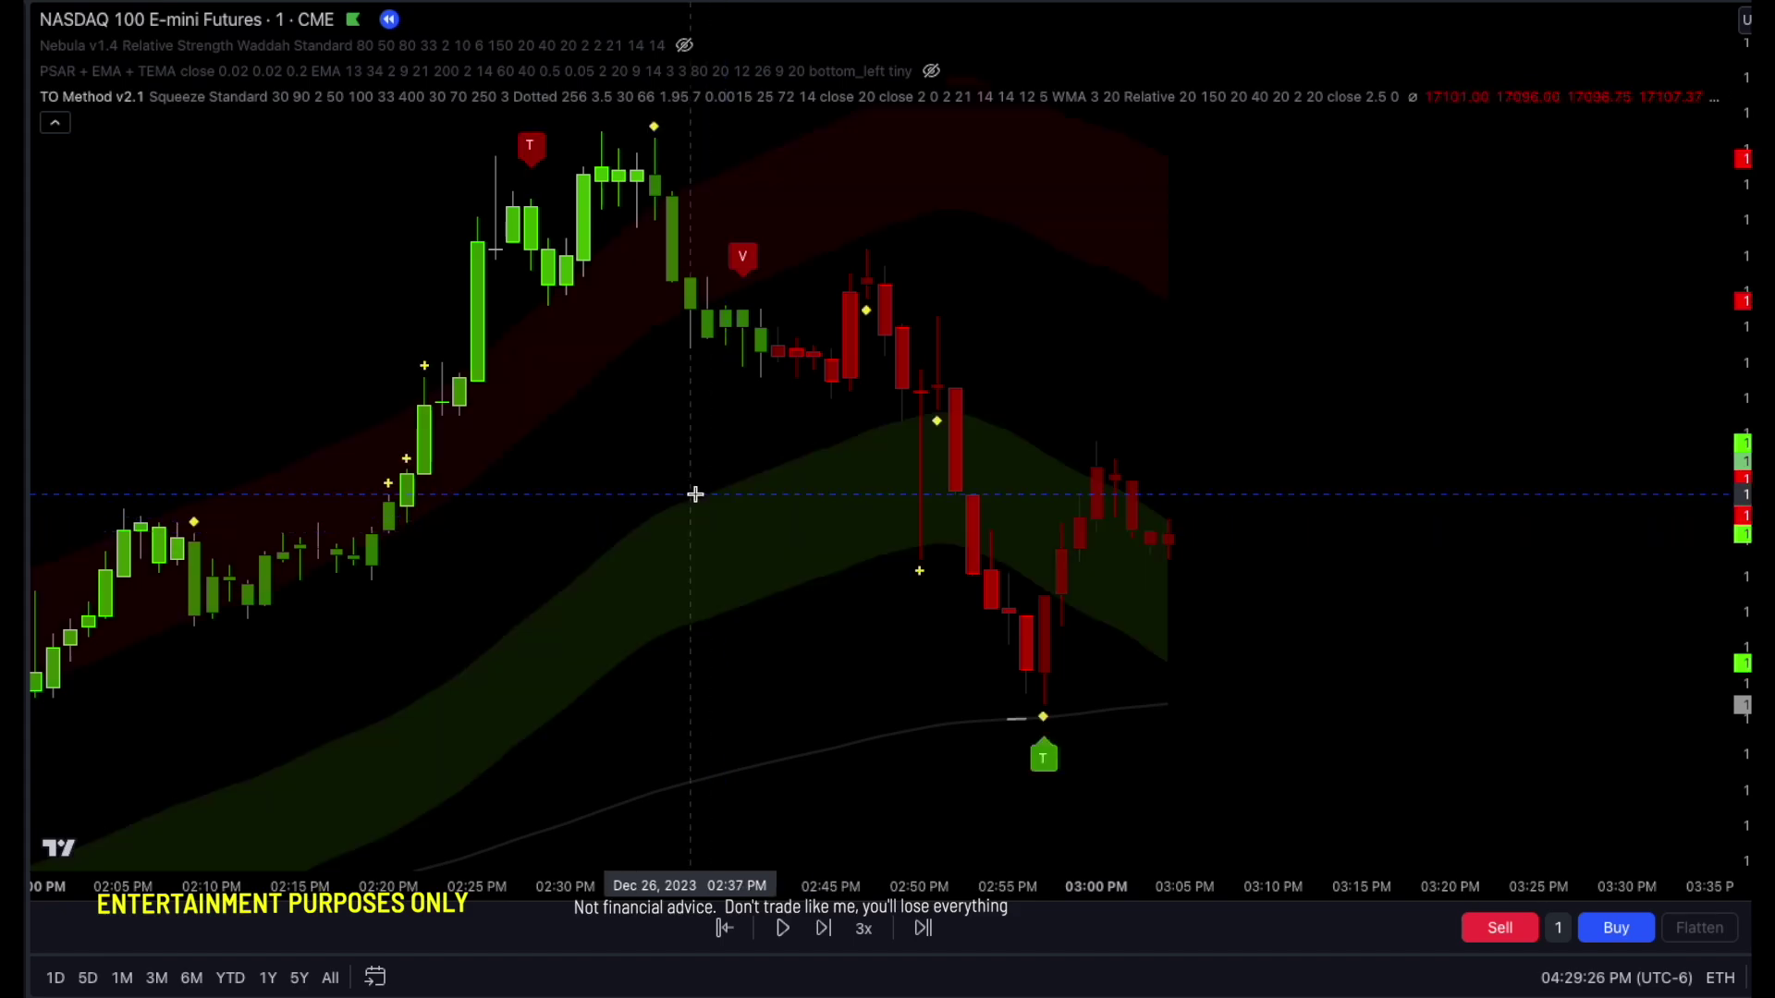
pyautogui.moveTo(768, 419); pyautogui.dragTo(1005, 484)
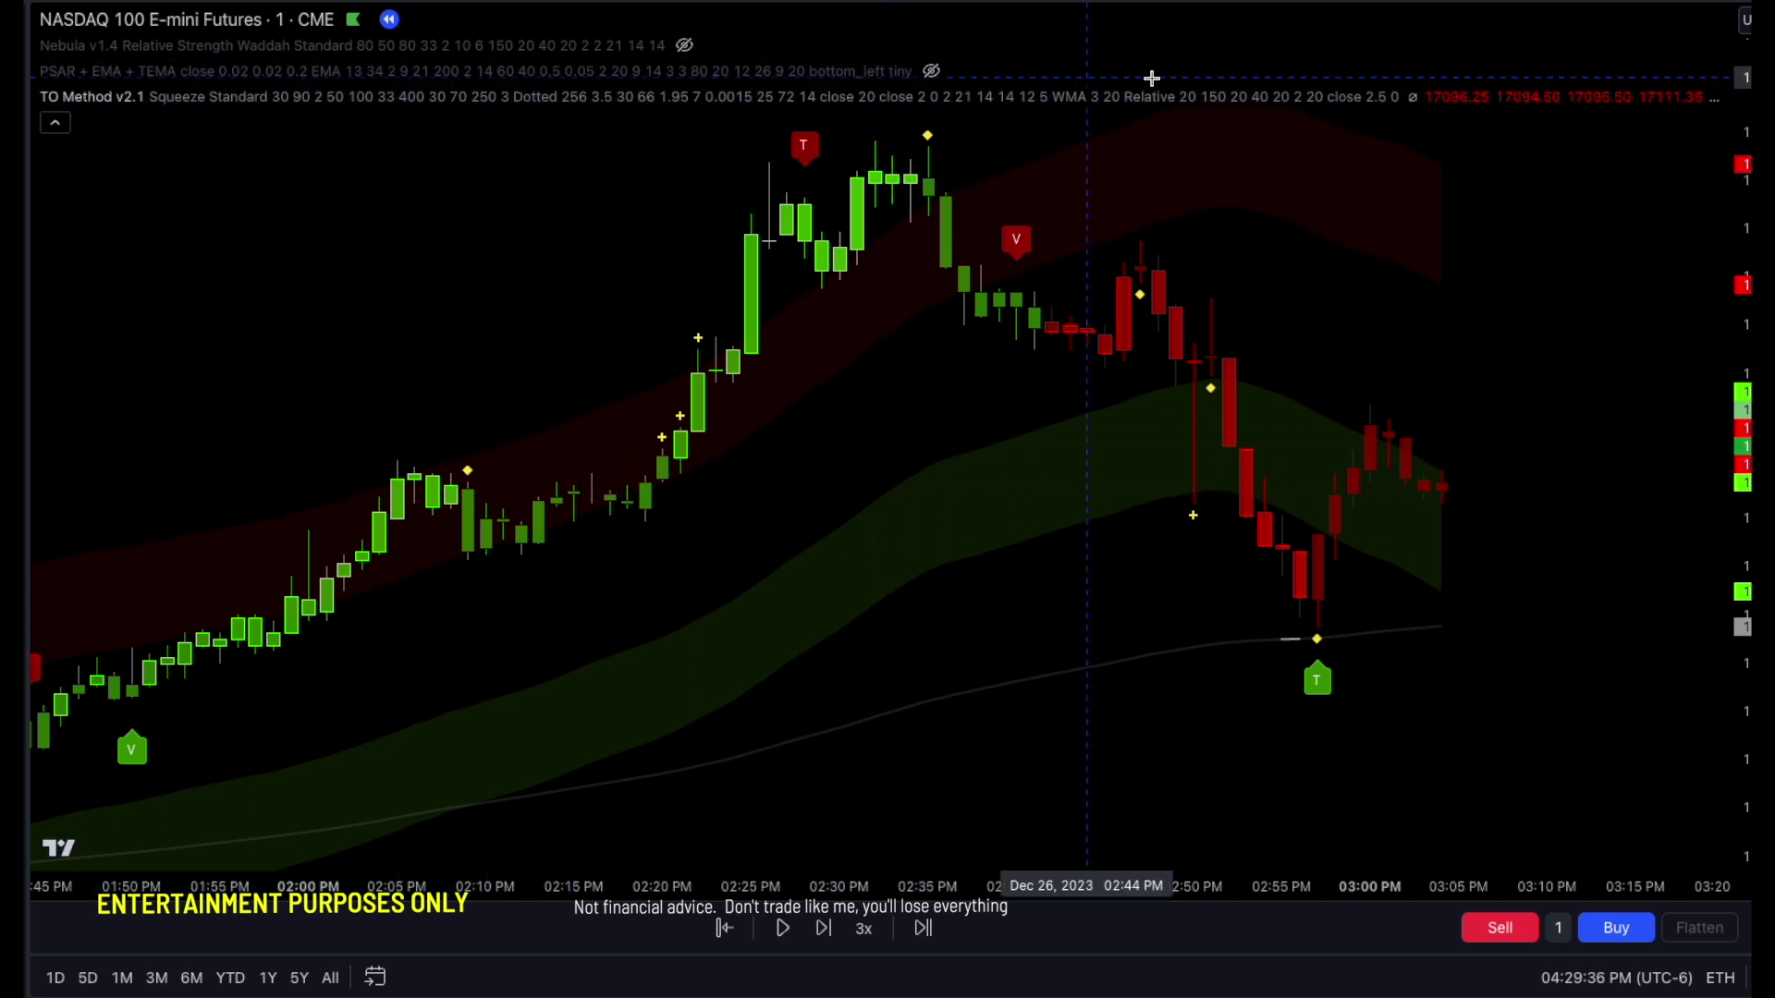
# - Hide TO Method, unhide Nebula v1.4, and open its settings beside the chart
pyautogui.click(1421, 98)
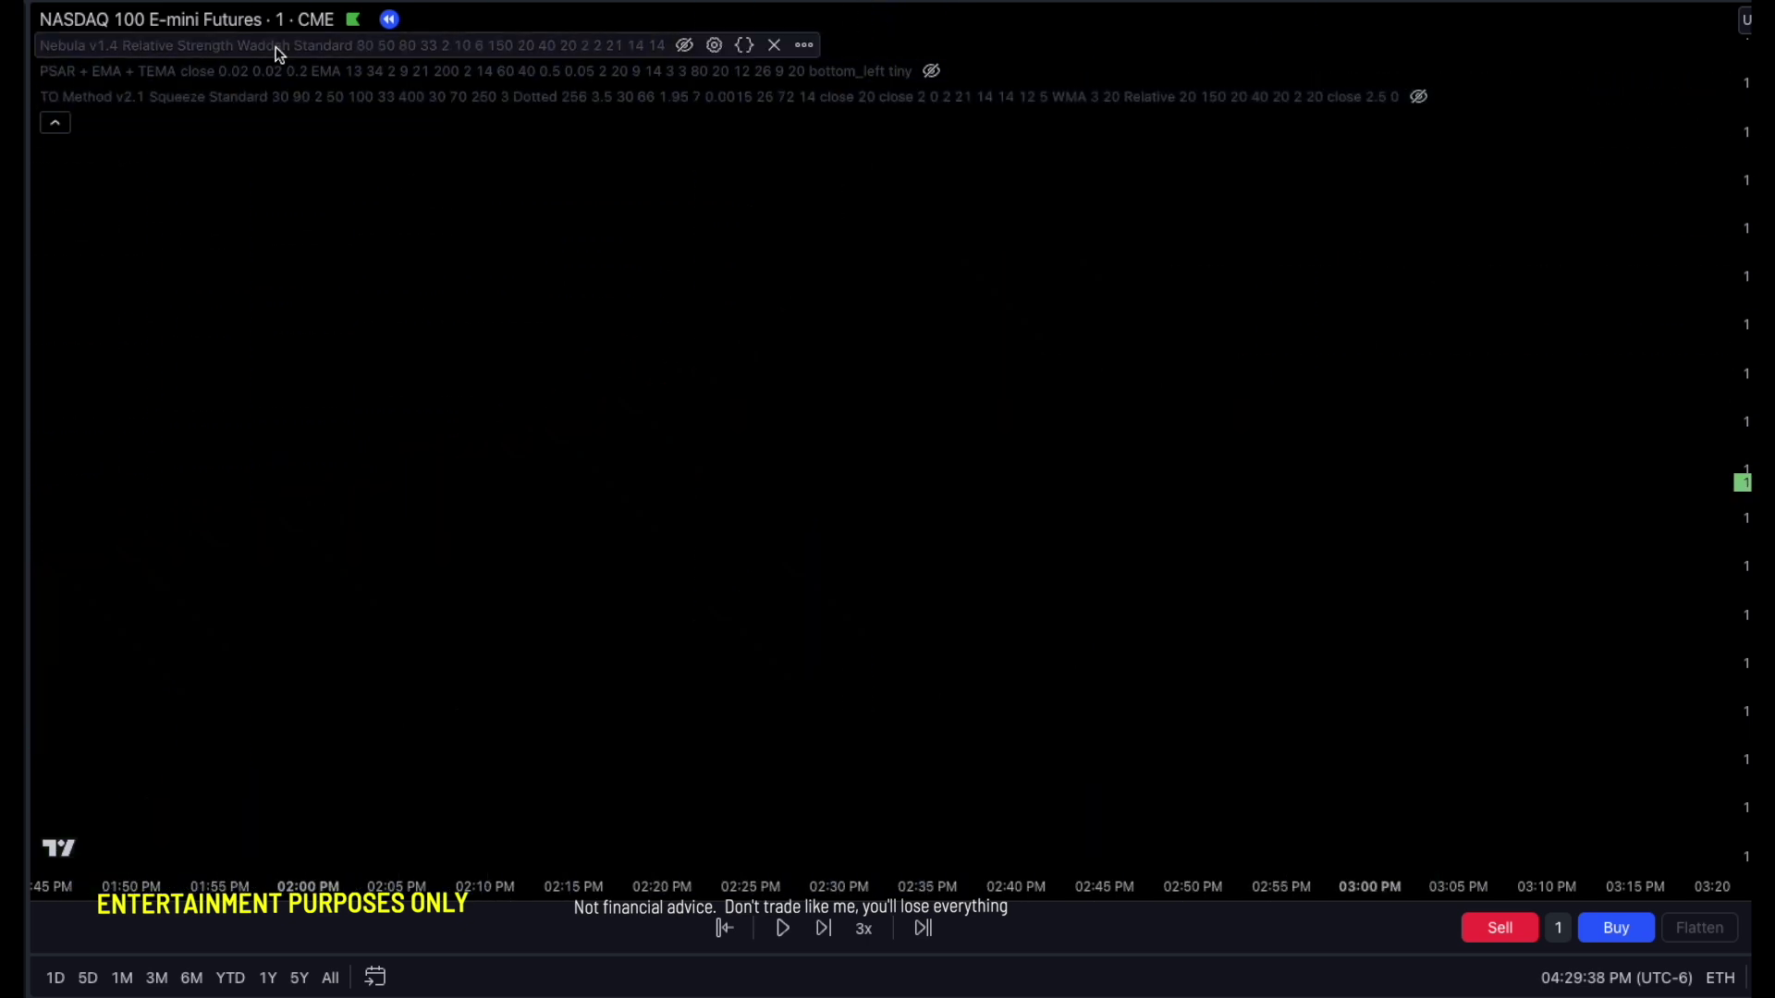
pyautogui.click(684, 45)
pyautogui.click(992, 504)
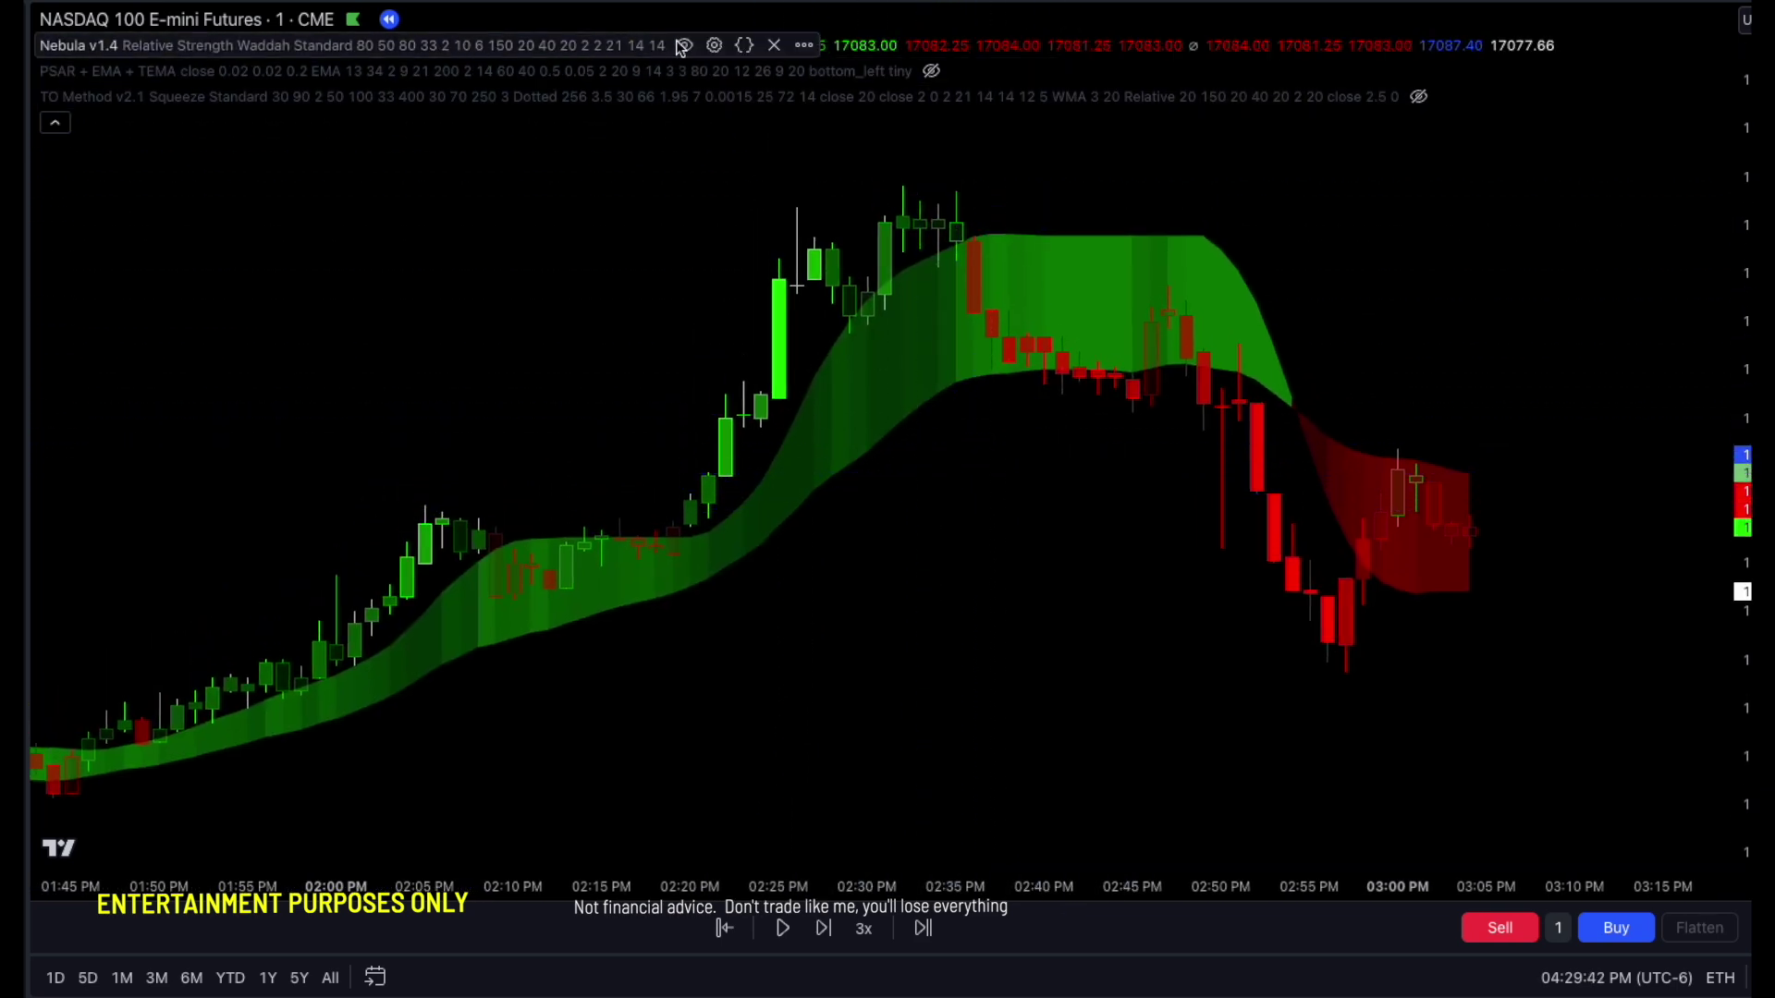
pyautogui.click(715, 45)
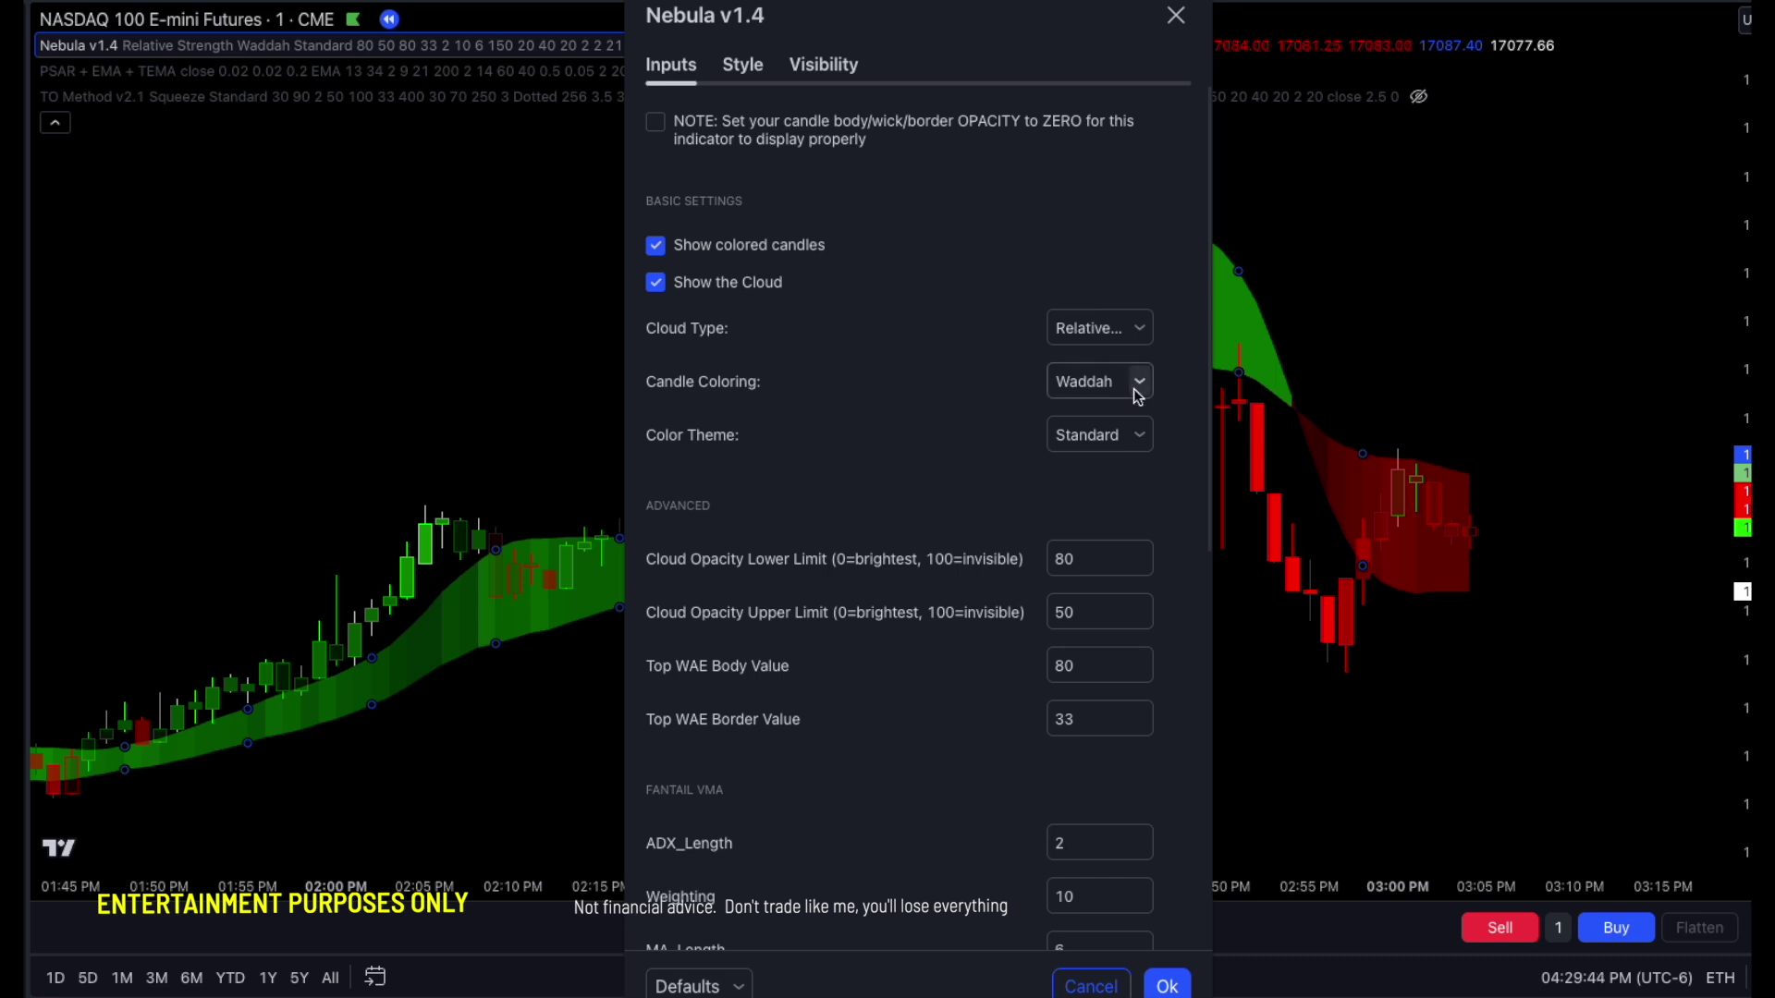
pyautogui.moveTo(1048, 61); pyautogui.dragTo(1424, 43)
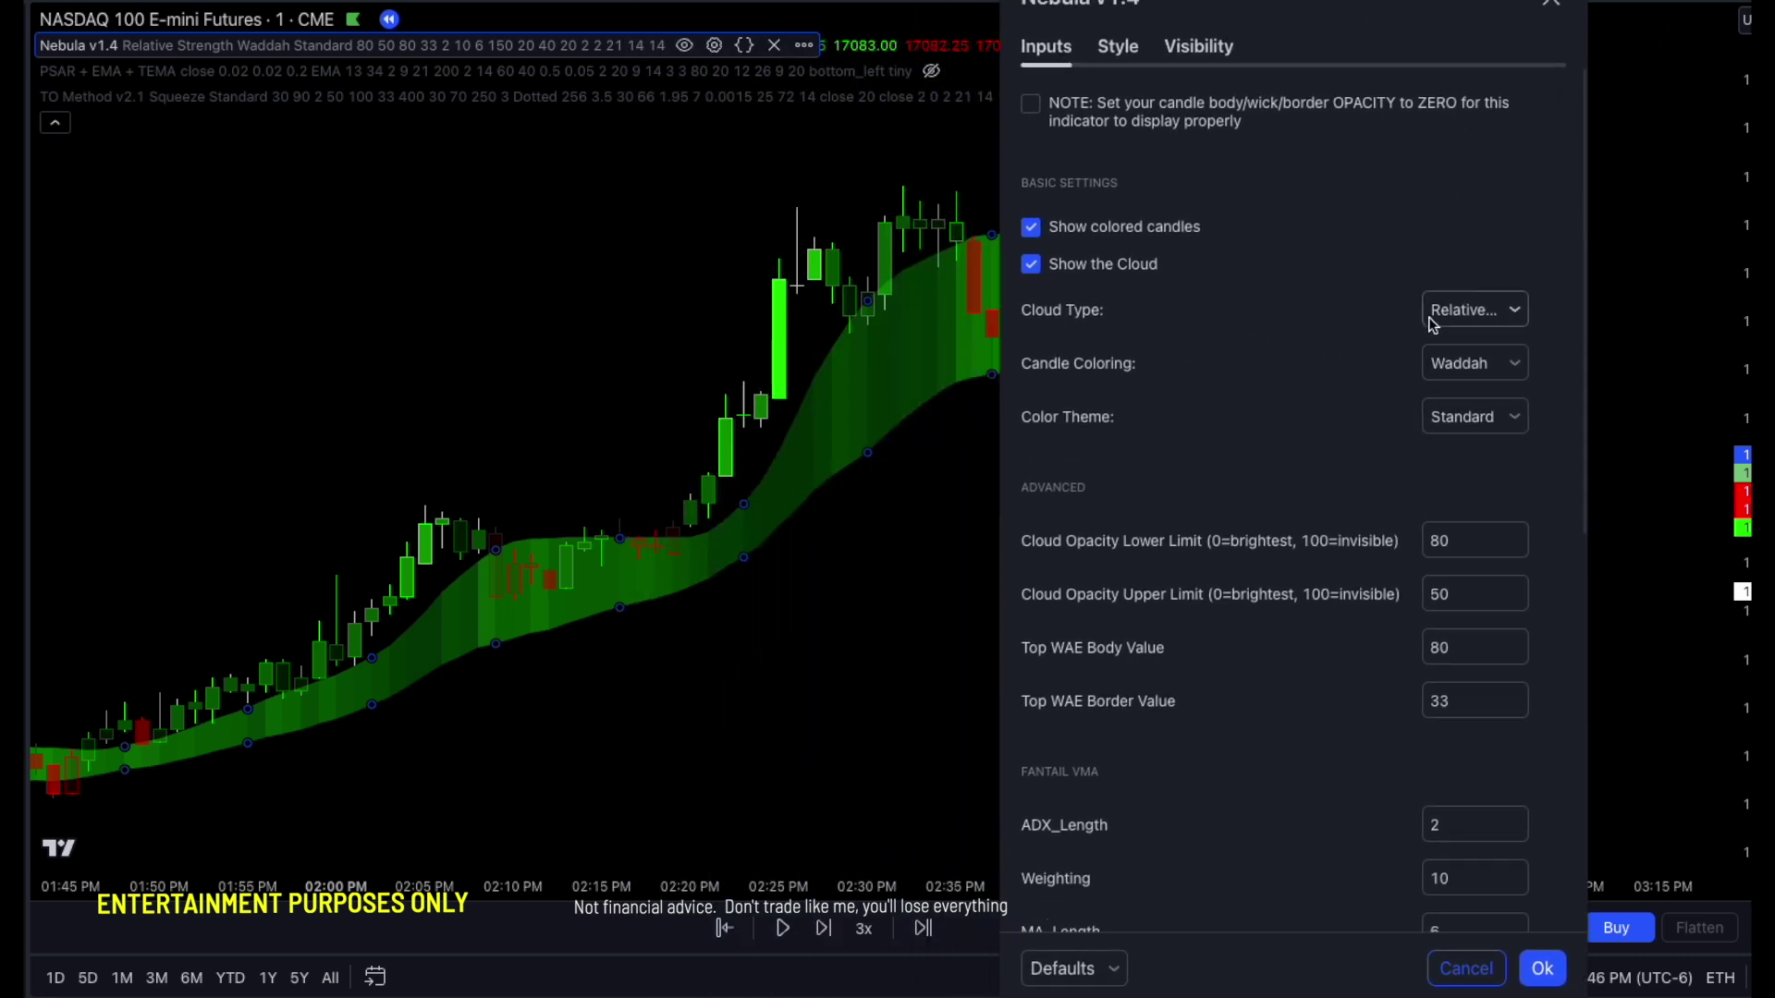
# - Try Squeeze and MACD candle coloring, keep Waddah, set cloud opacity 90/60, and apply
pyautogui.click(1515, 365)
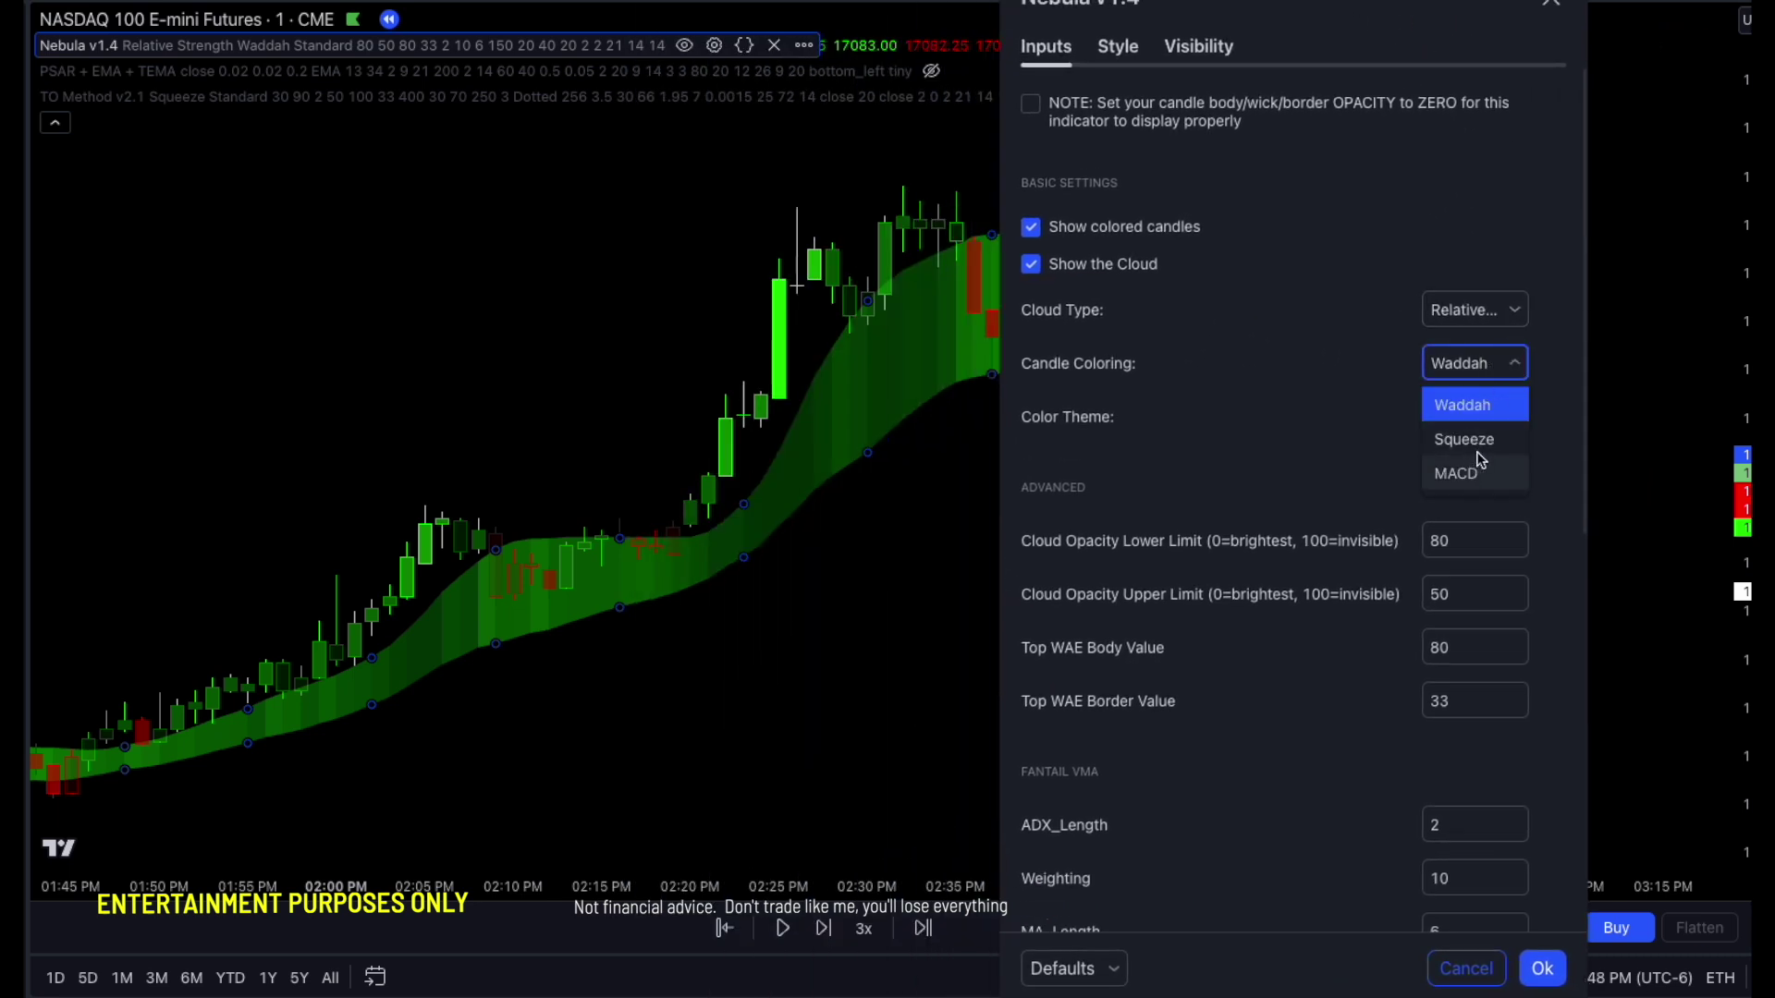
pyautogui.click(1470, 442)
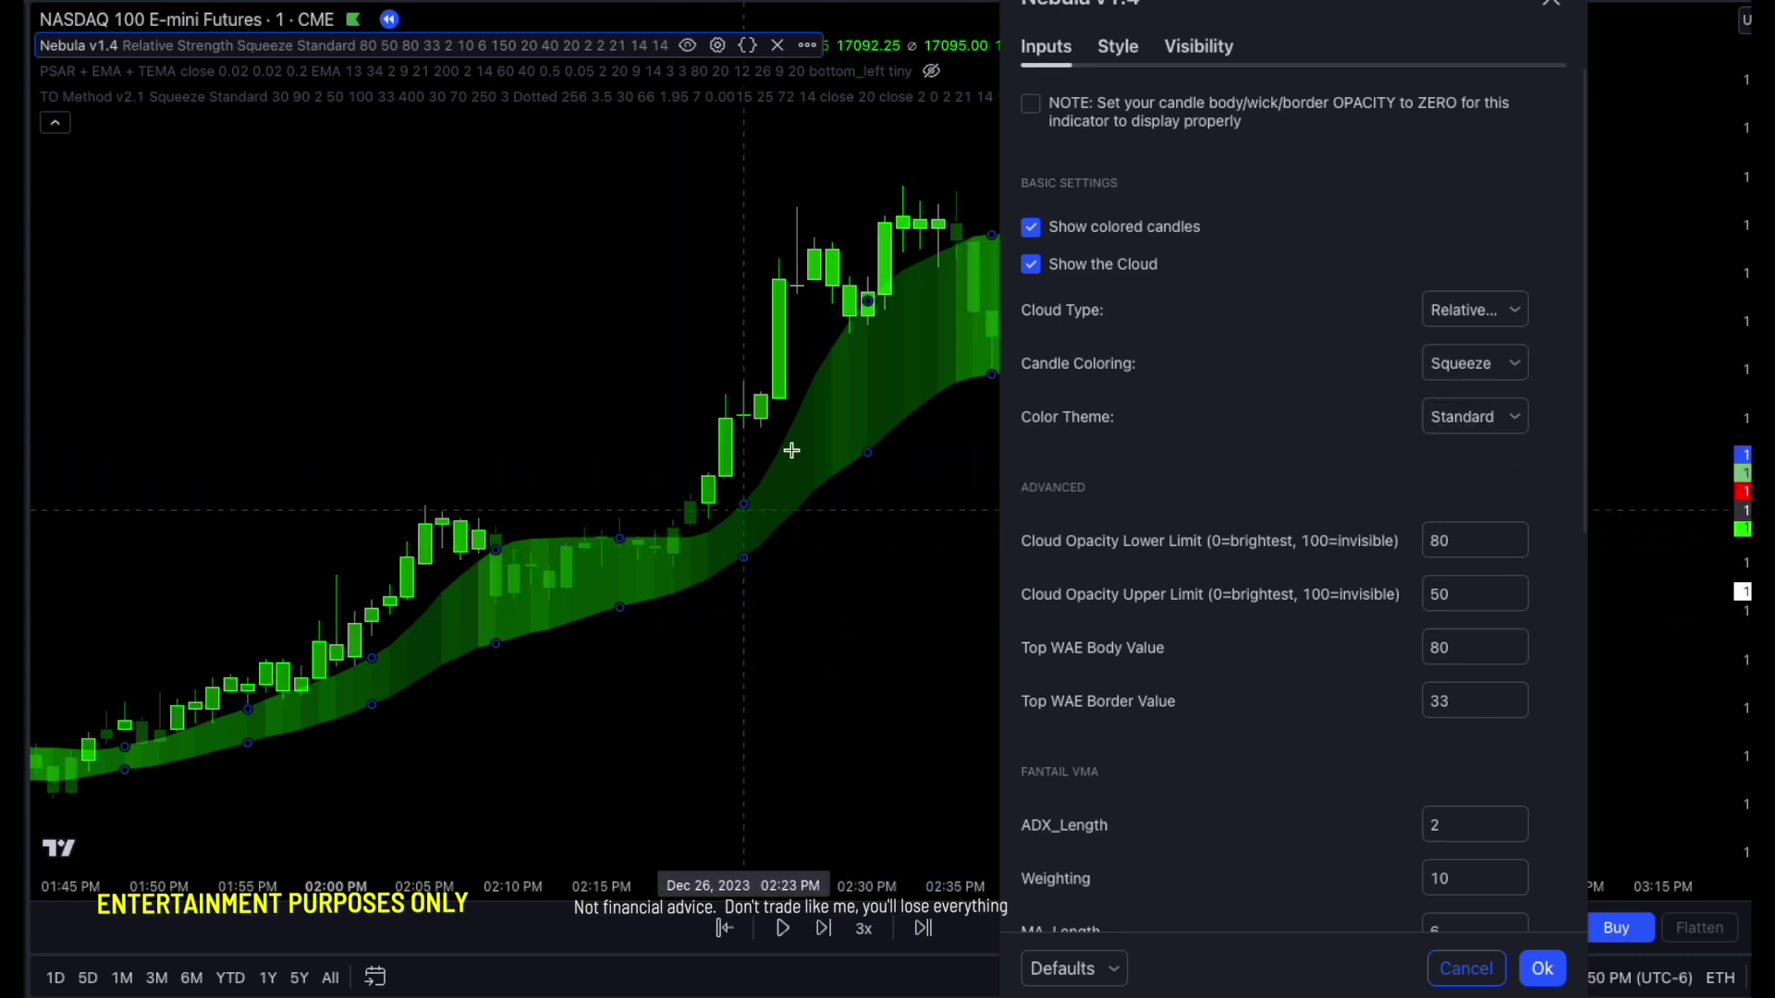
pyautogui.click(1517, 365)
pyautogui.click(1475, 474)
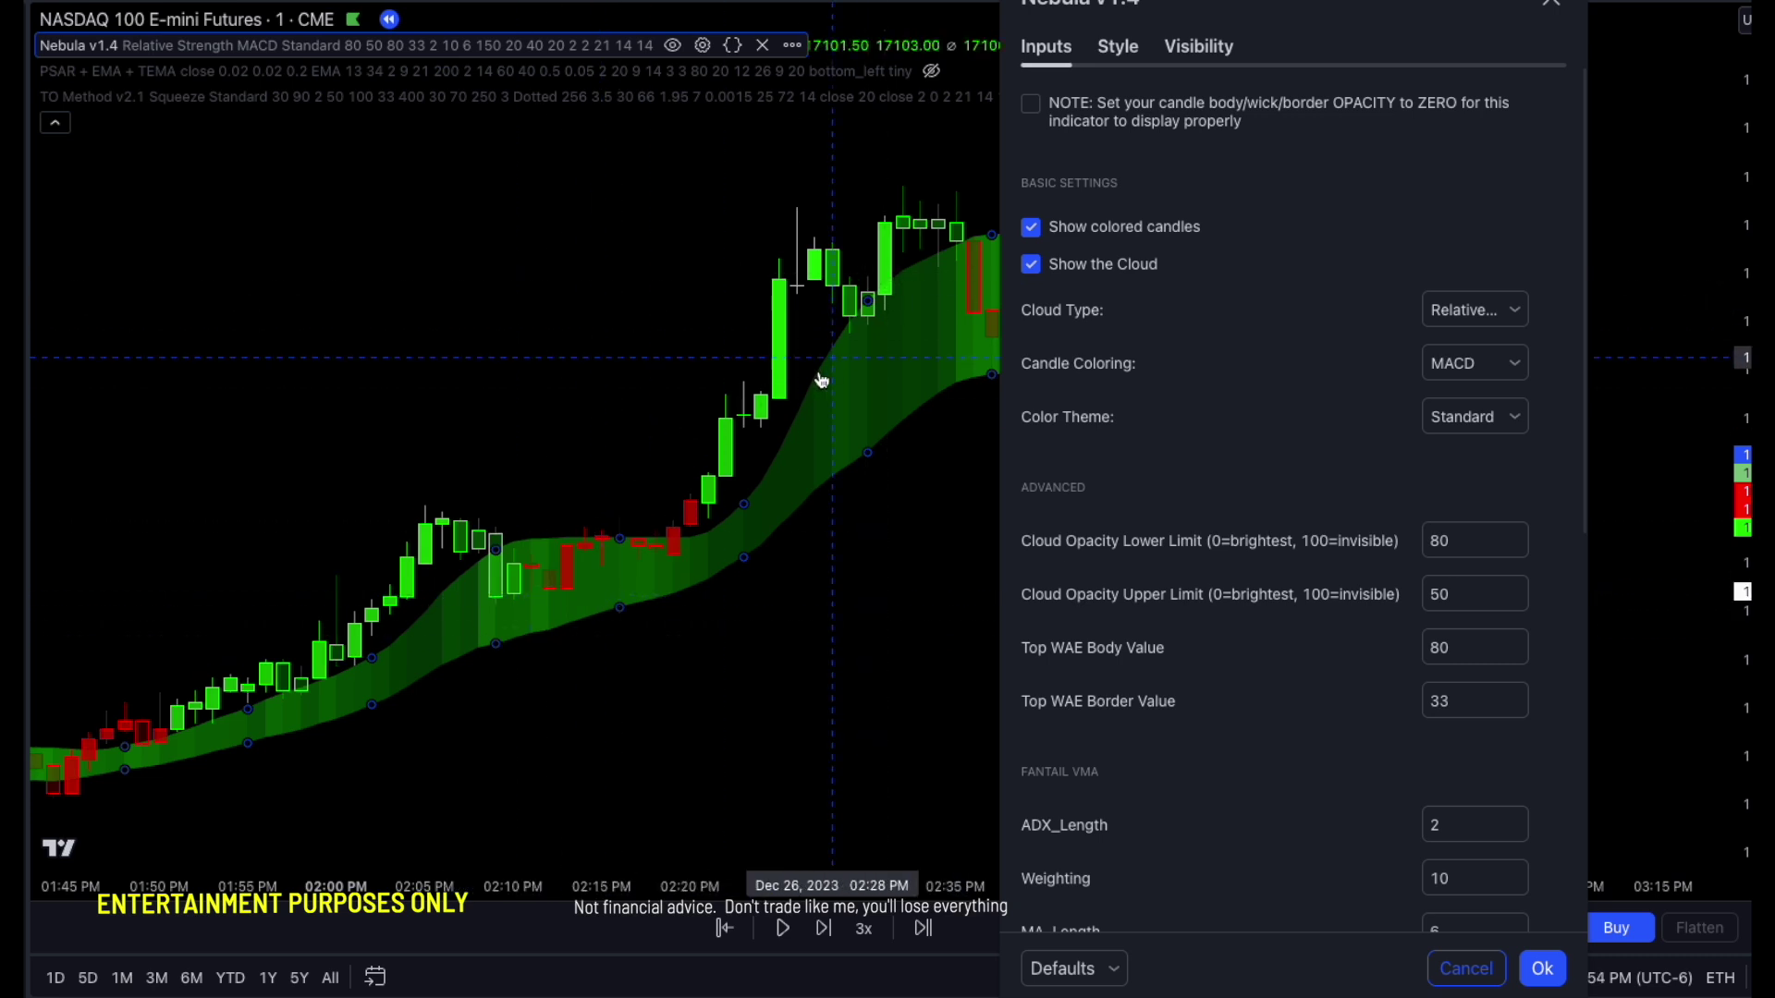
pyautogui.click(1491, 418)
pyautogui.click(1514, 366)
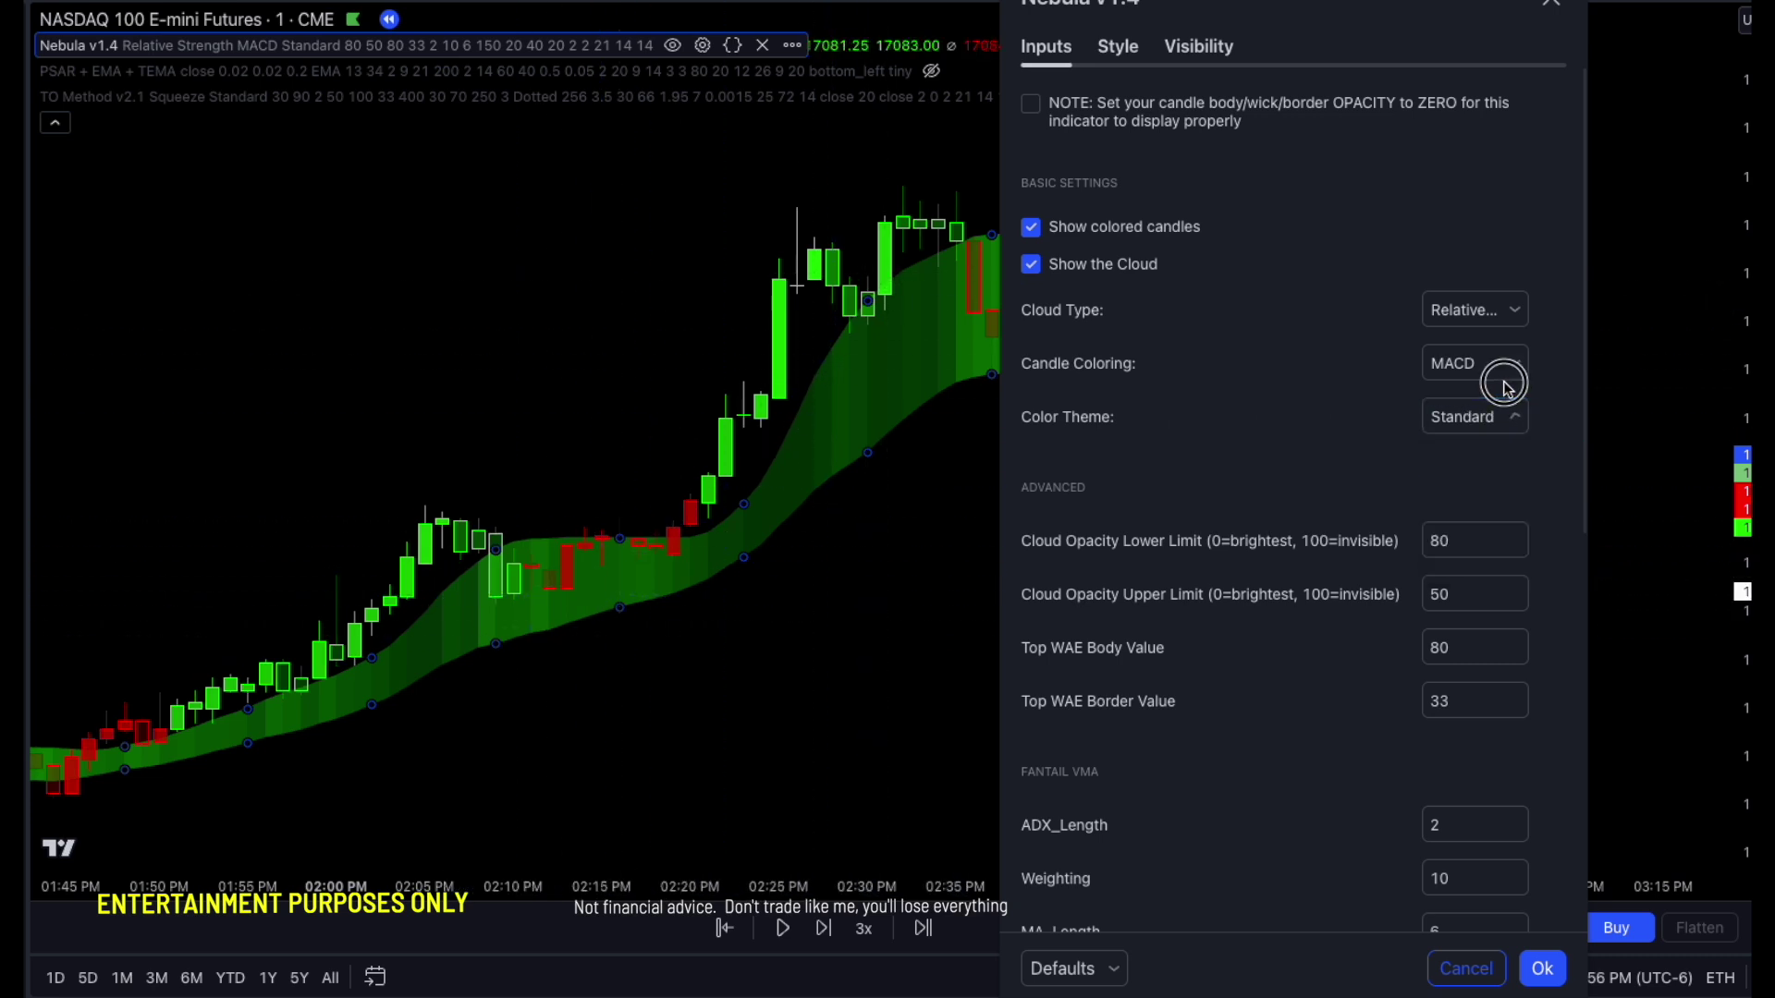
pyautogui.click(1495, 408)
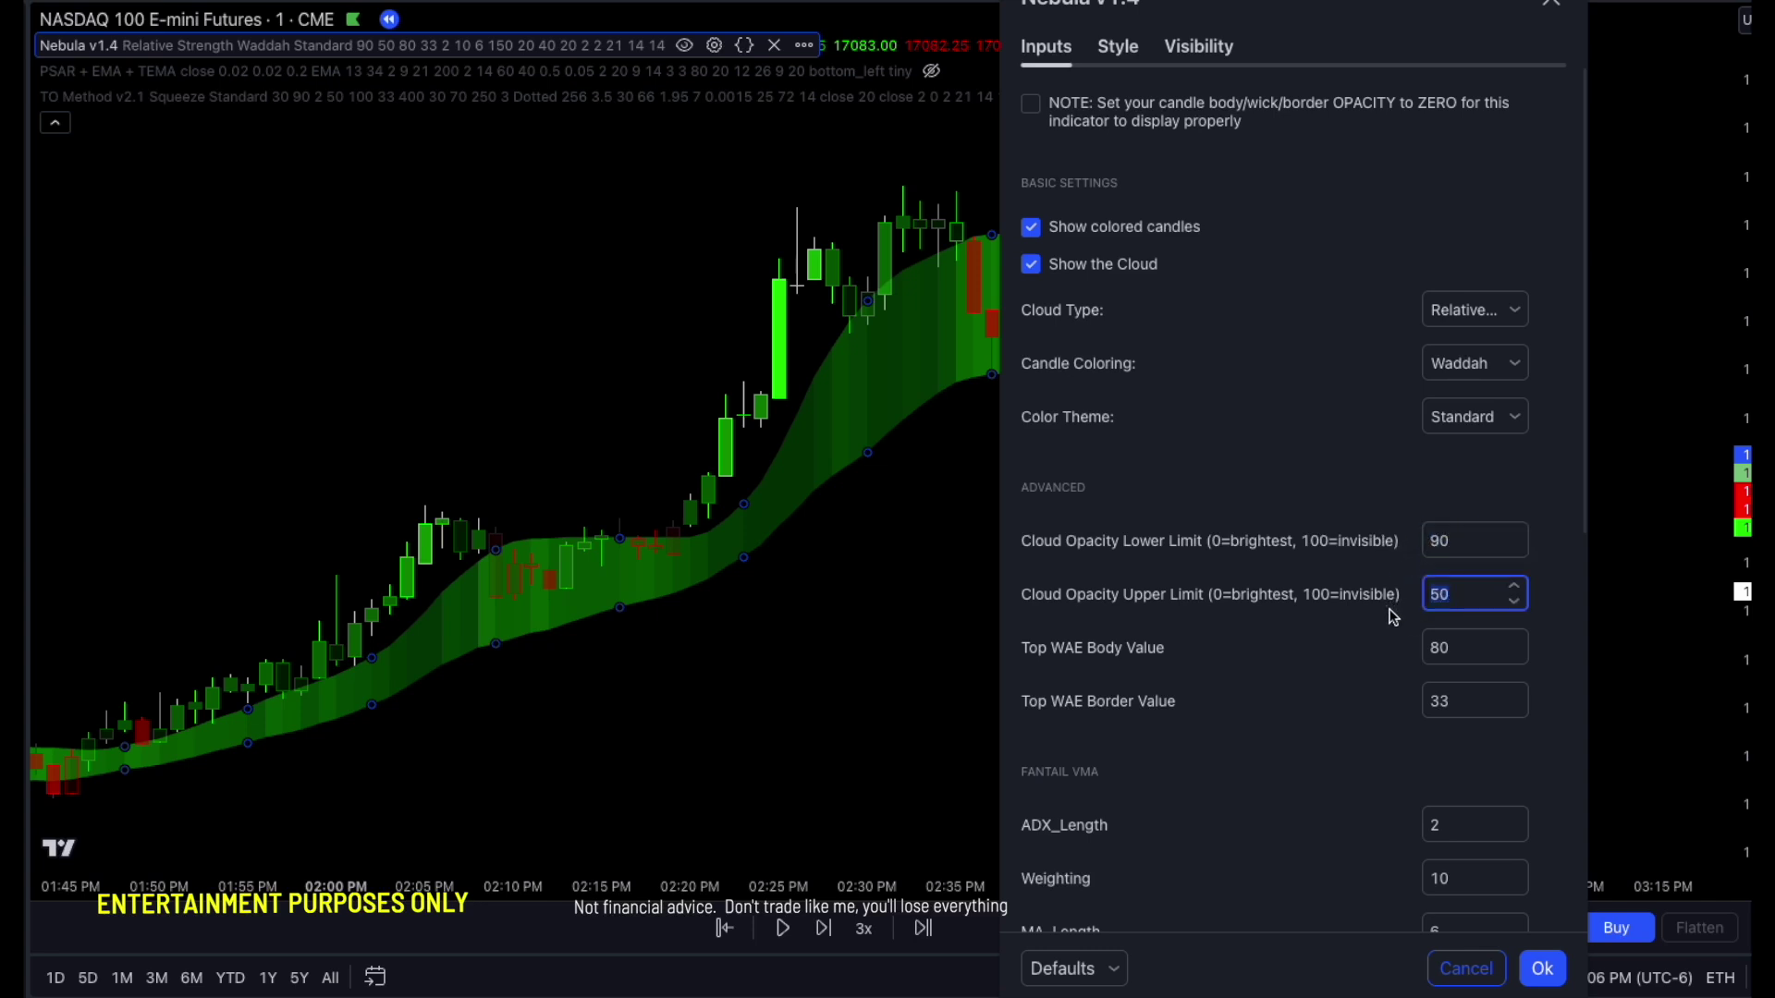
pyautogui.click(1546, 969)
pyautogui.moveTo(962, 570); pyautogui.dragTo(1002, 546)
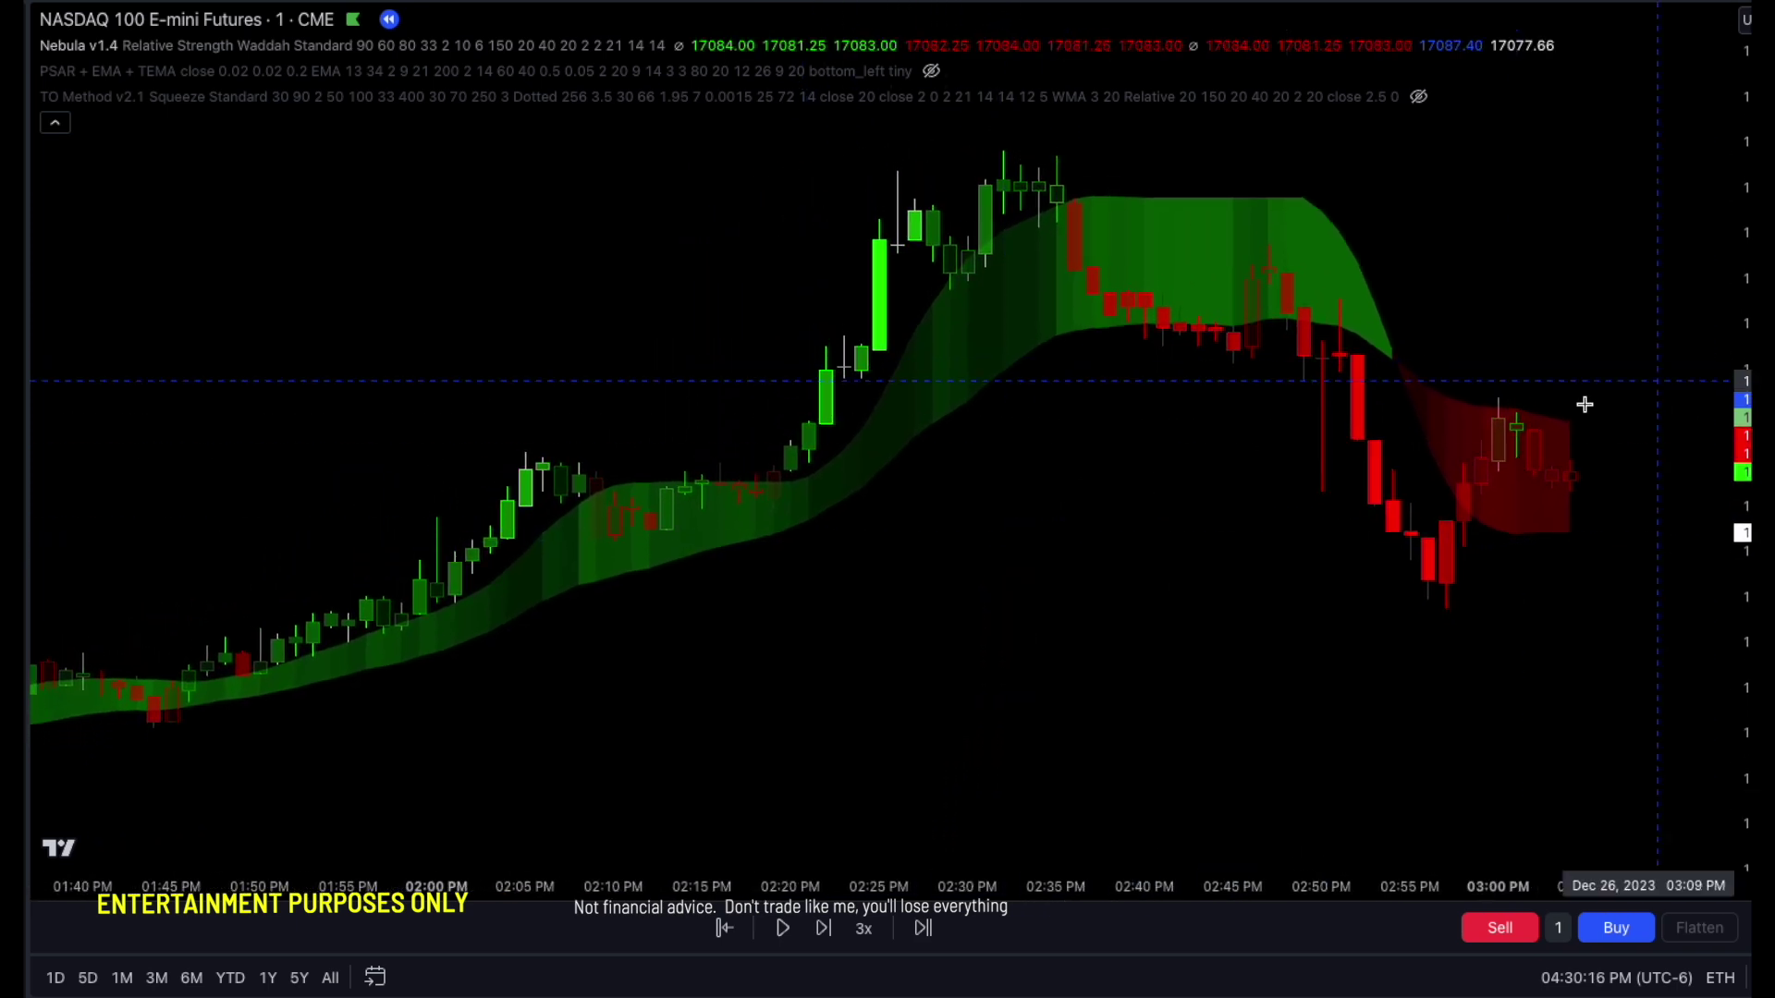
pyautogui.hscroll(3, 1054, 499)
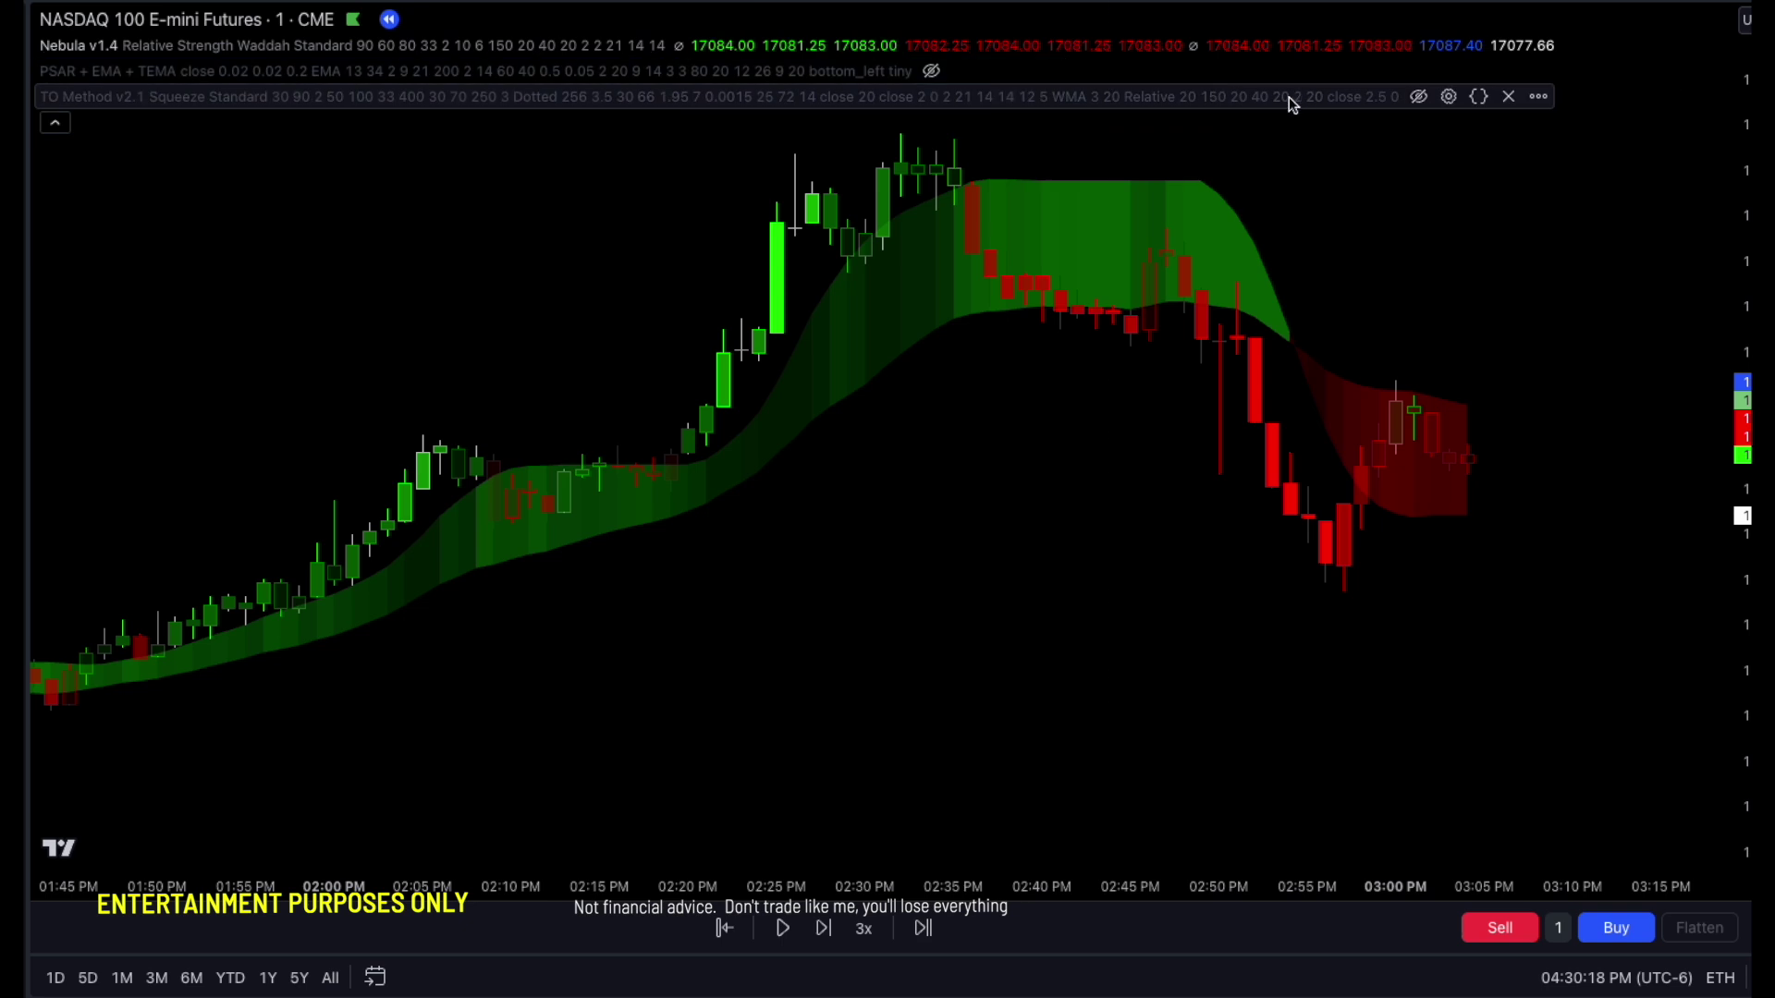
pyautogui.click(1421, 97)
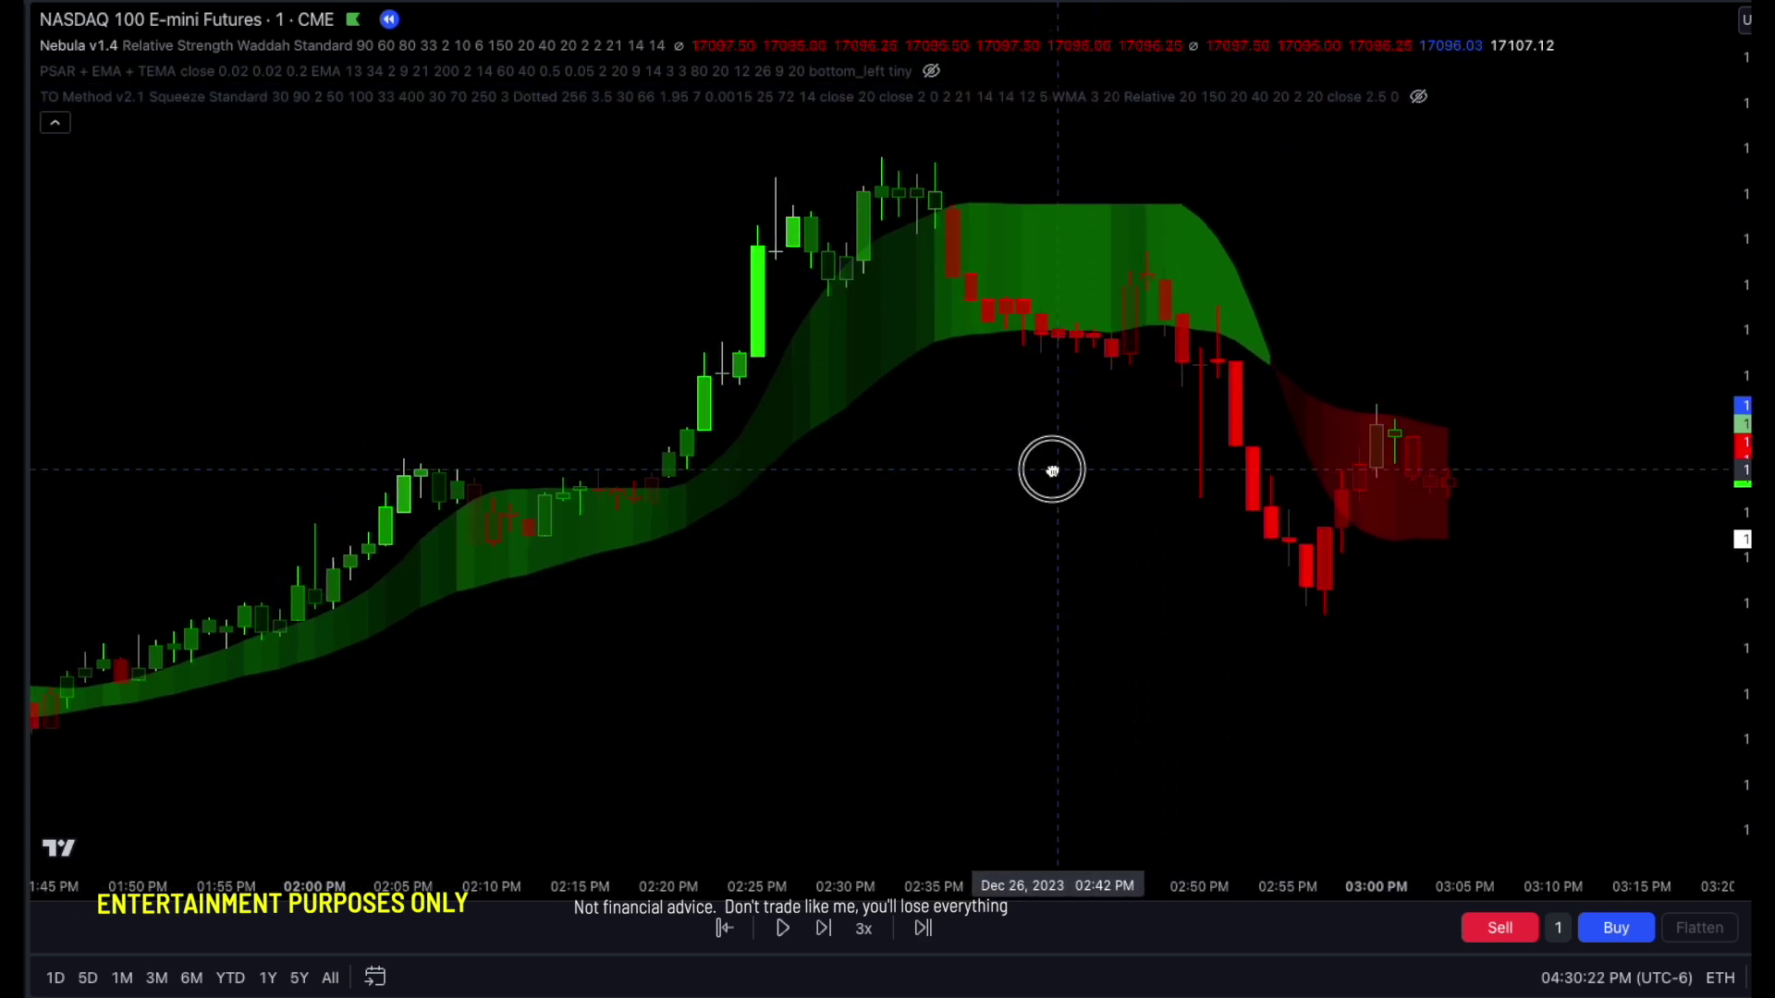